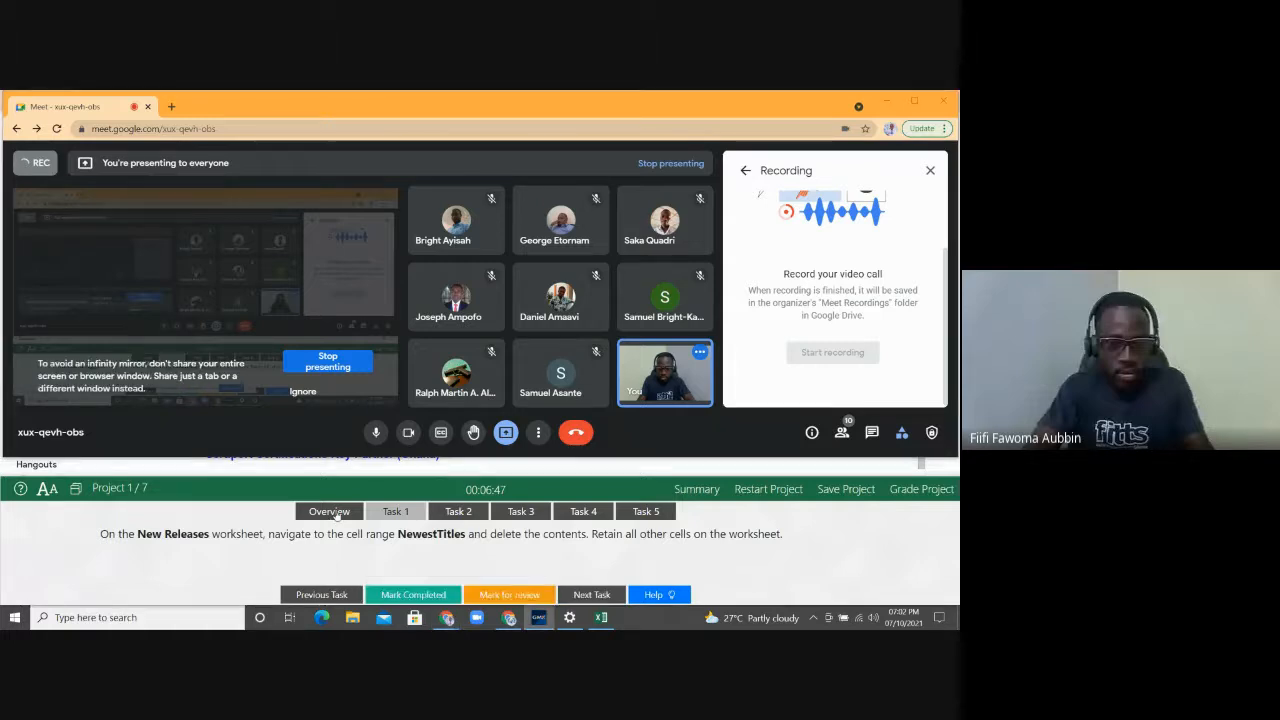
Step: Close the recording pane and minimize the Google Meet window, showing the Task 1 instructions of the Game Store project
left_click(336, 513)
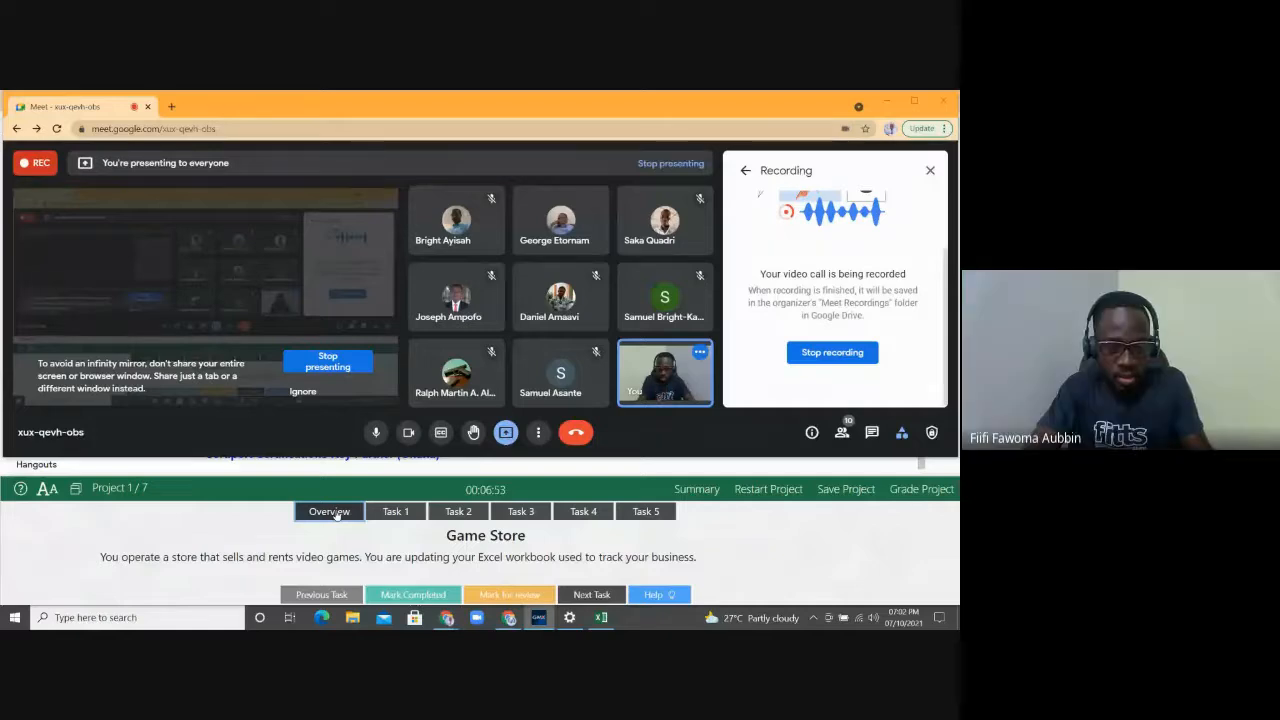
left_click(930, 173)
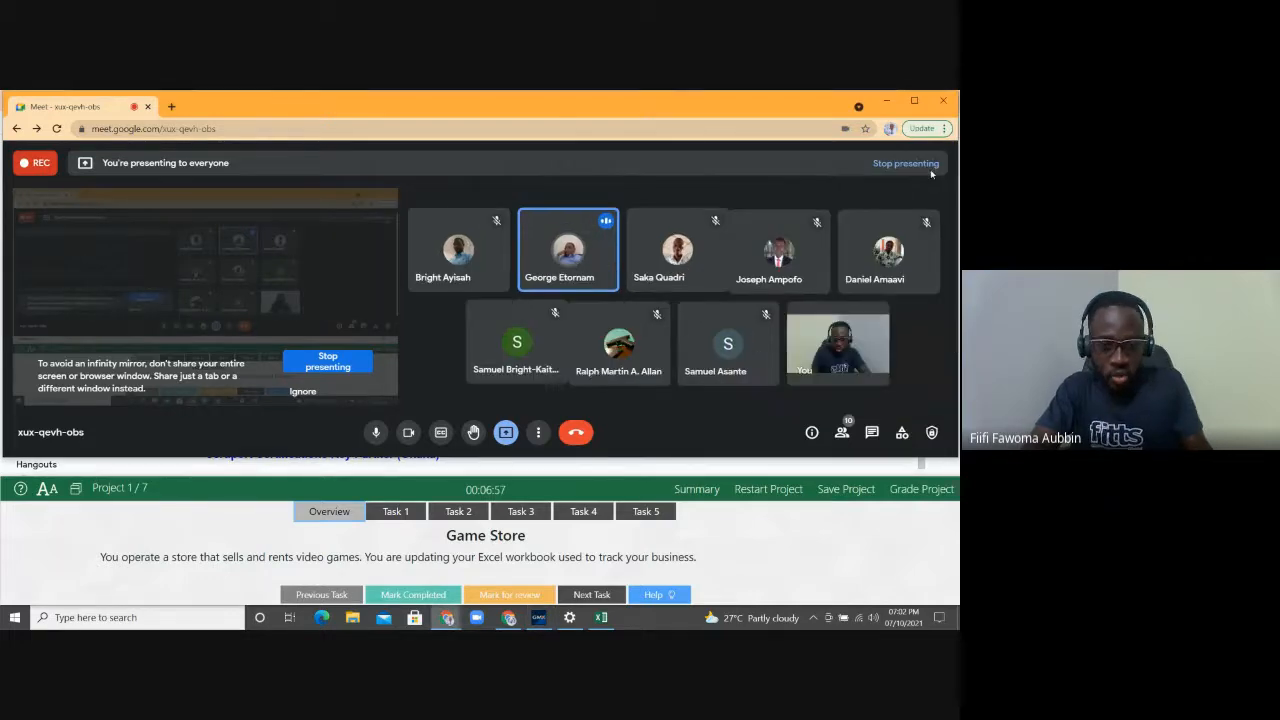
left_click(884, 101)
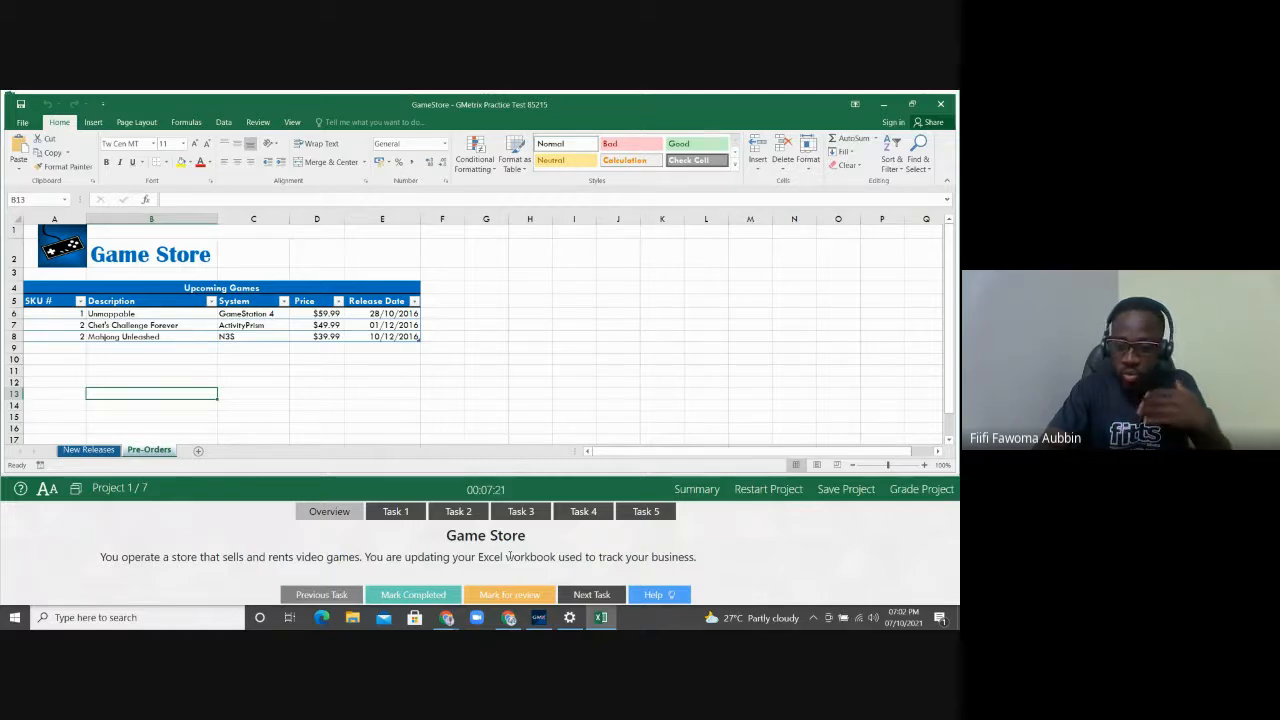
left_click(408, 515)
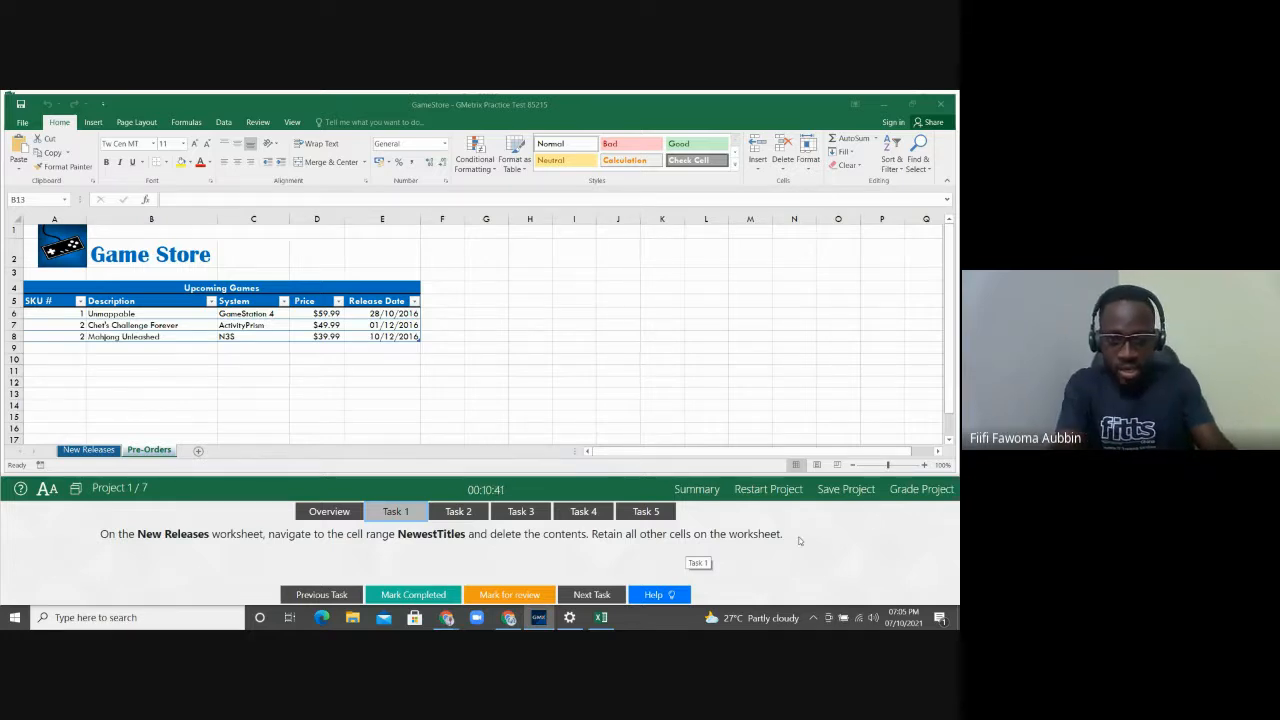
Step: Create a blank workbook and enter 10 and 20 in D5:E5, with 30 and 40 in D6:E6
left_click(658, 268)
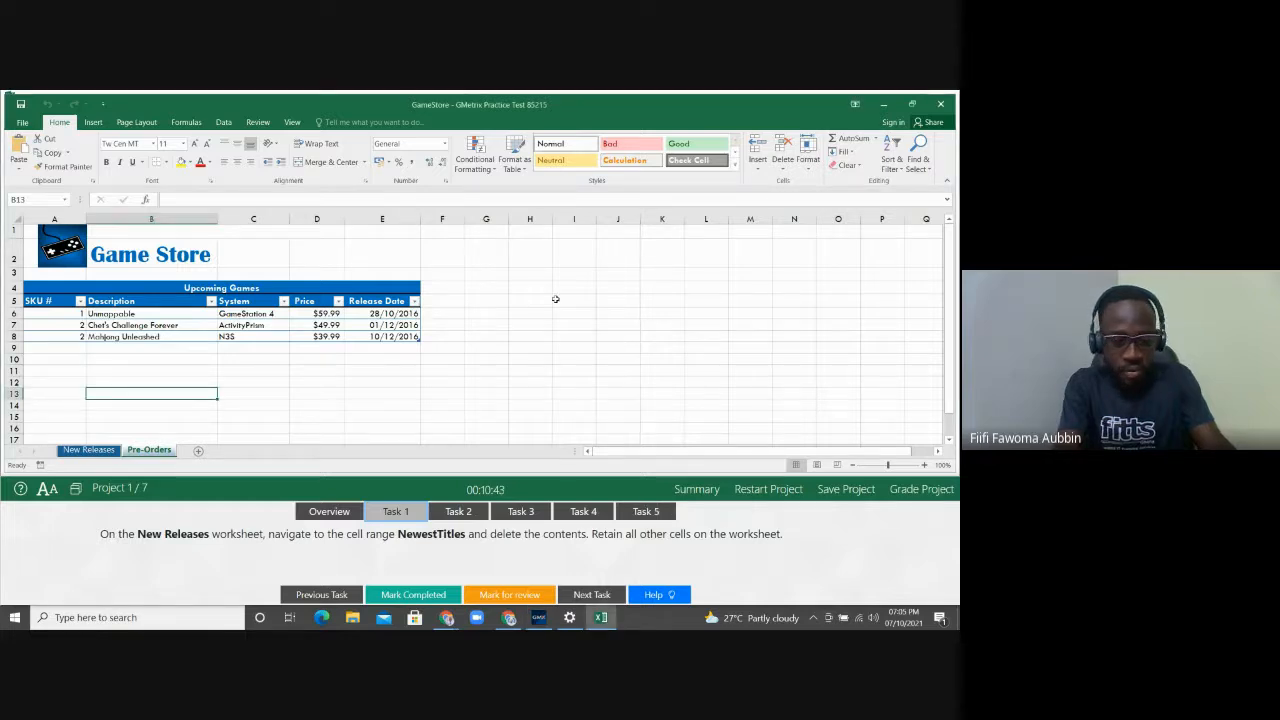
left_click(535, 301)
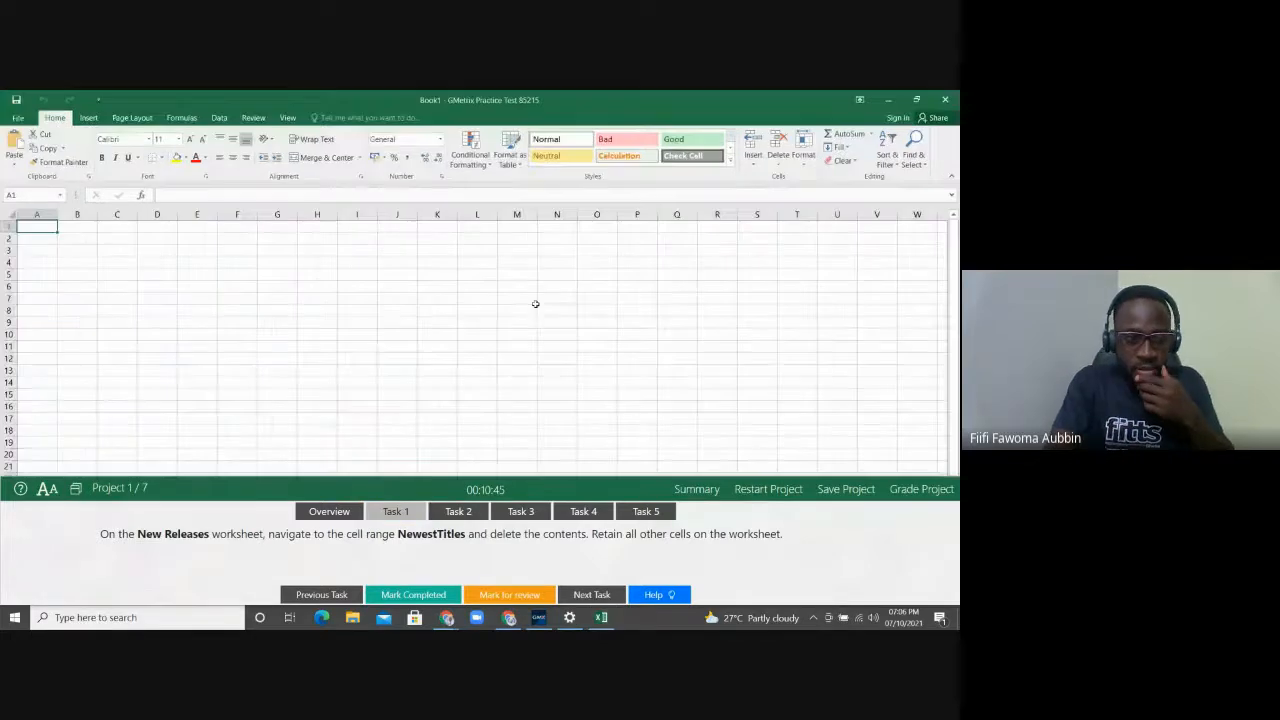
left_click(153, 275)
type("10")
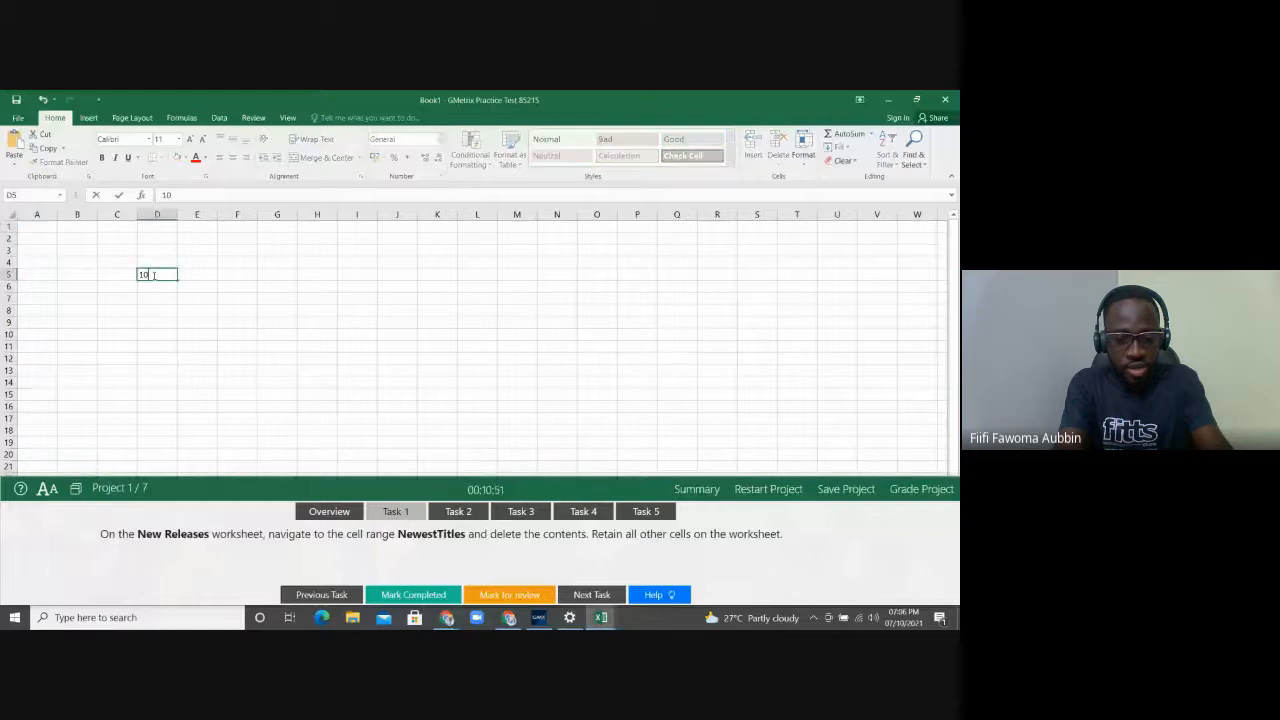
key("Tab")
type("20")
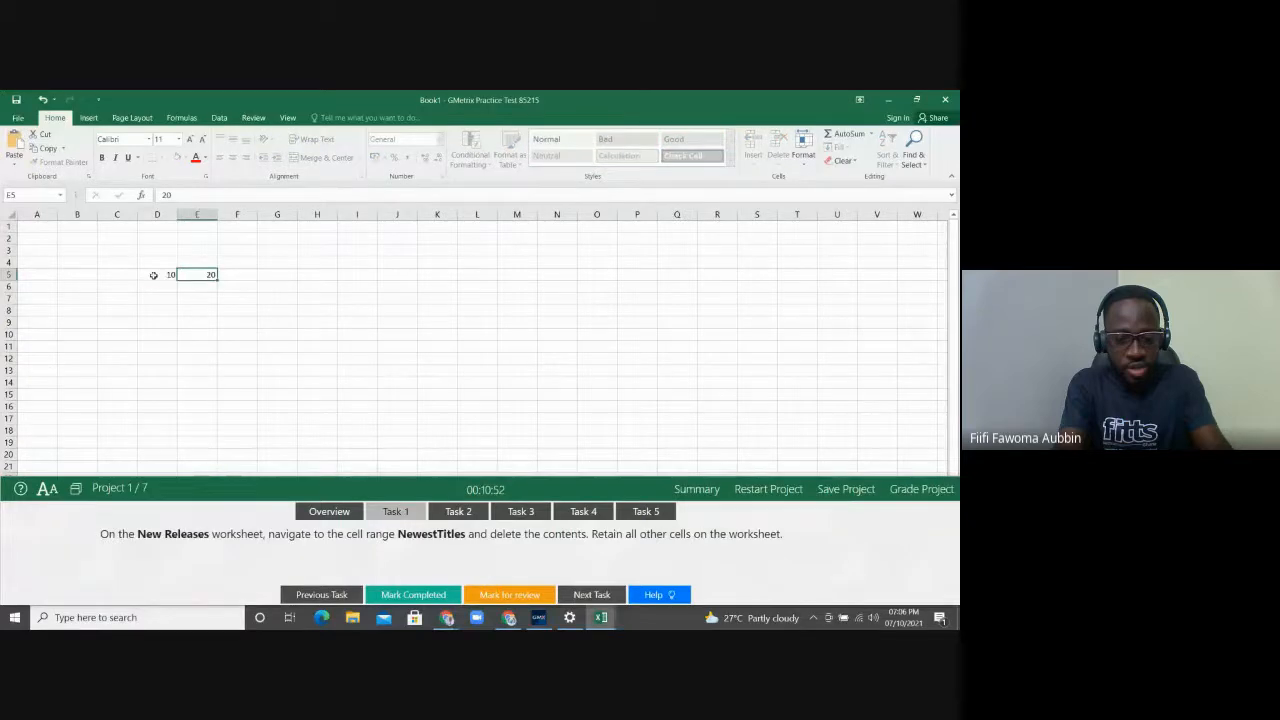
key("Return")
type("30")
key("Tab")
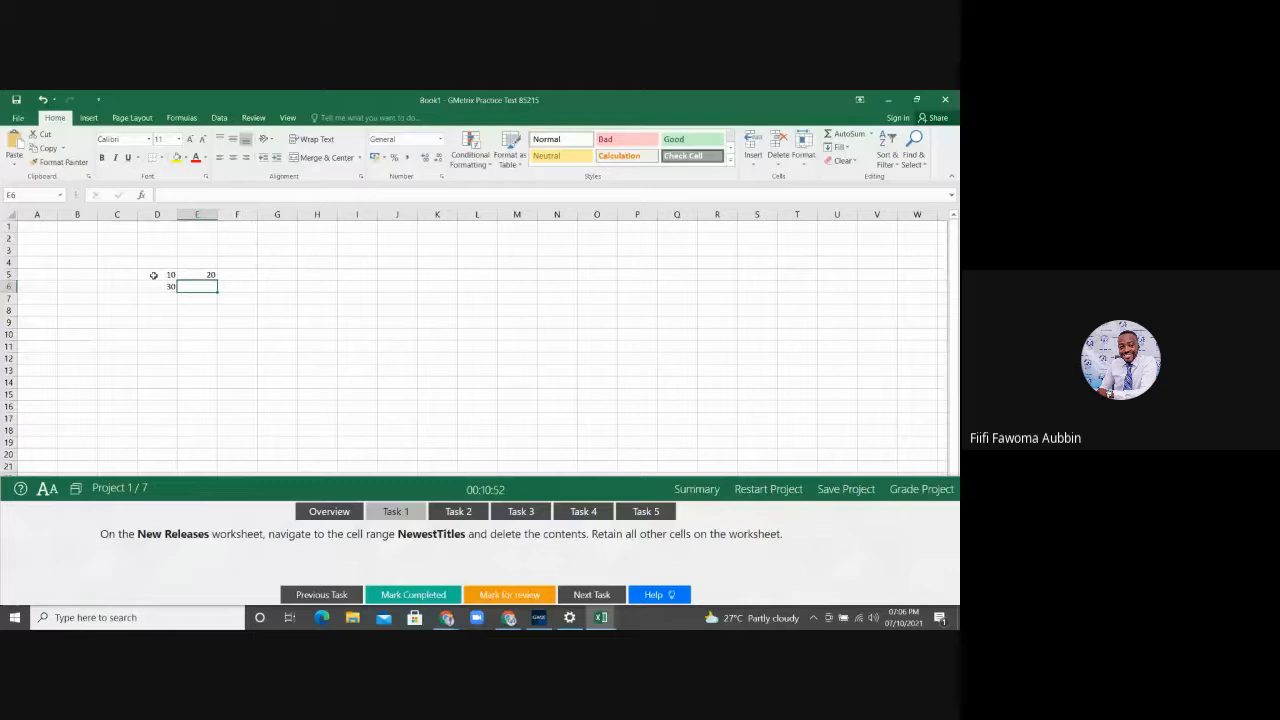
type("40")
left_click(178, 309)
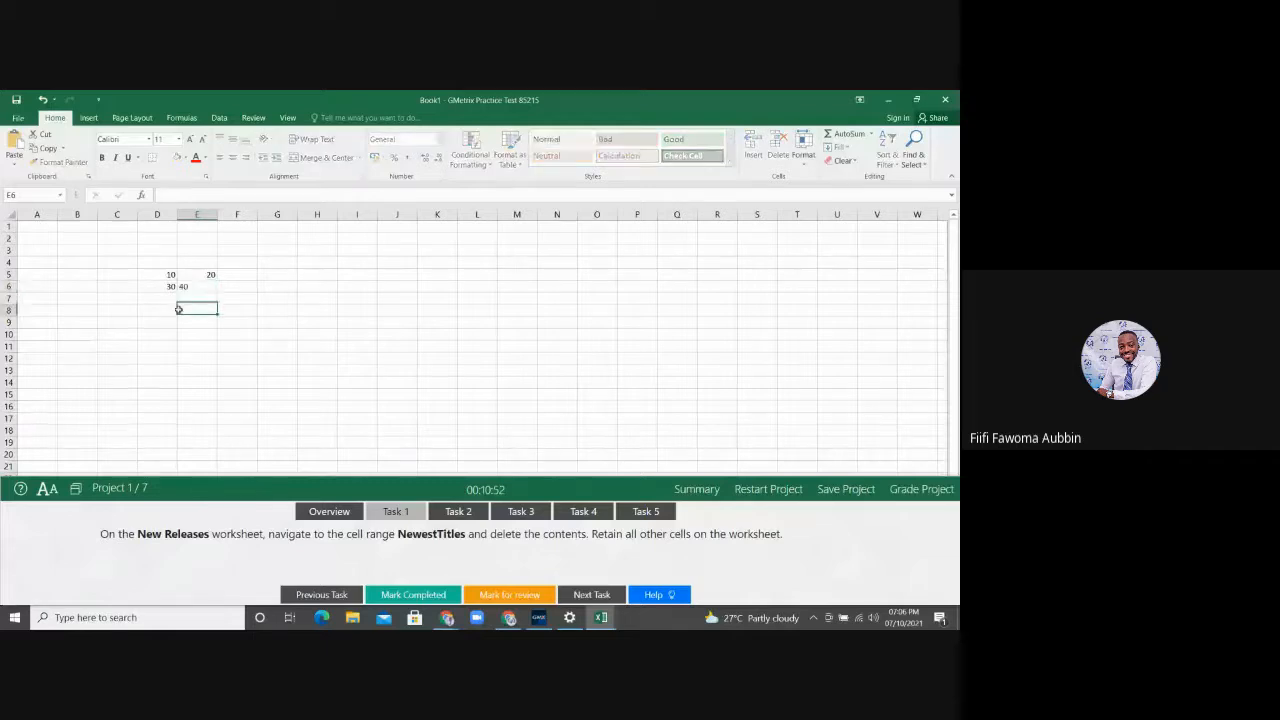
Step: Name the cell range D5:E6 Practice_Exam
left_click(170, 275)
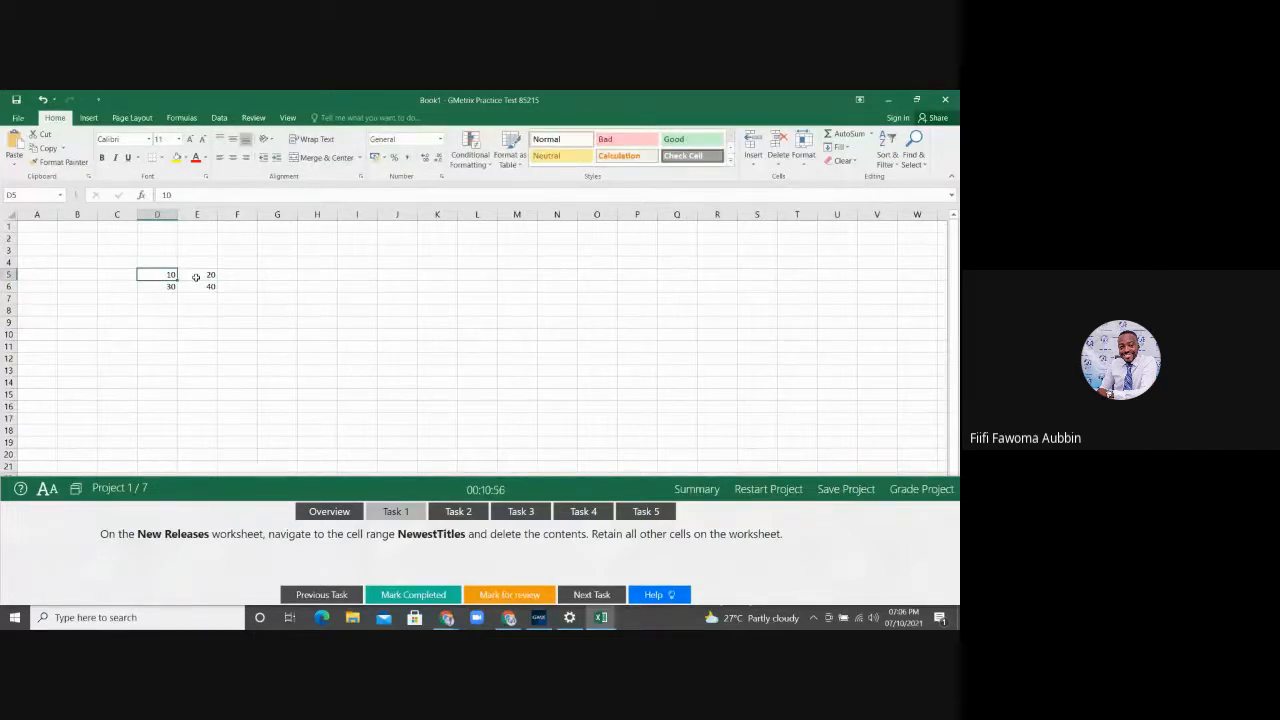
left_click_drag(196, 277, 208, 287)
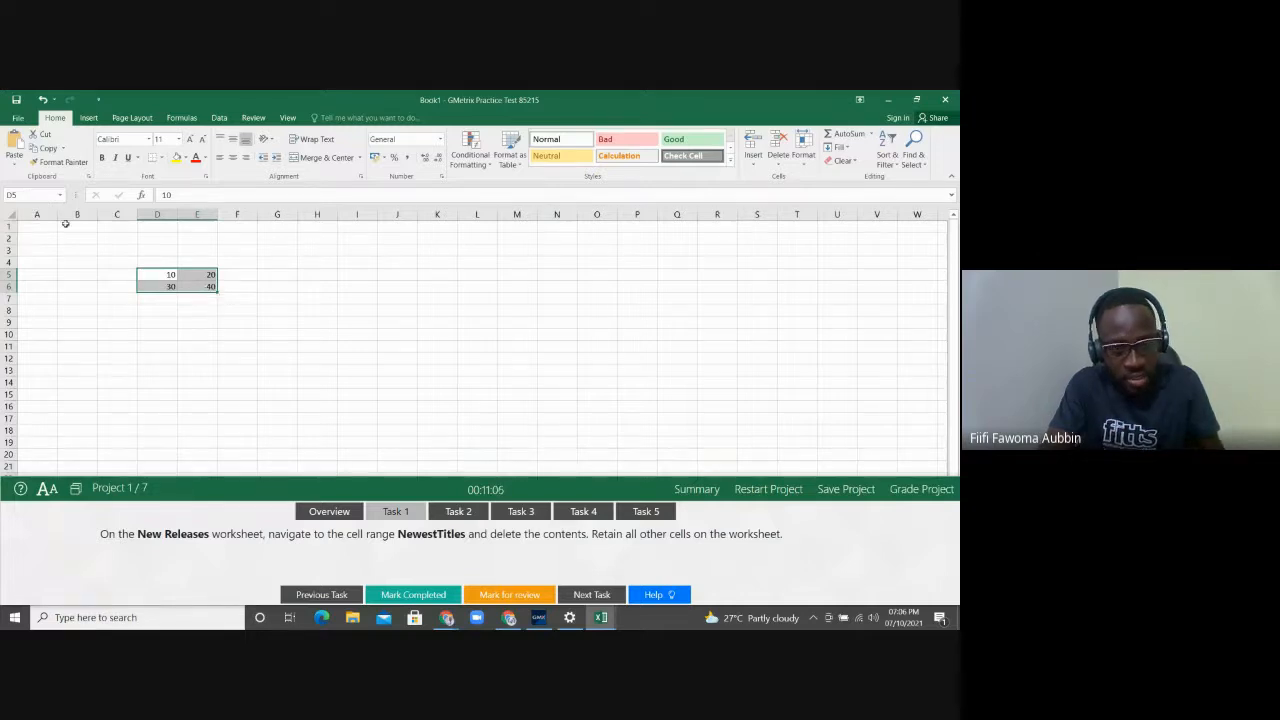
left_click(37, 197)
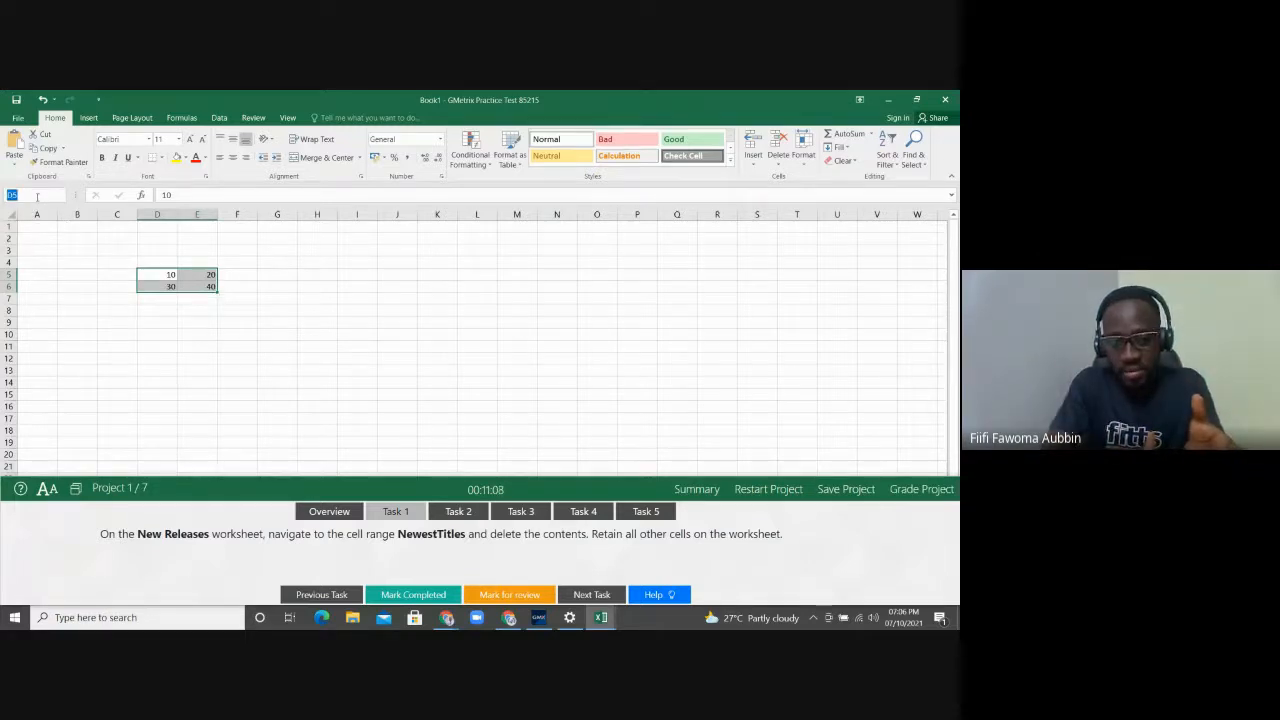
type("Practic")
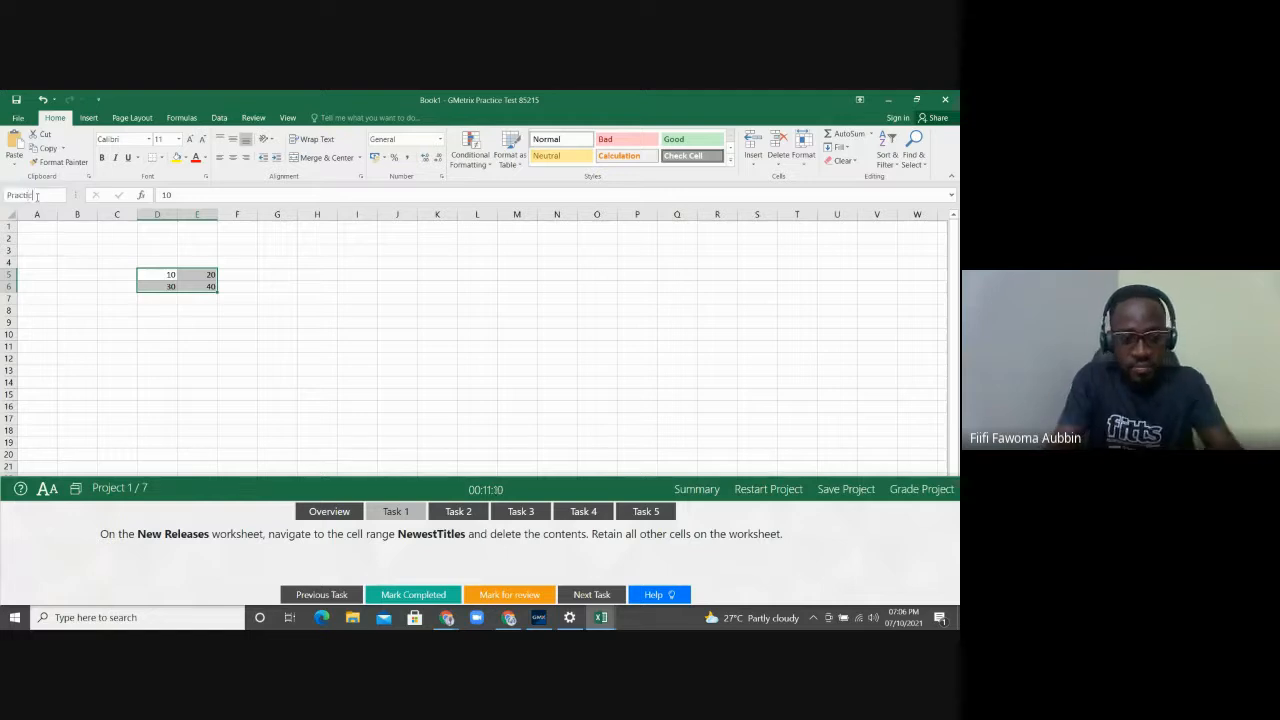
type("e Data")
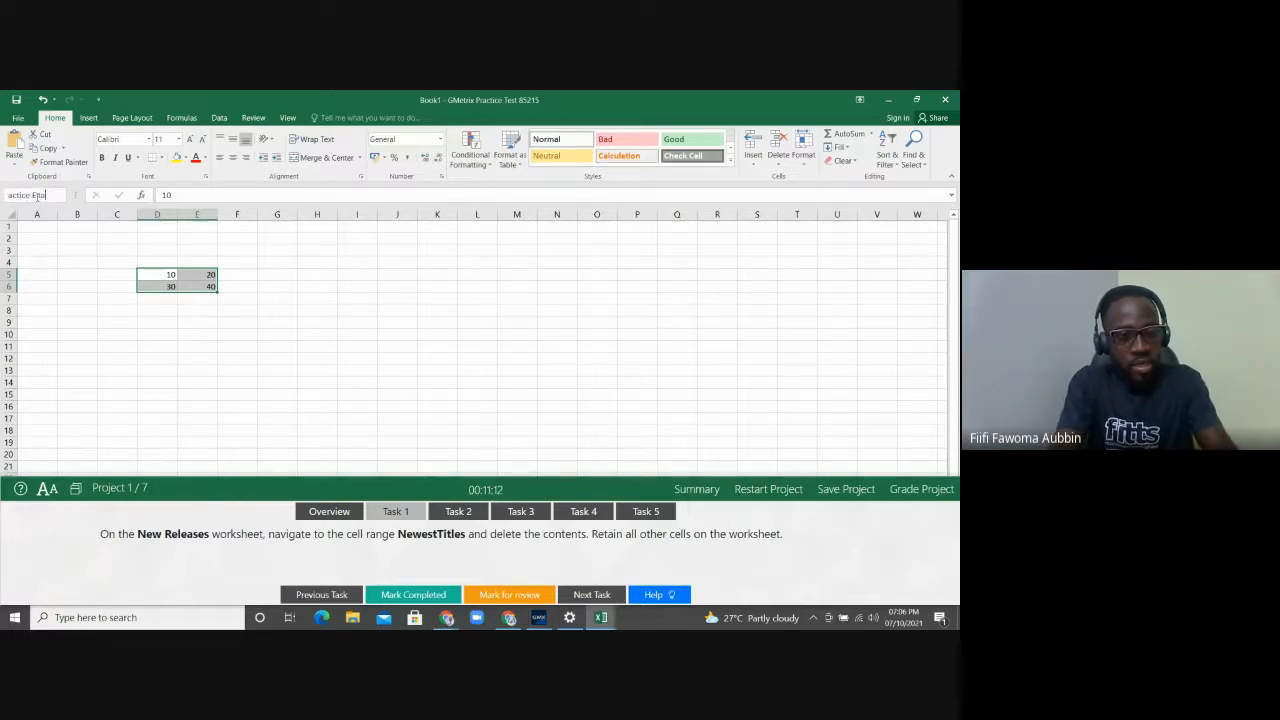
key("BackSpace")
key("BackSpace")
key("BackSpace")
key("BackSpace")
key("BackSpace")
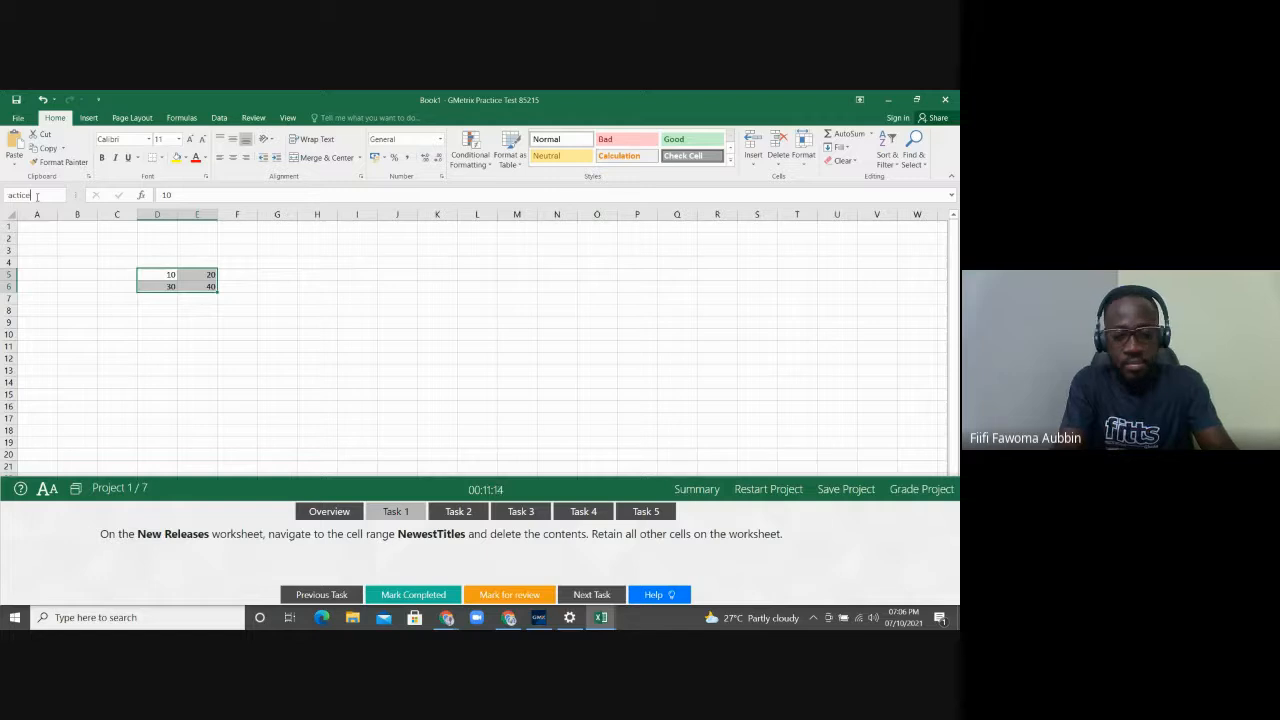
type("_Exam")
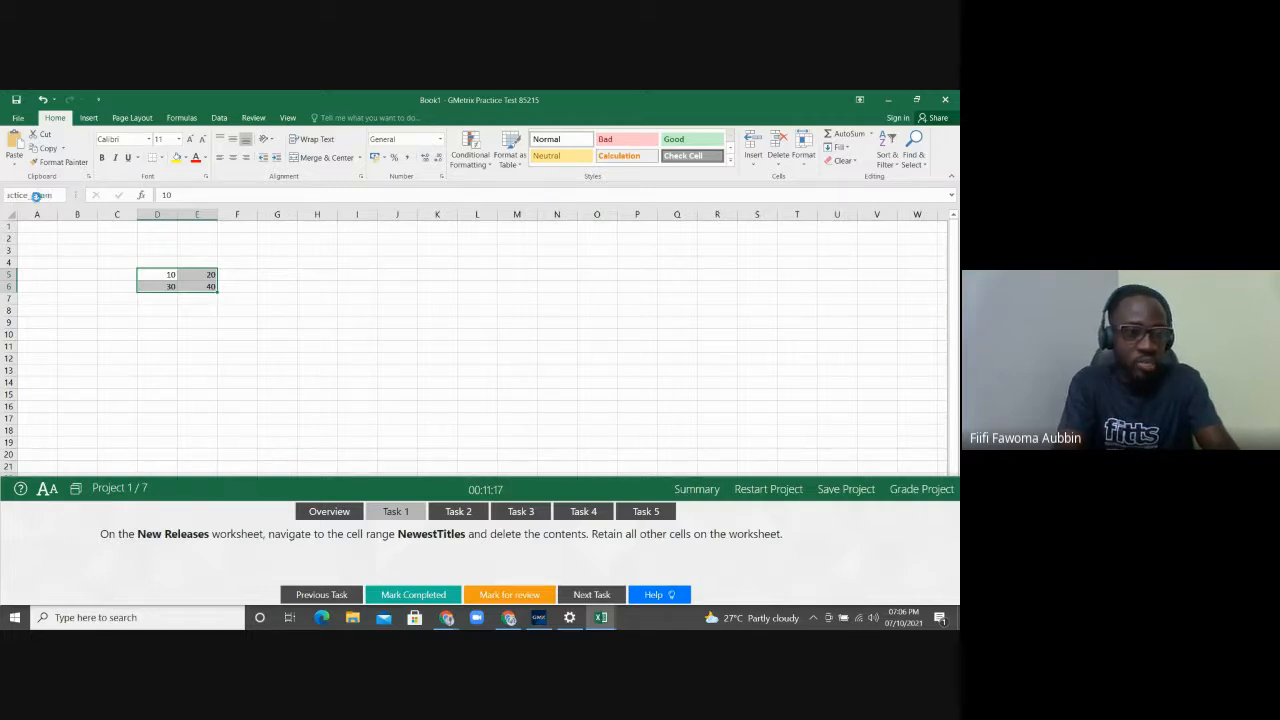
key("Return")
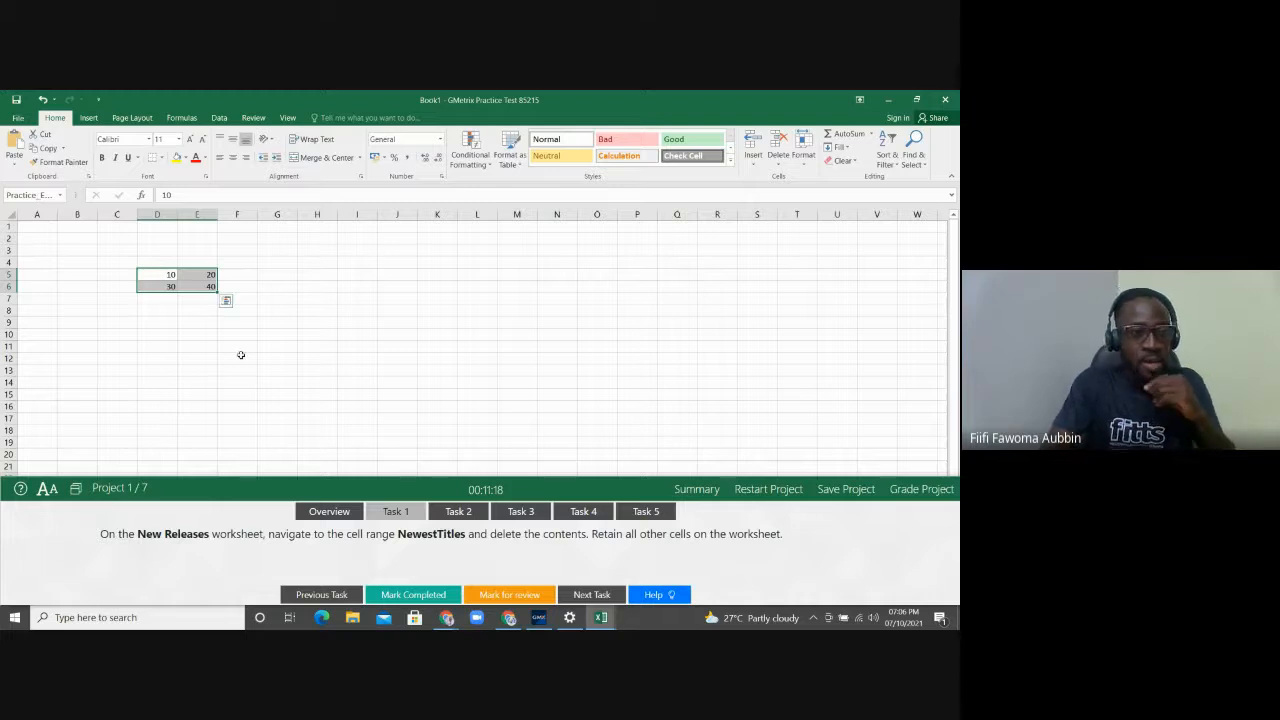
Step: Reselect the range D5:E6 and check its name in the workbook's list of defined names
left_click(281, 347)
left_click_drag(152, 272, 193, 287)
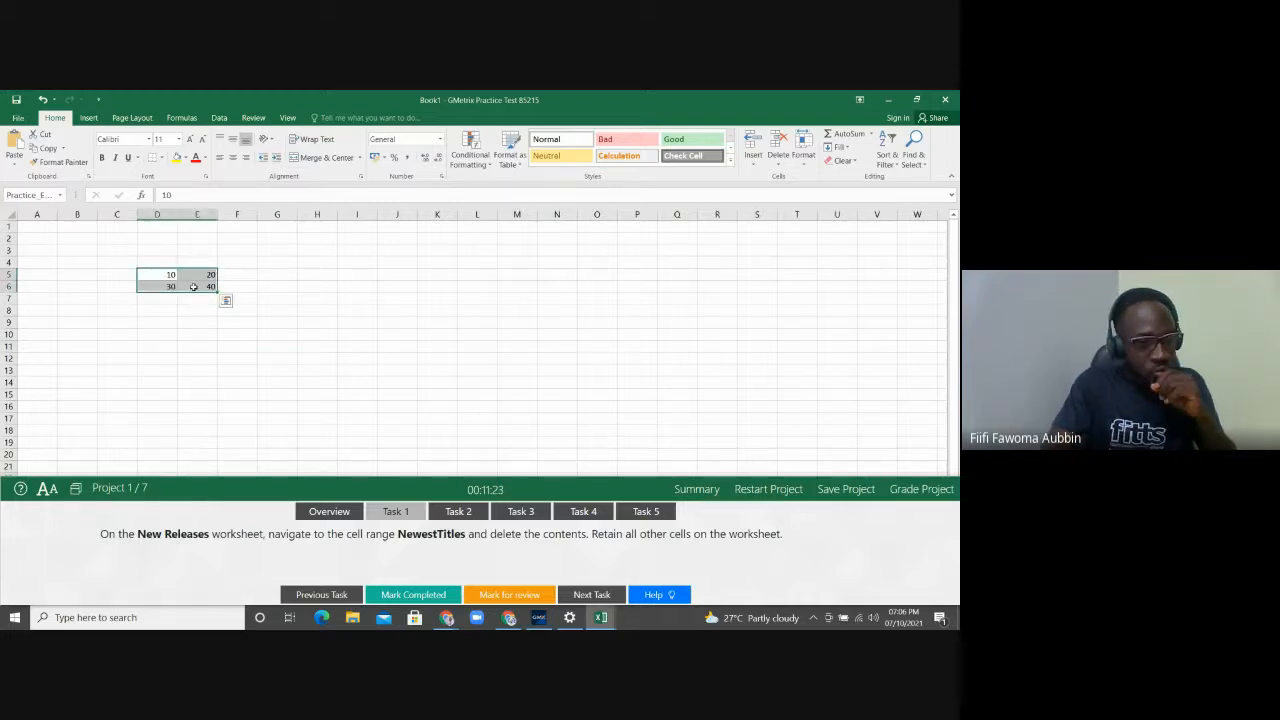
left_click(60, 196)
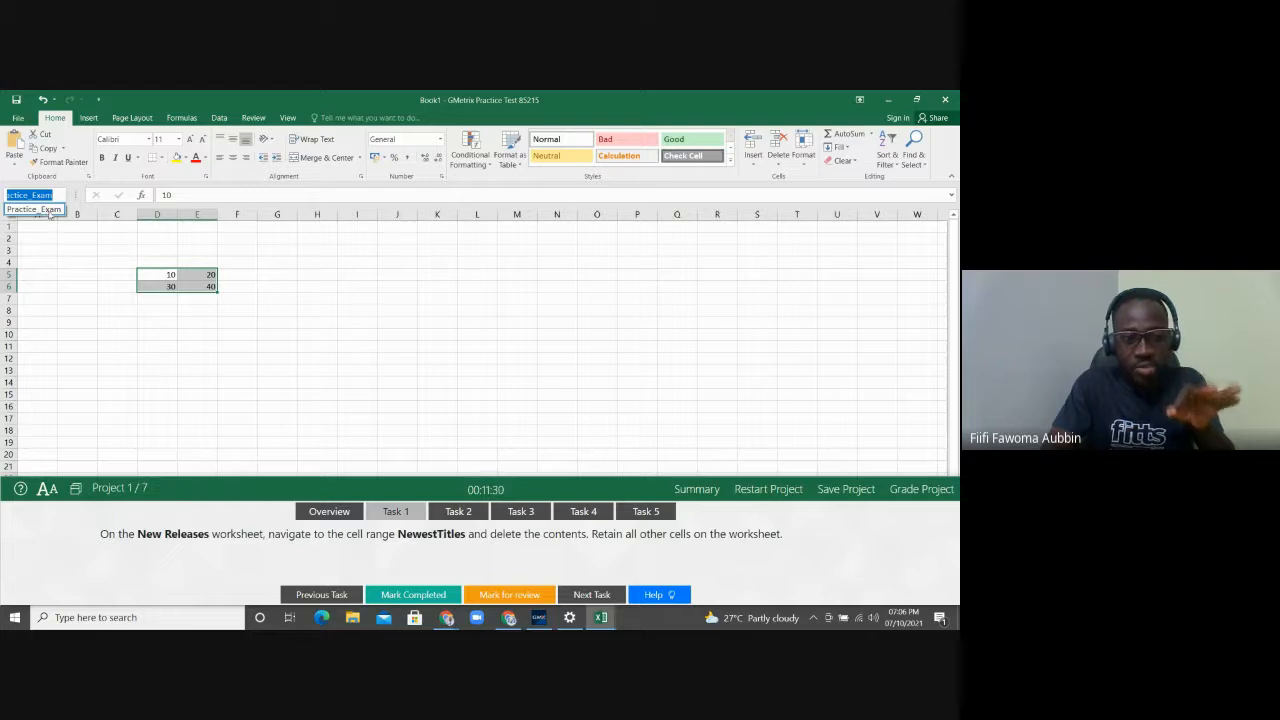
key("Escape")
left_click(274, 279)
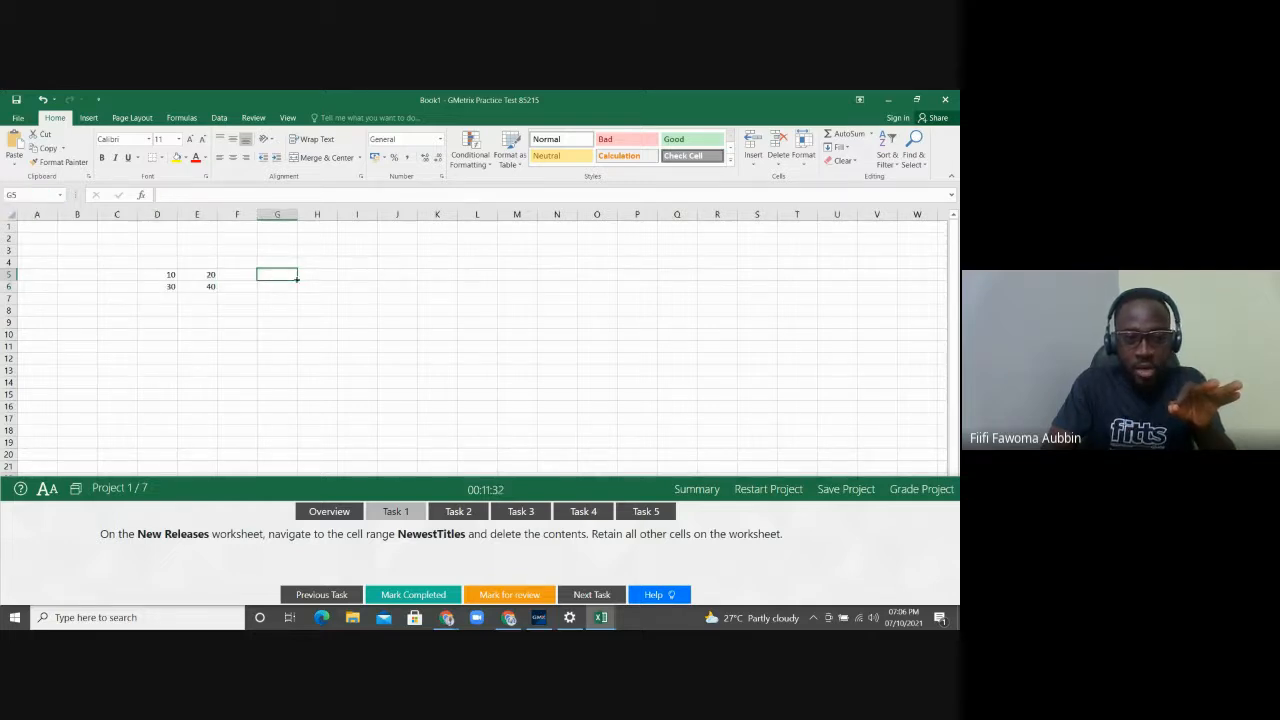
left_click(301, 287)
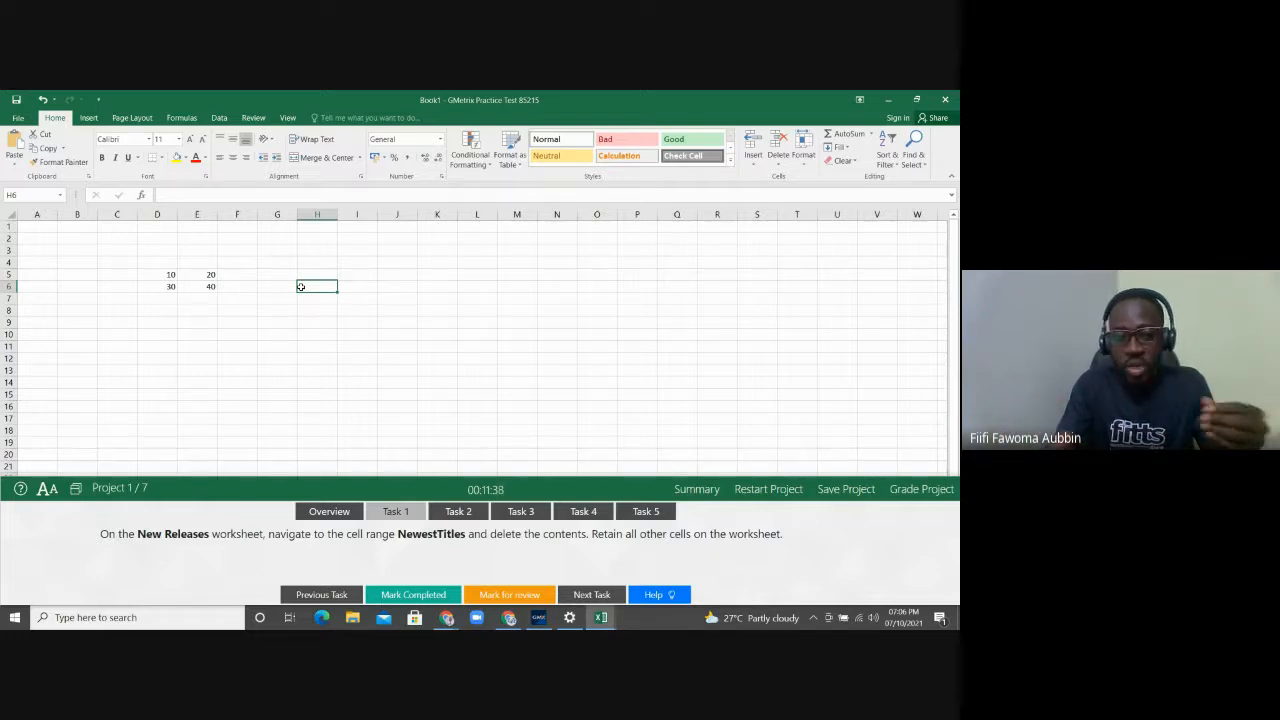
Step: Enter the sample values 20, 30 and 40 down cells I5 to I7
left_click(220, 118)
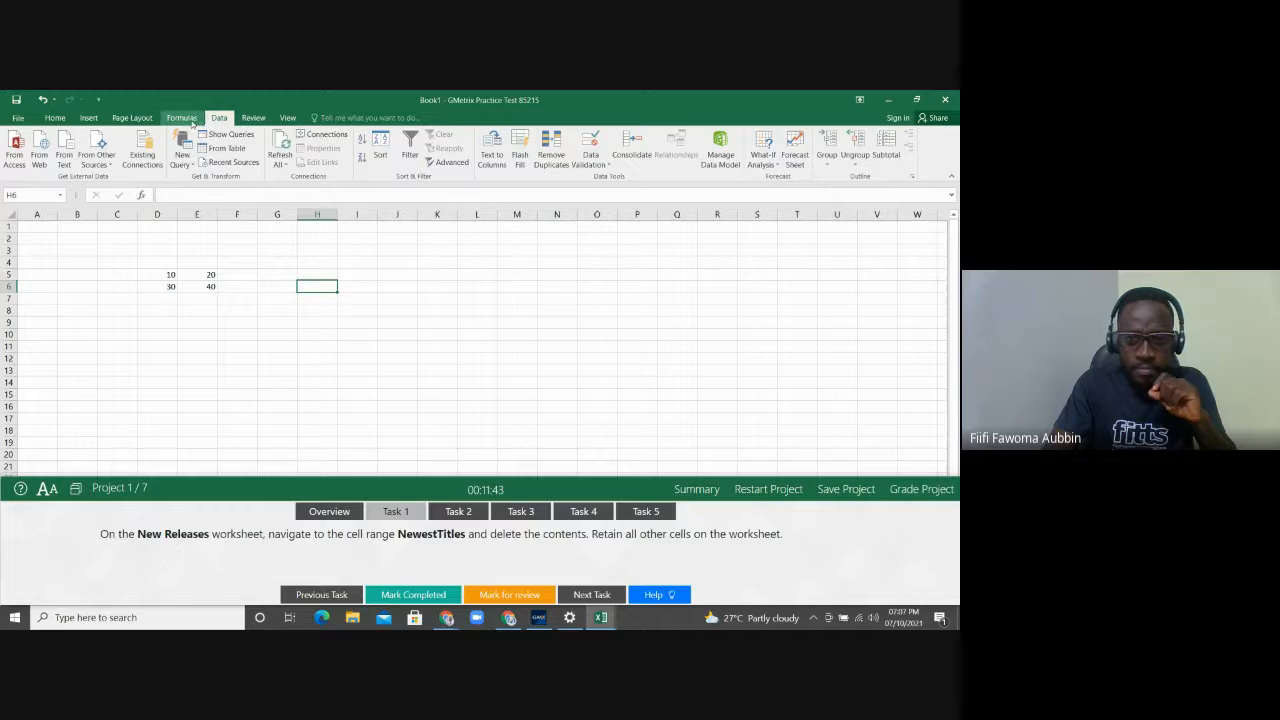
left_click(182, 118)
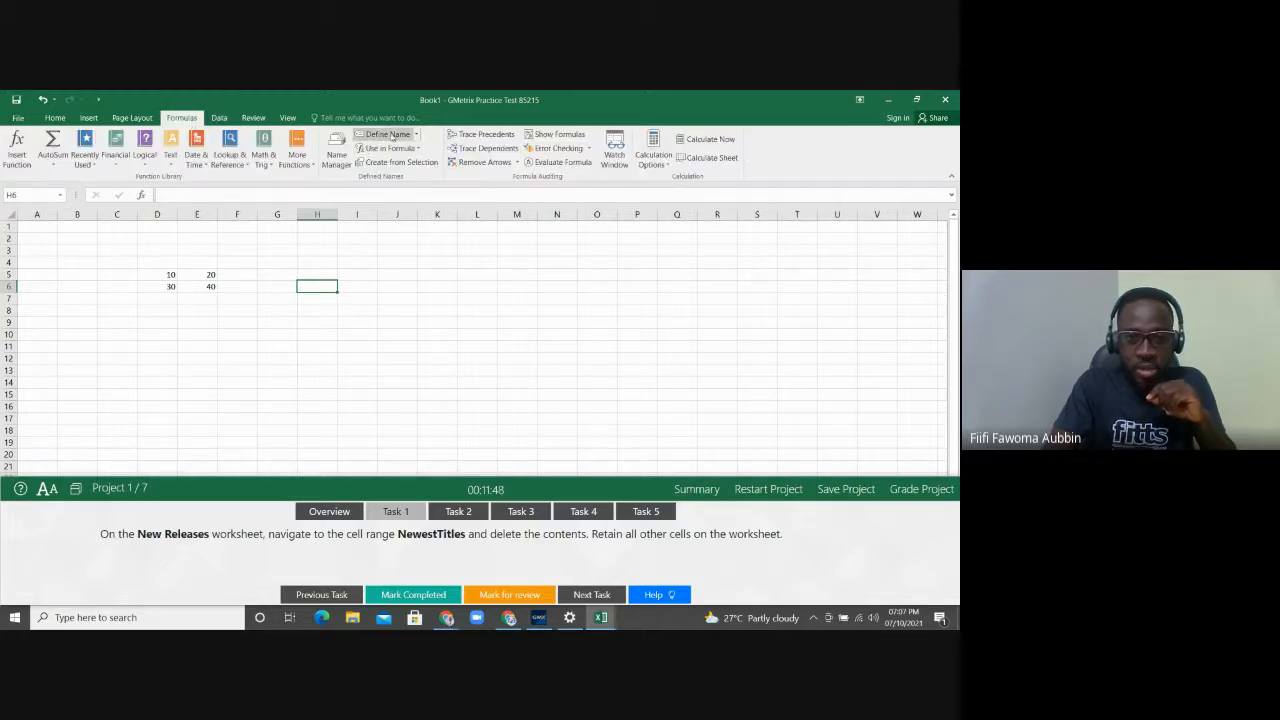
left_click(366, 275)
type("20")
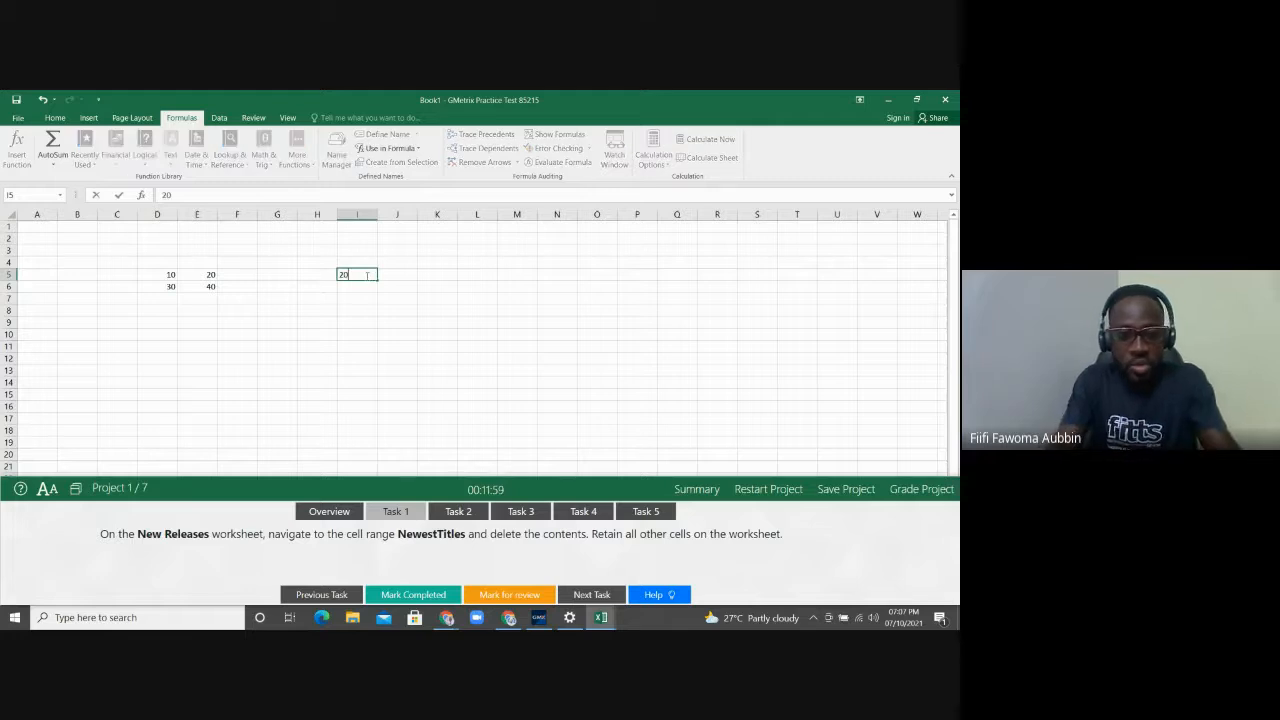
key("Return")
type("30")
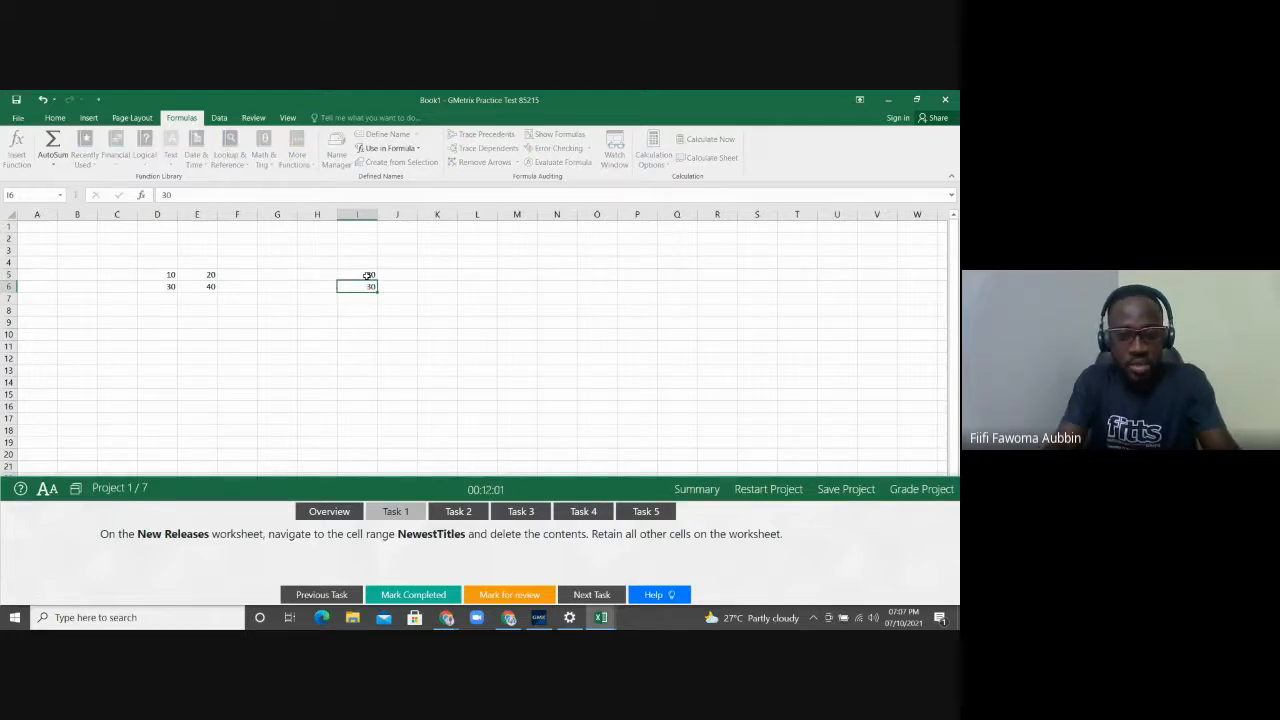
key("Return")
type("40")
key("Return")
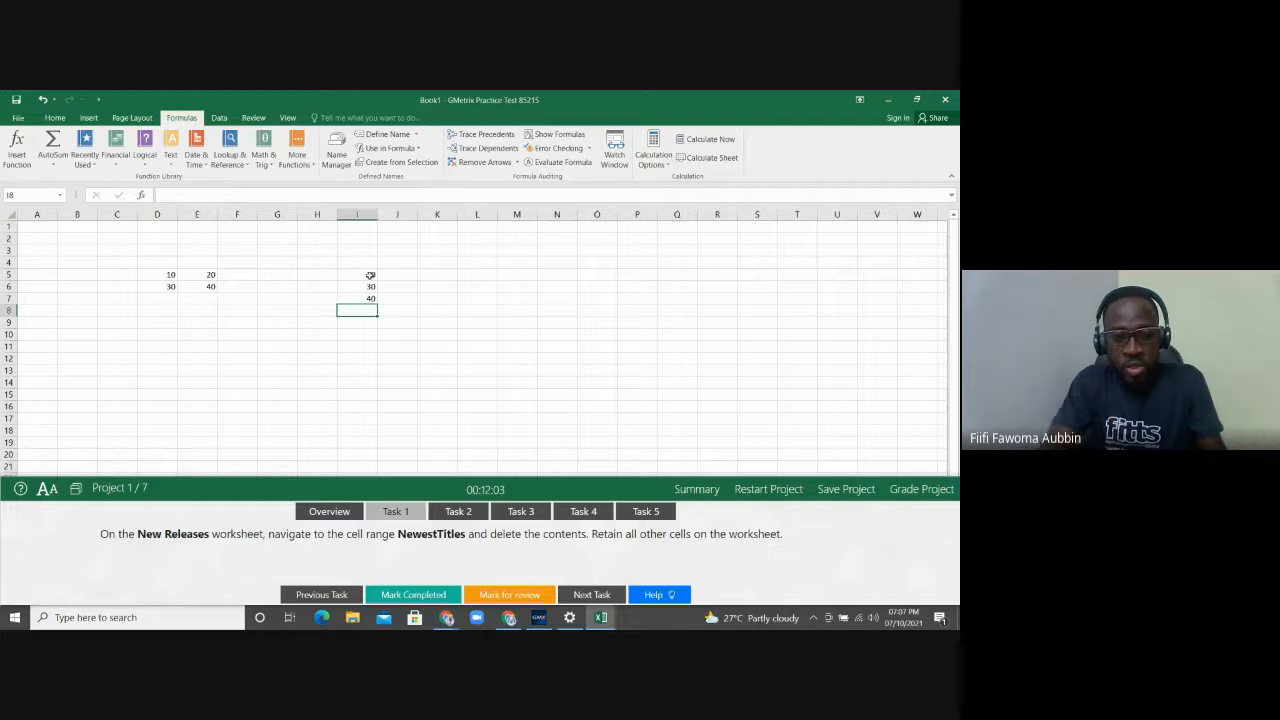
Step: Define the name Example2 for the range I5:I7, with workbook scope
left_click_drag(369, 275, 370, 299)
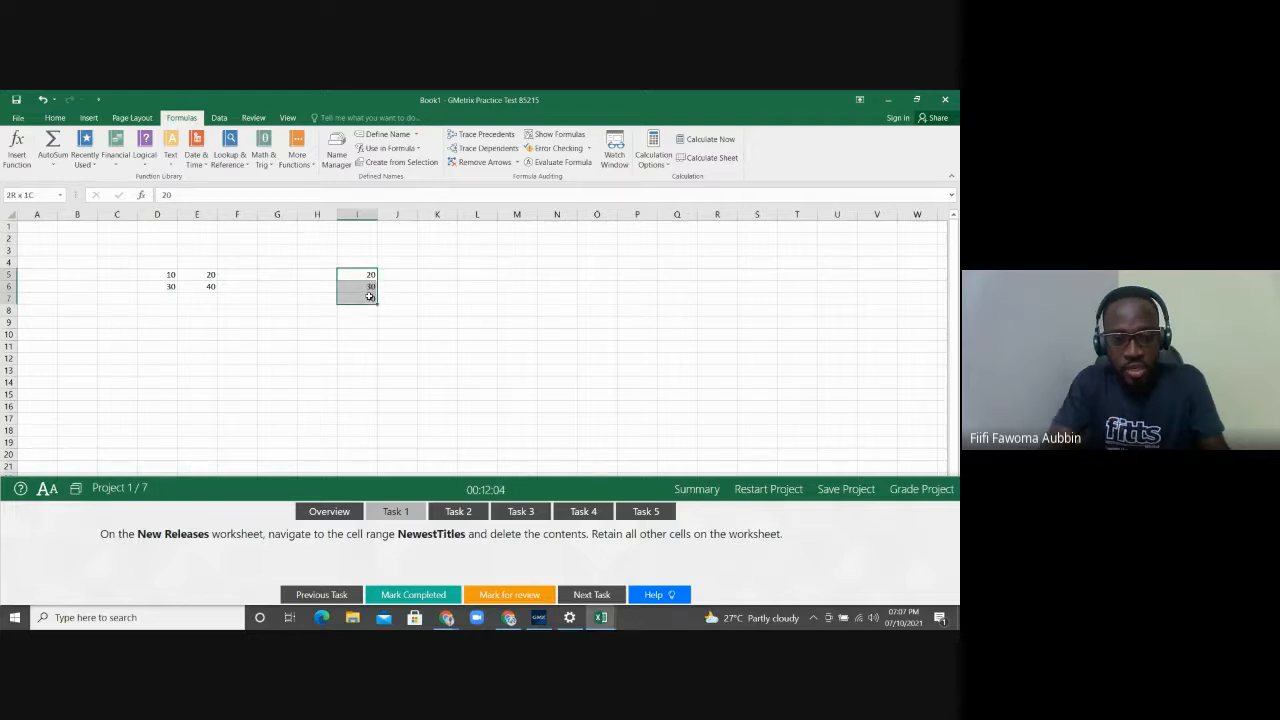
left_click(389, 135)
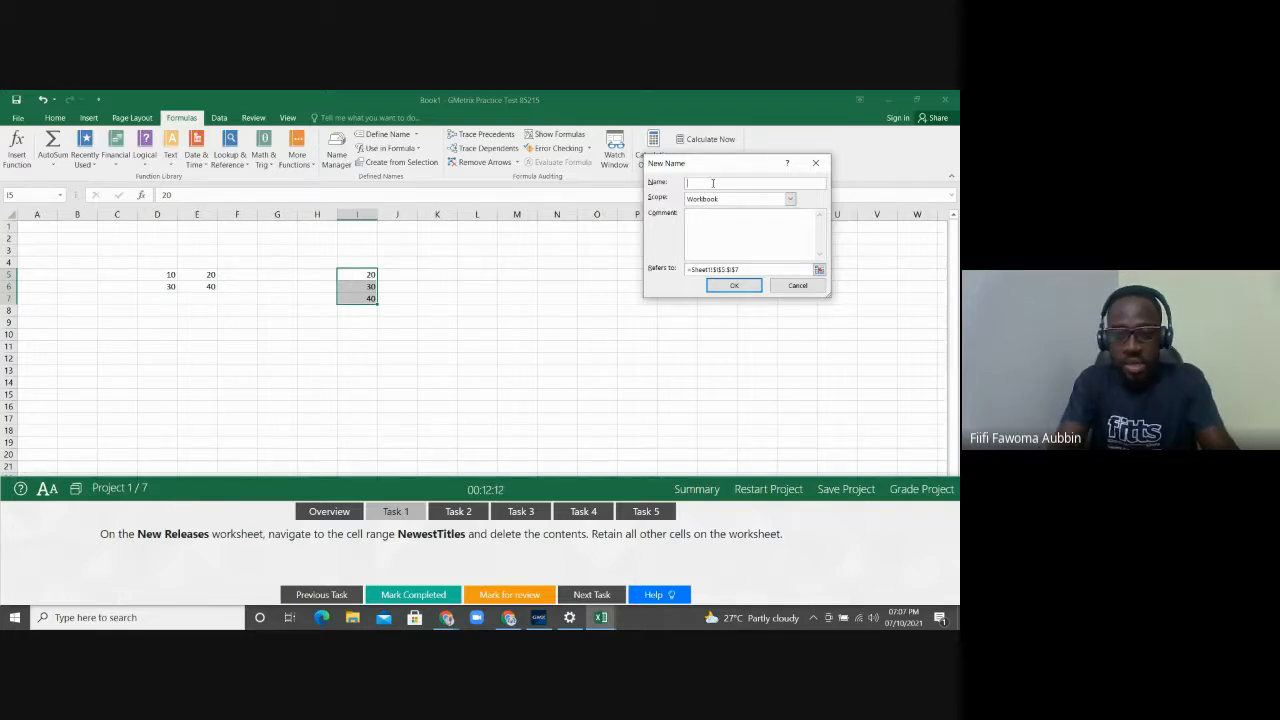
type("Example")
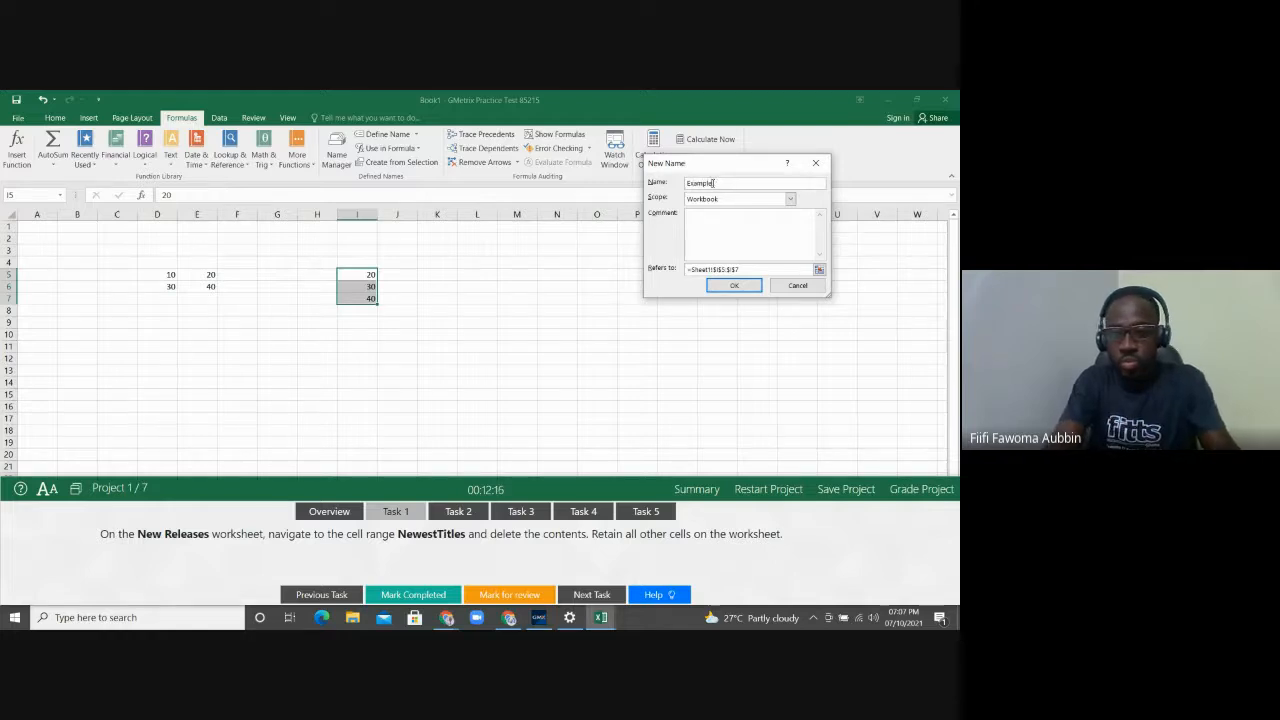
type("2")
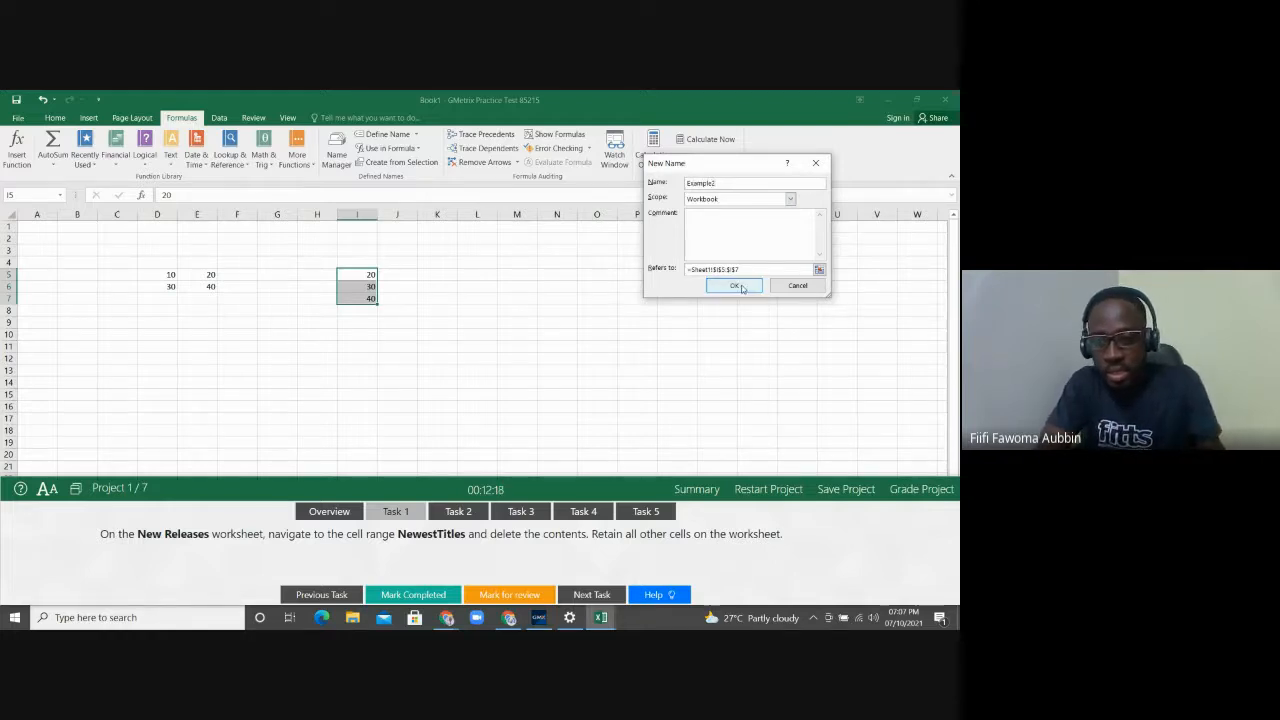
left_click(741, 287)
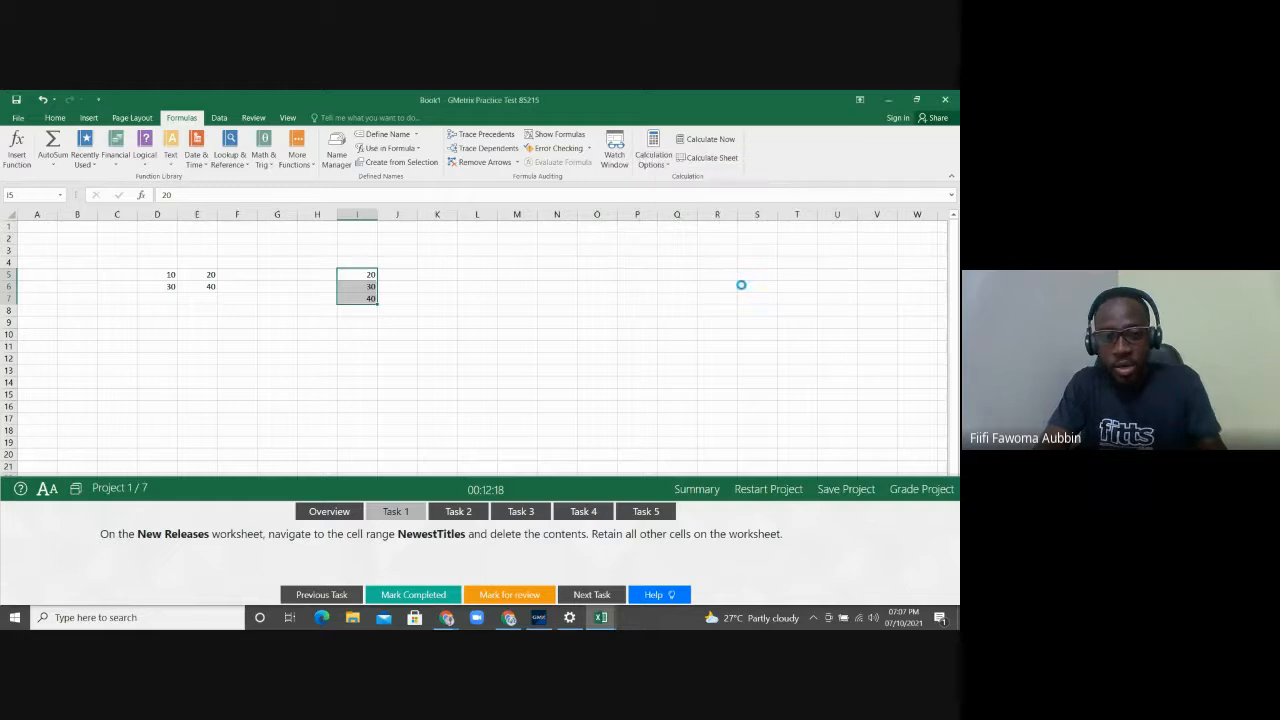
Step: From an empty cell, go to the named range Example2
left_click(318, 346)
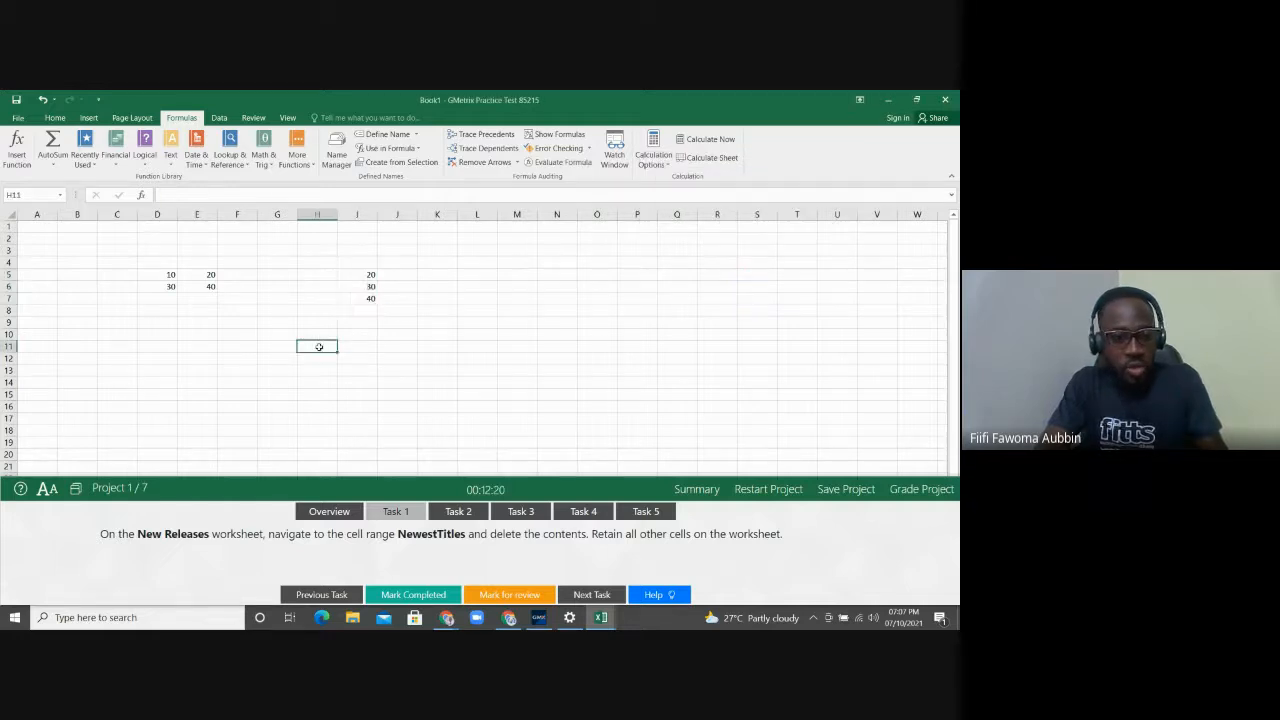
left_click(61, 196)
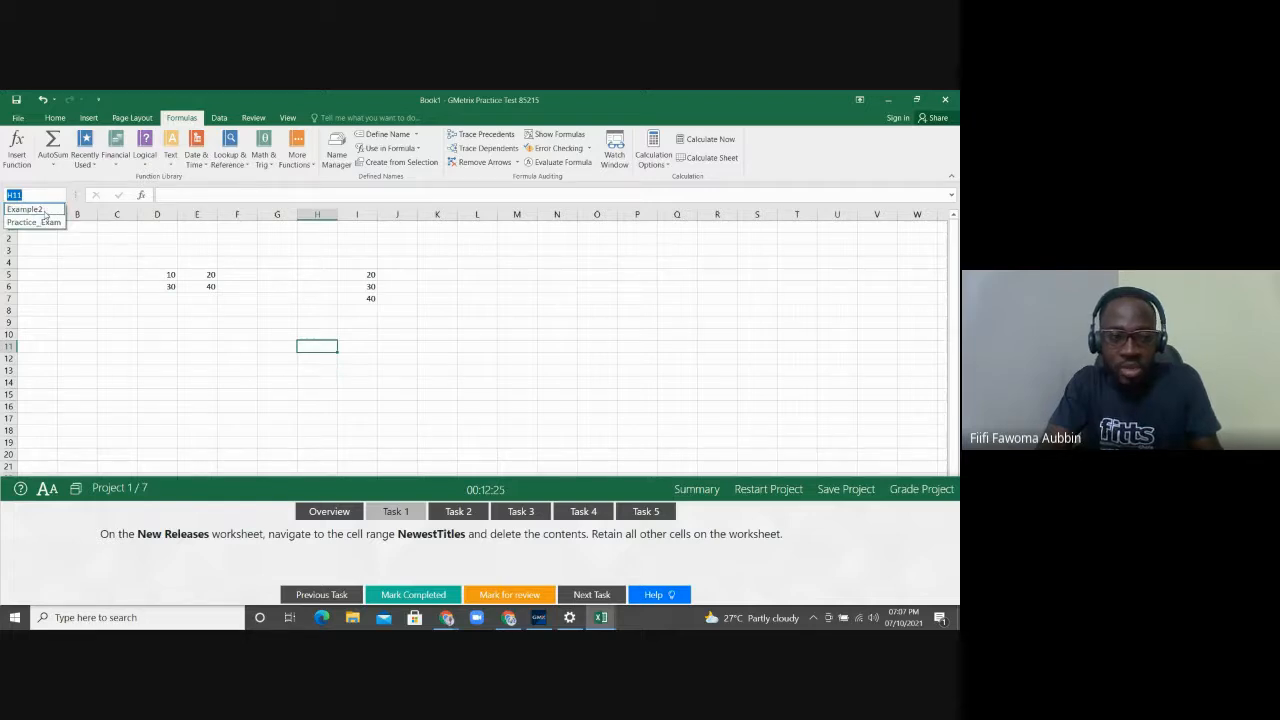
left_click(44, 210)
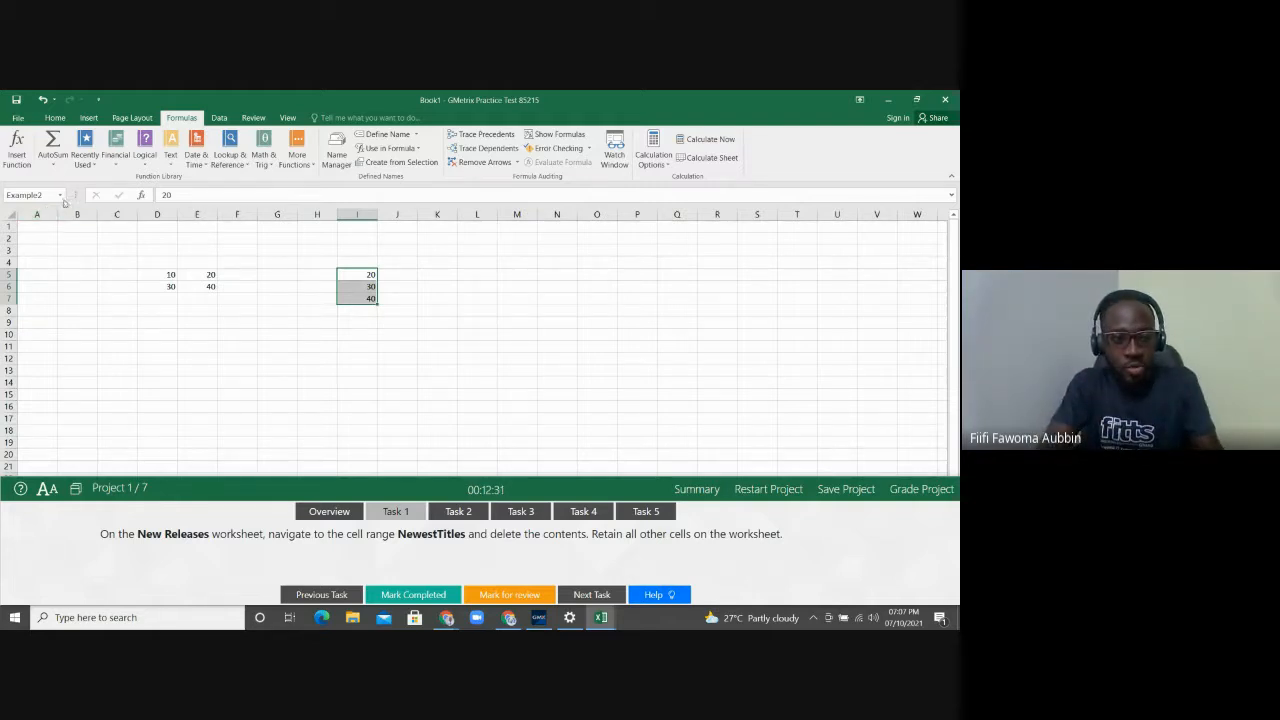
Step: Go to the named range Practice_Exam
left_click(60, 195)
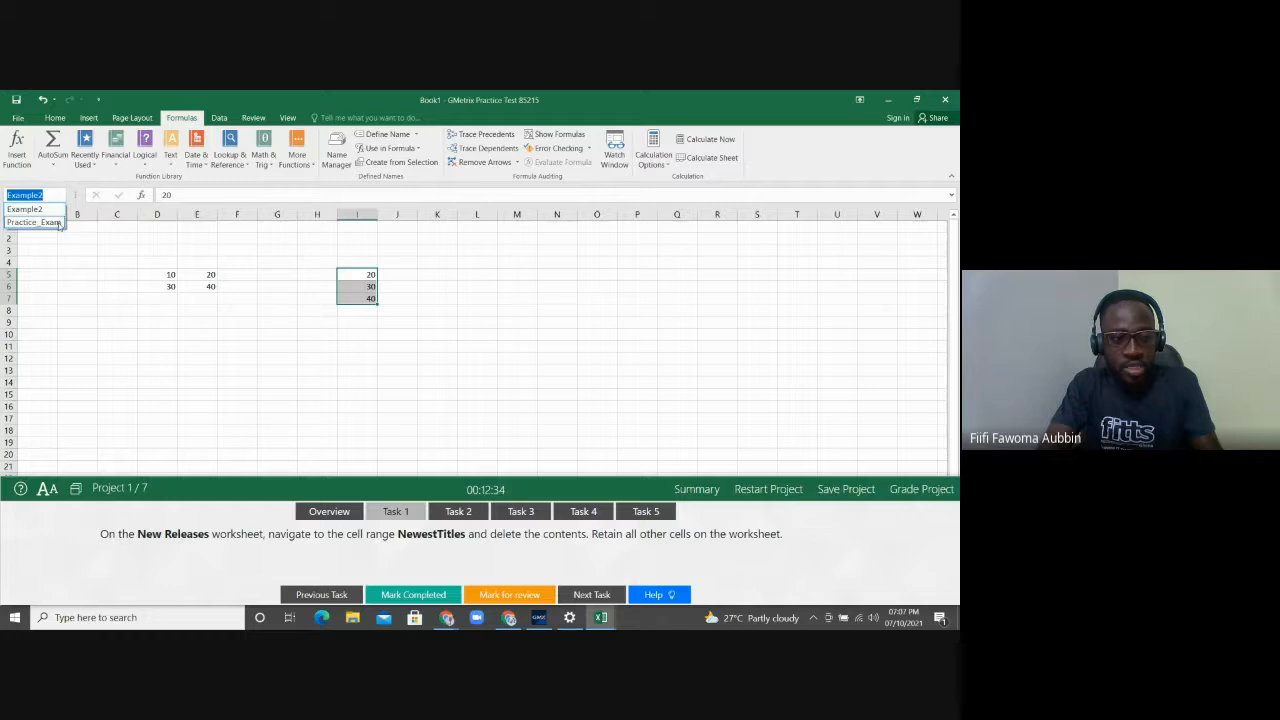
left_click(57, 221)
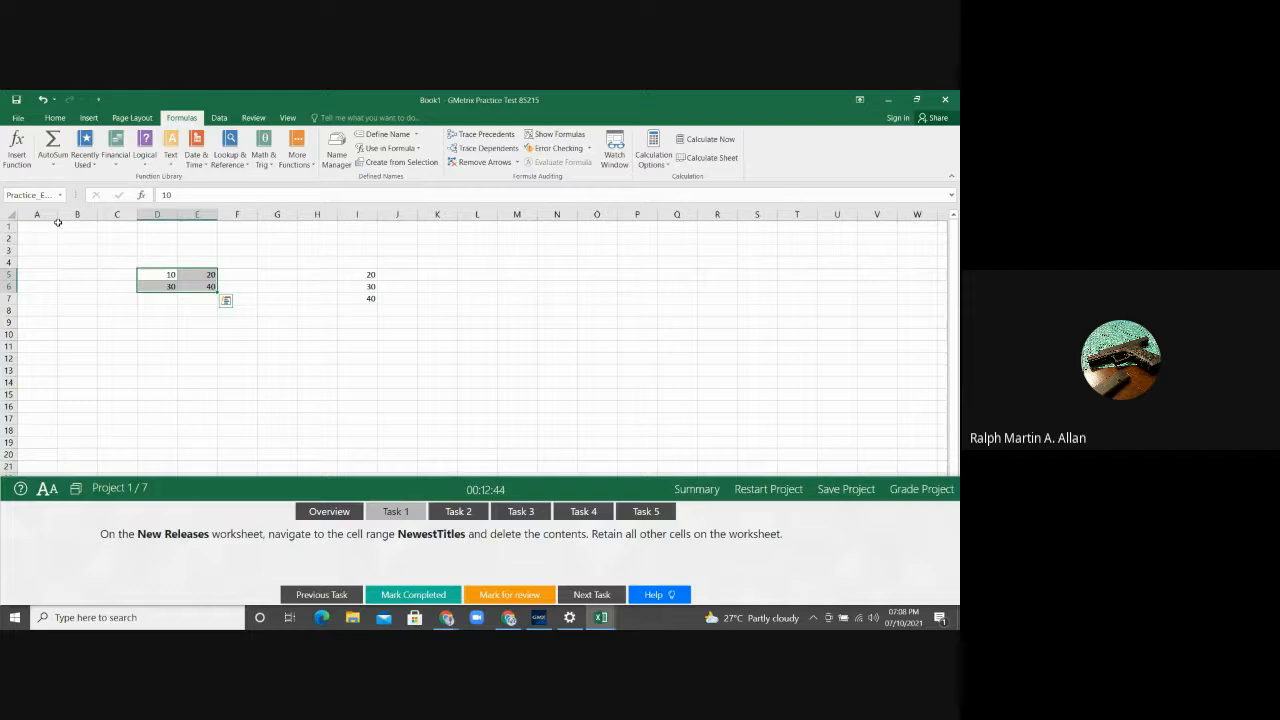
Step: In cell D9, enter the formula =SUM(Example2:Practice_Exam) using the two defined names
left_click(155, 318)
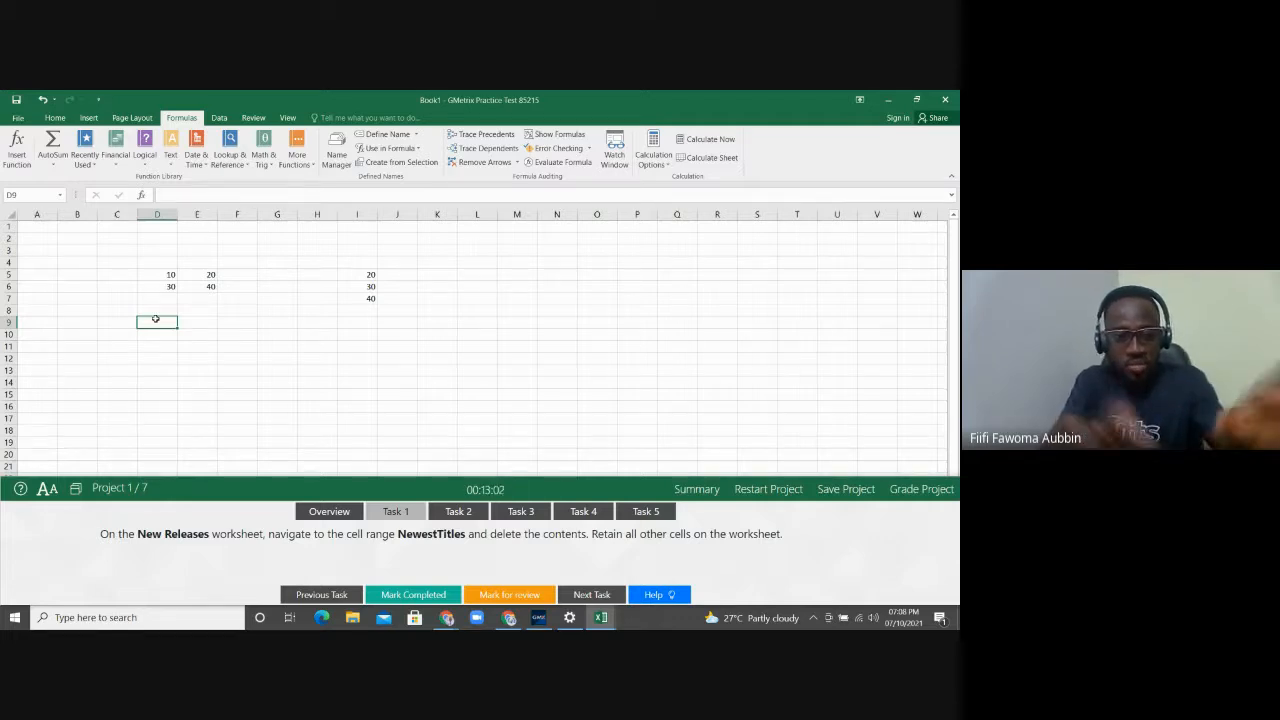
type("=")
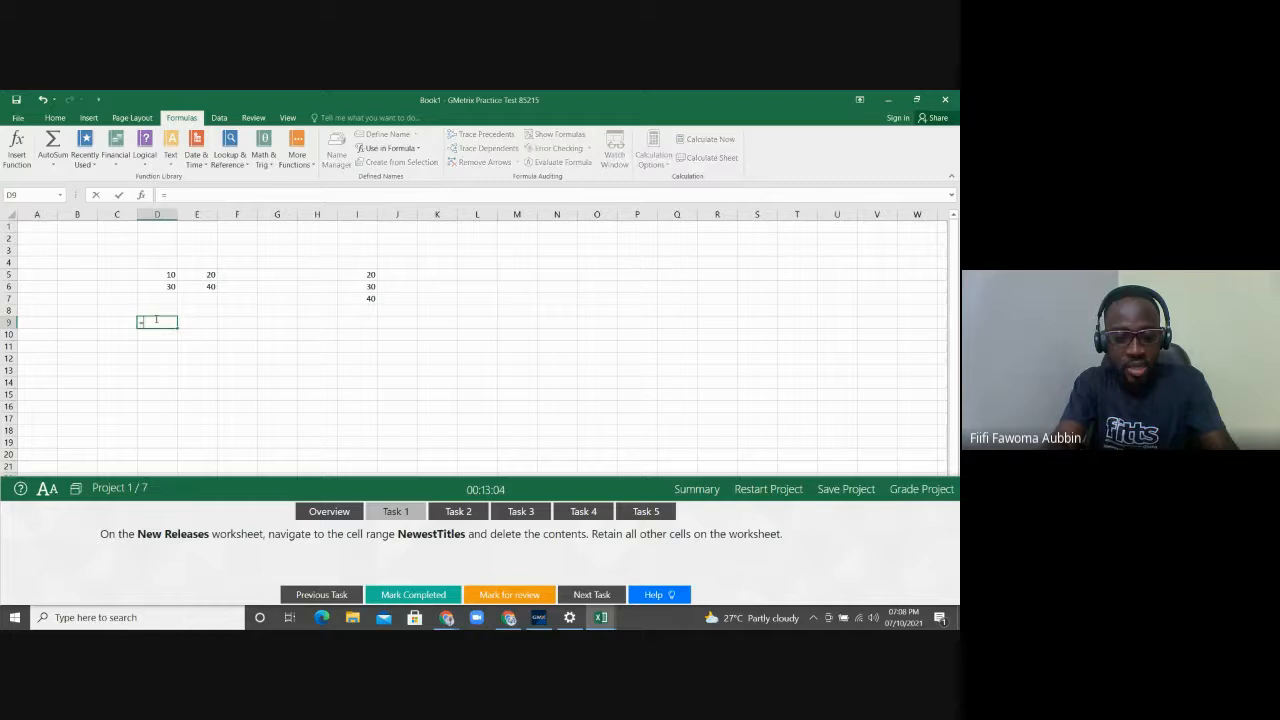
type("sum(")
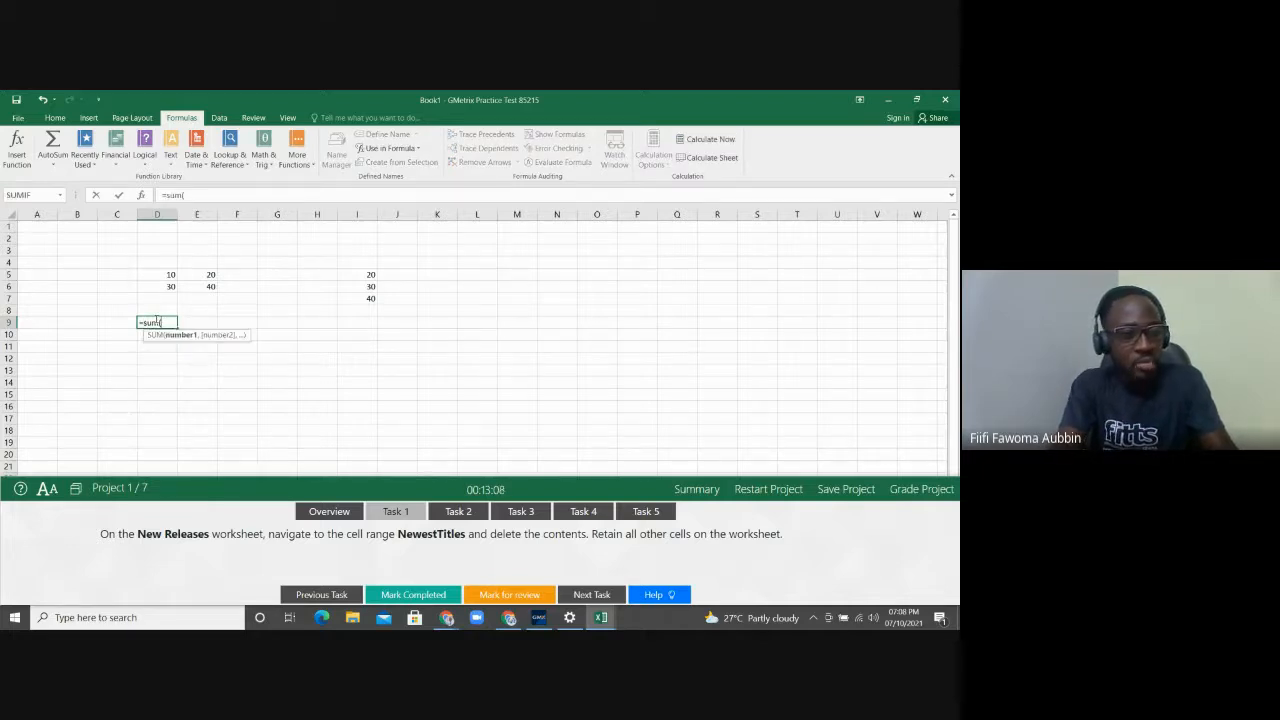
type("exam")
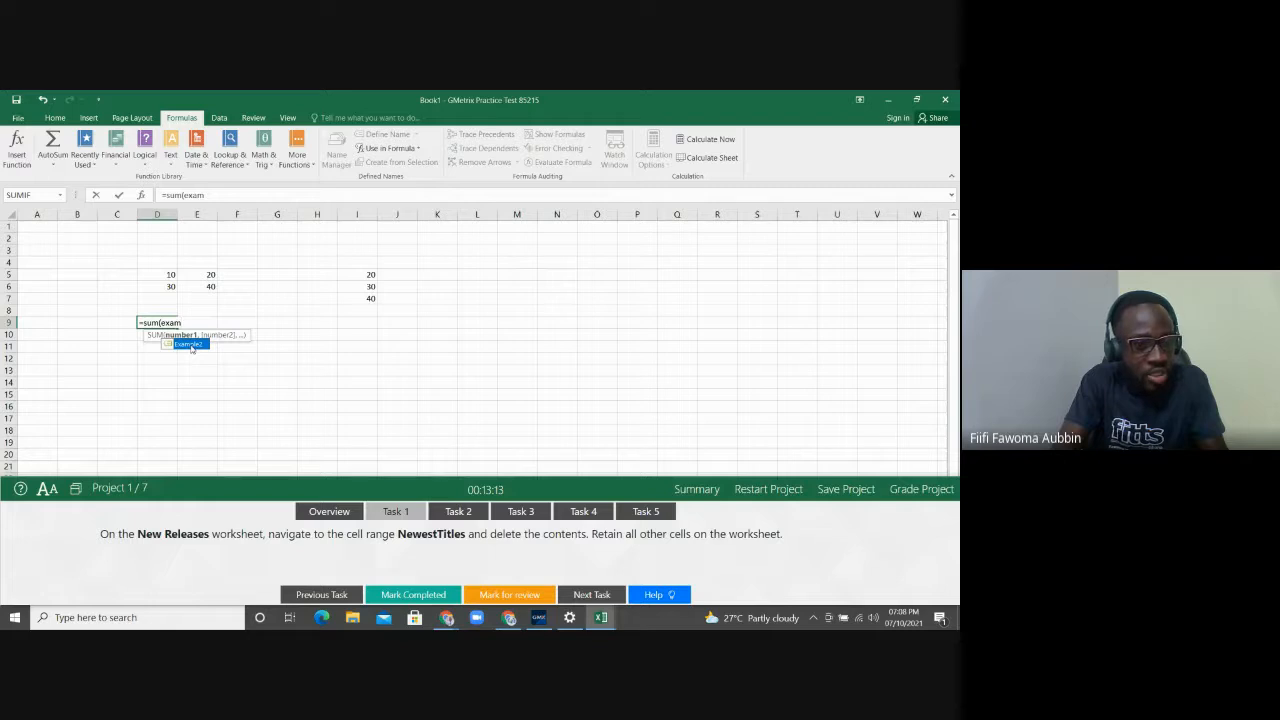
double_click(191, 347)
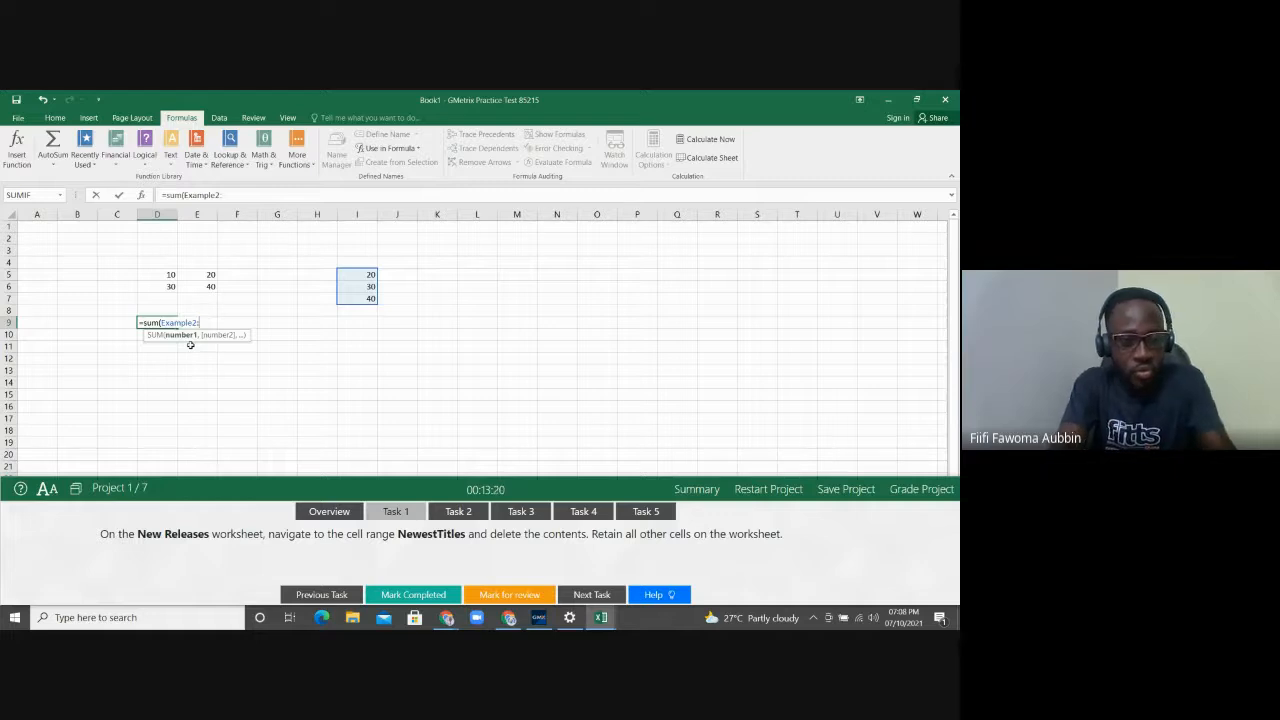
type("practice")
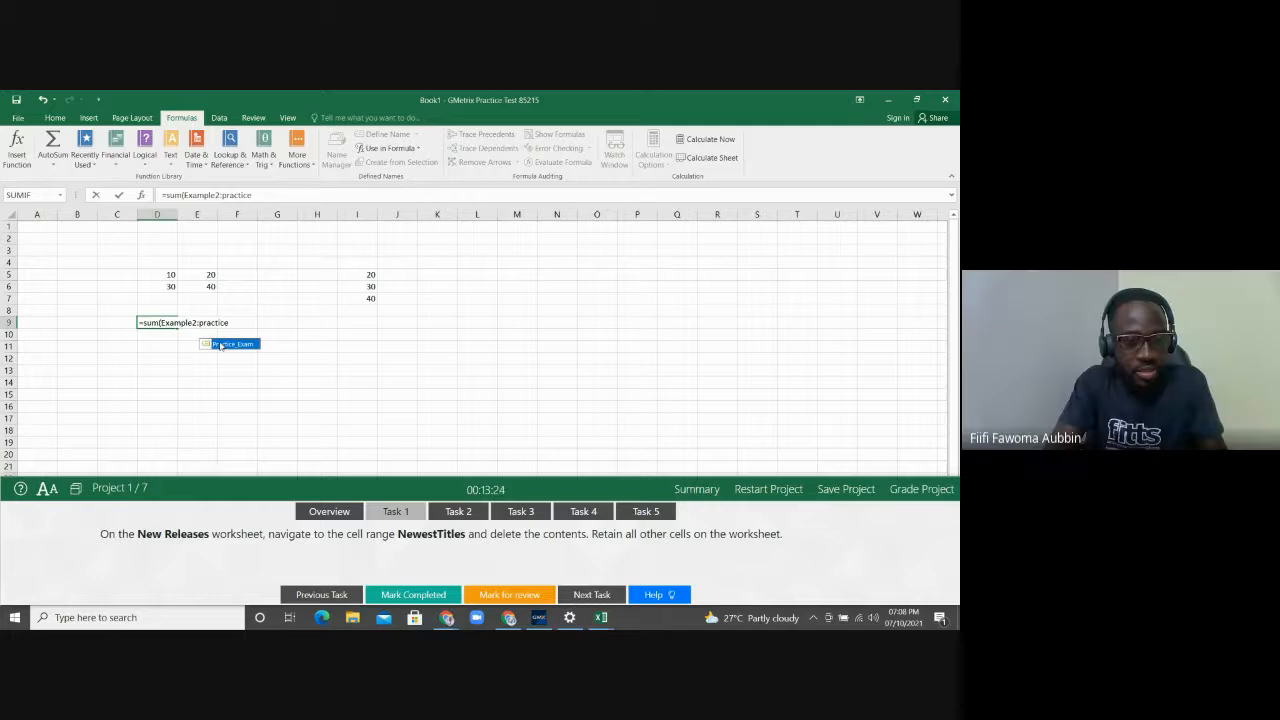
double_click(232, 344)
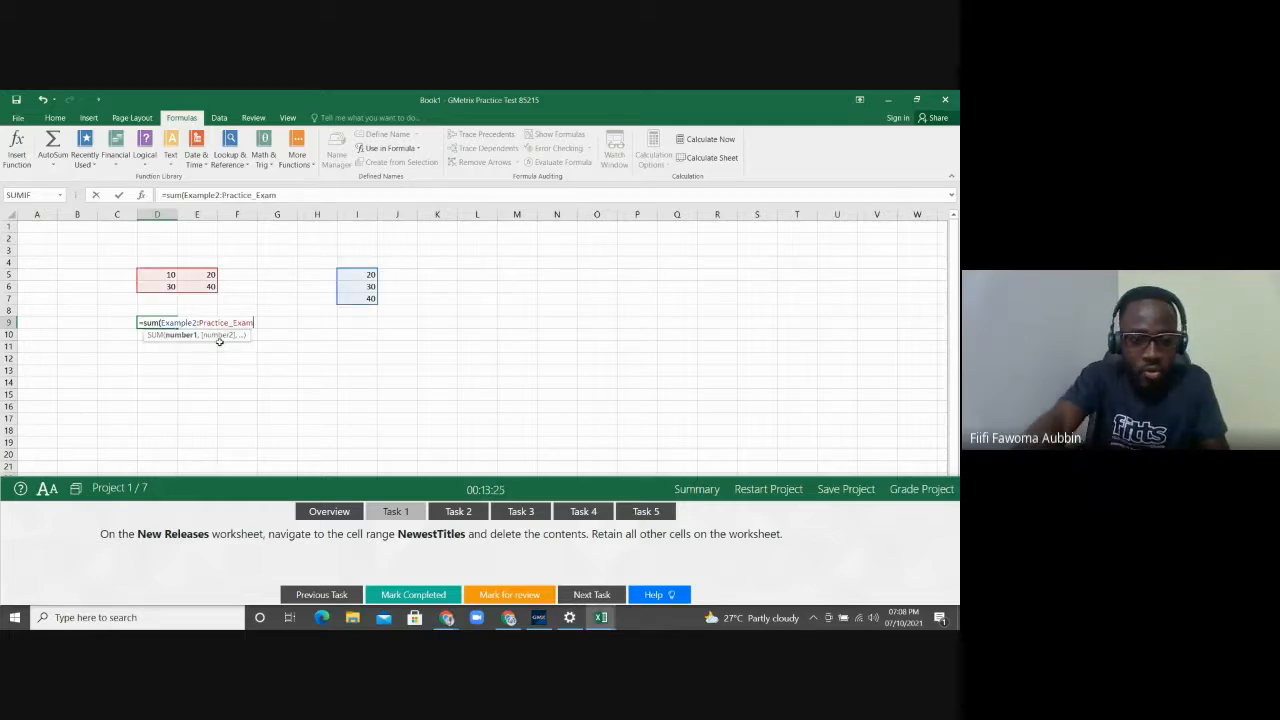
key("ctrl+Return")
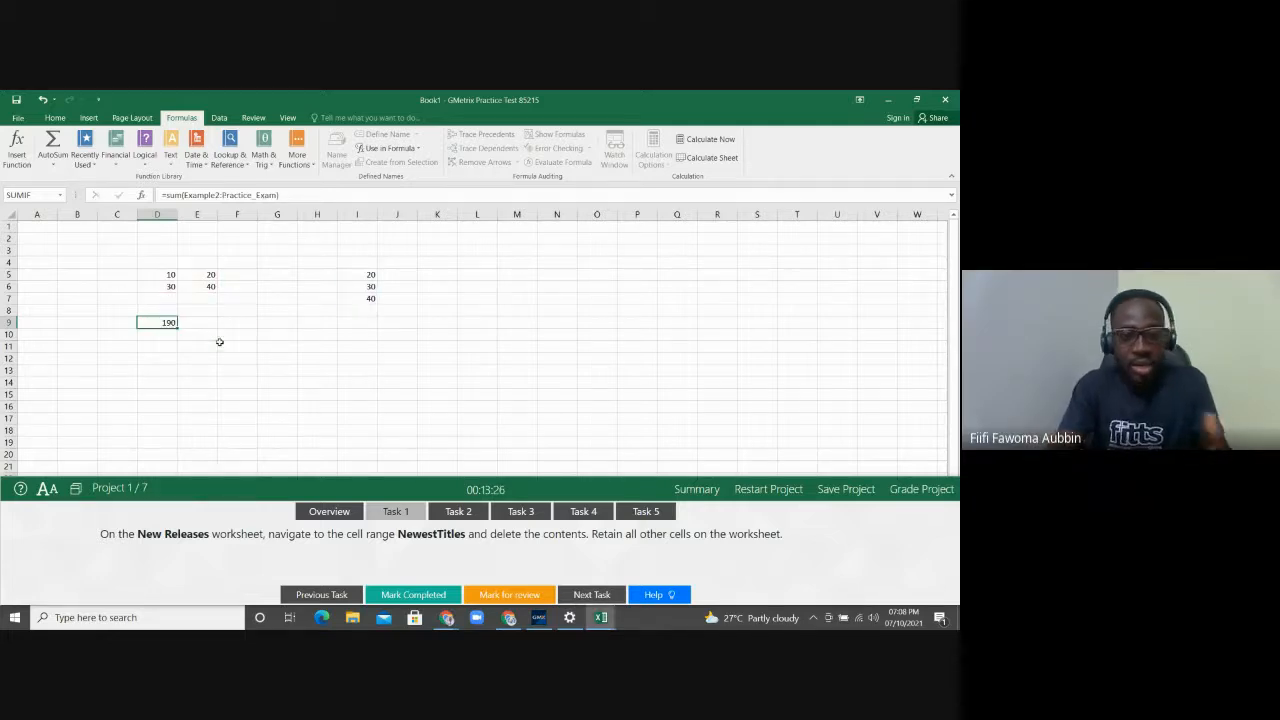
key("Return")
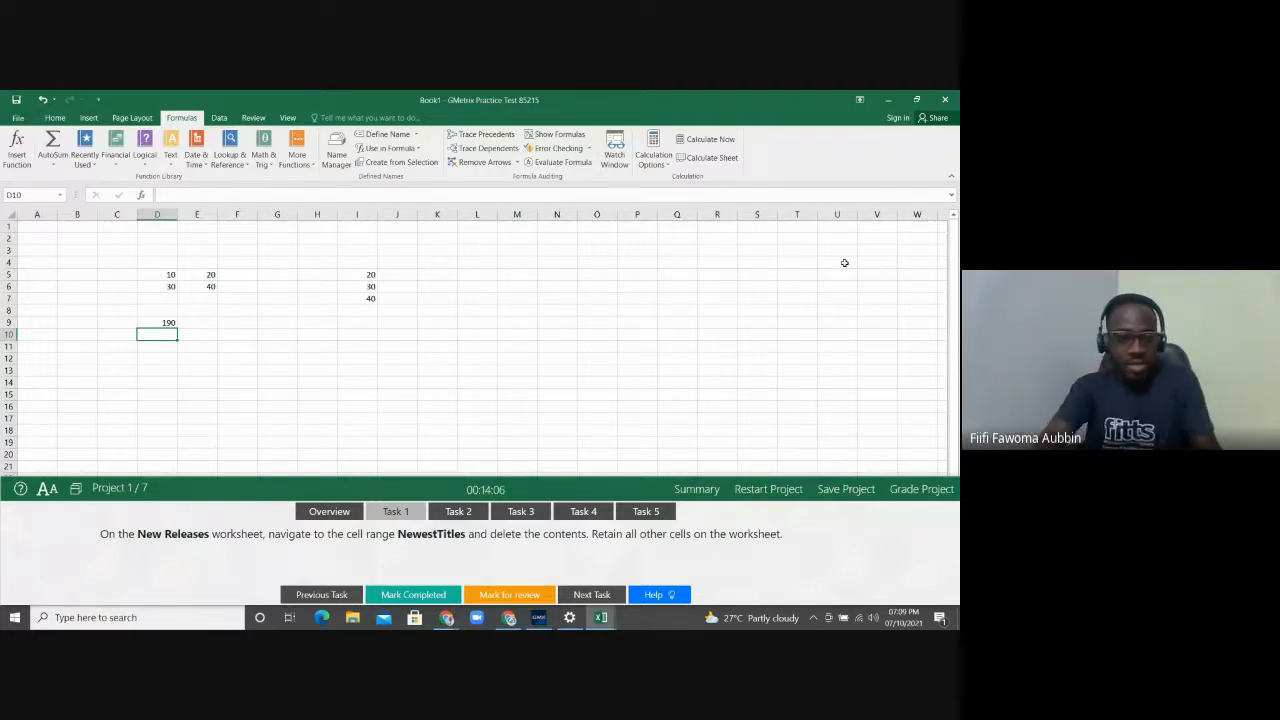
Step: Close the Book1 demonstration workbook and show the New Releases worksheet of the GameStore workbook
left_click(949, 101)
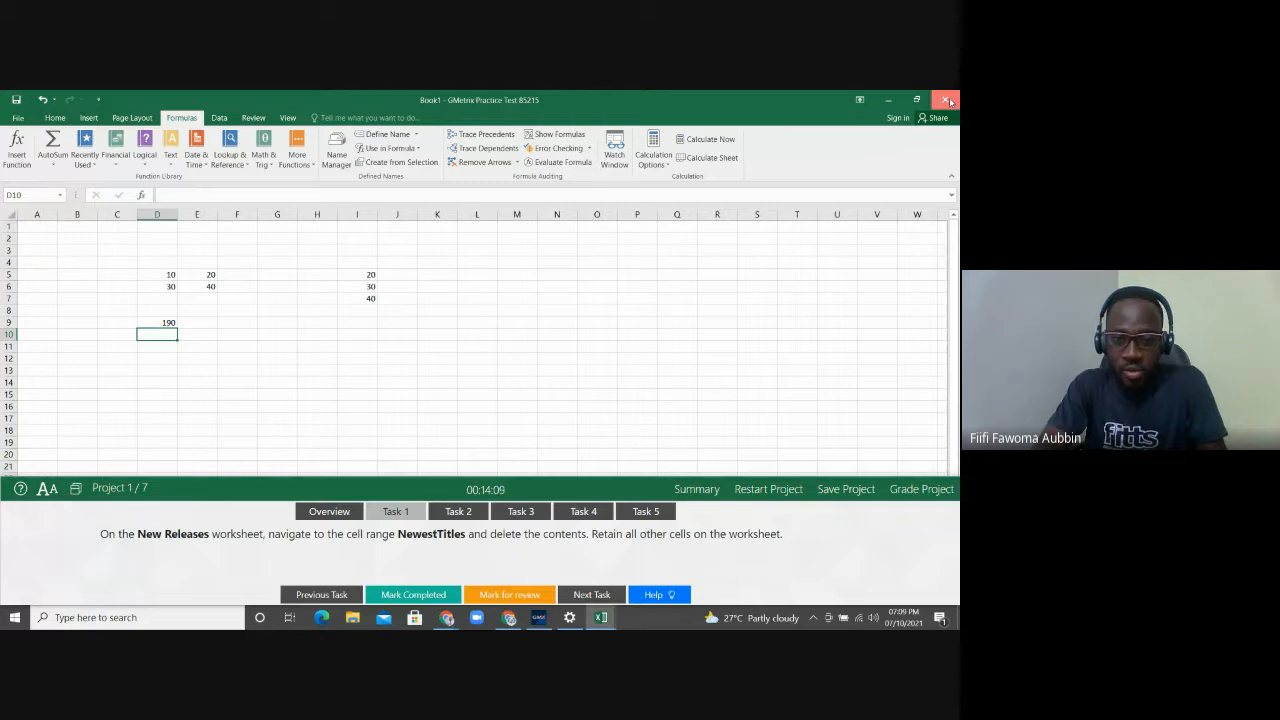
left_click(347, 394)
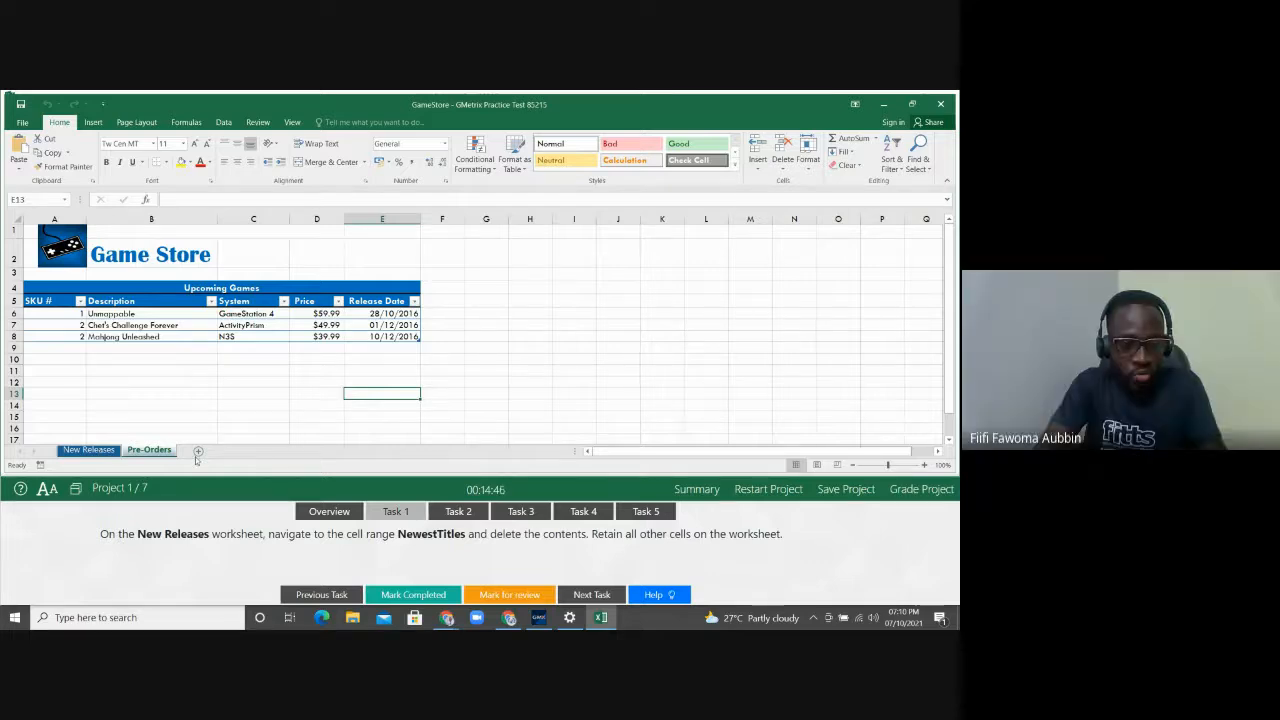
left_click(92, 451)
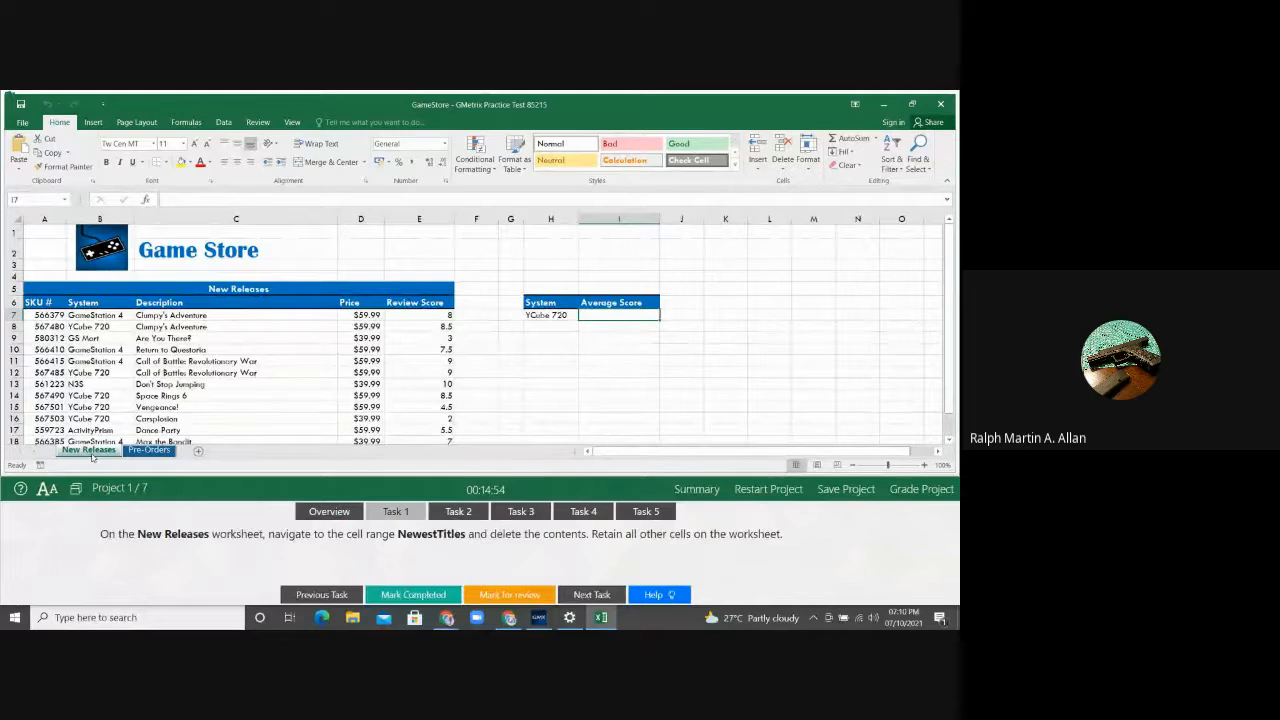
Step: Go to the named range NewestTitles on the New Releases worksheet and delete its contents
left_click(65, 201)
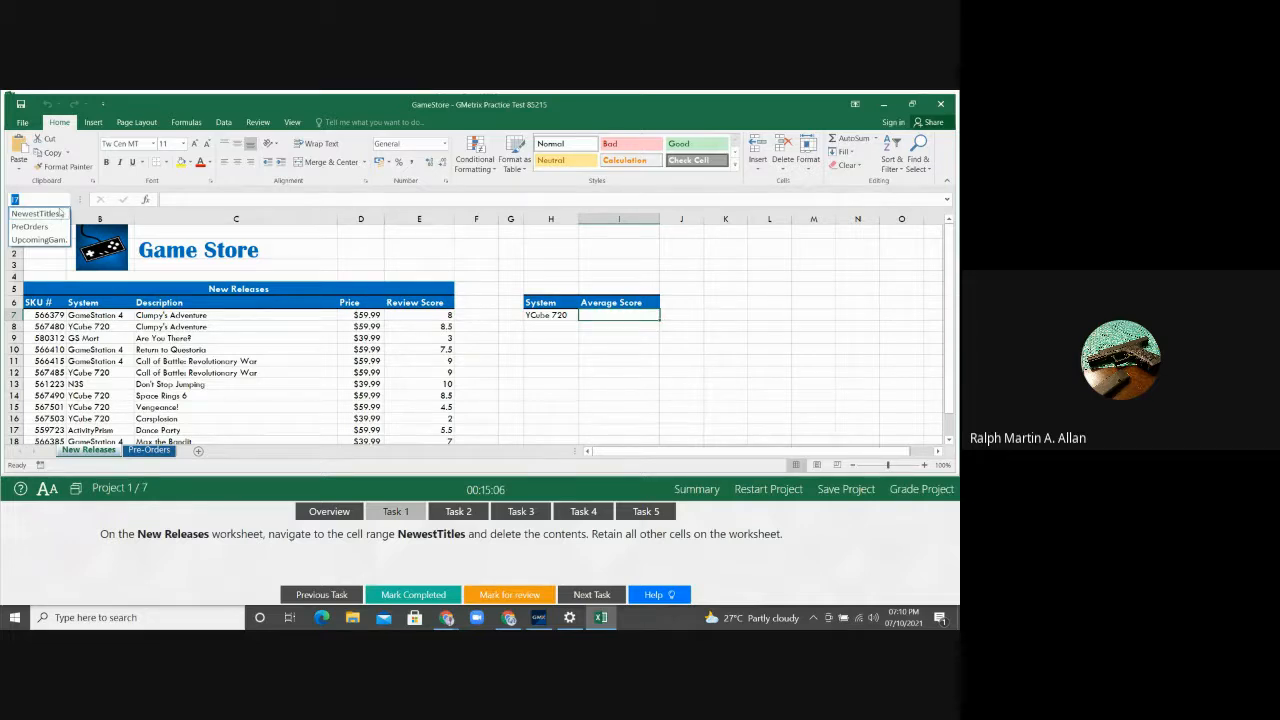
left_click(50, 213)
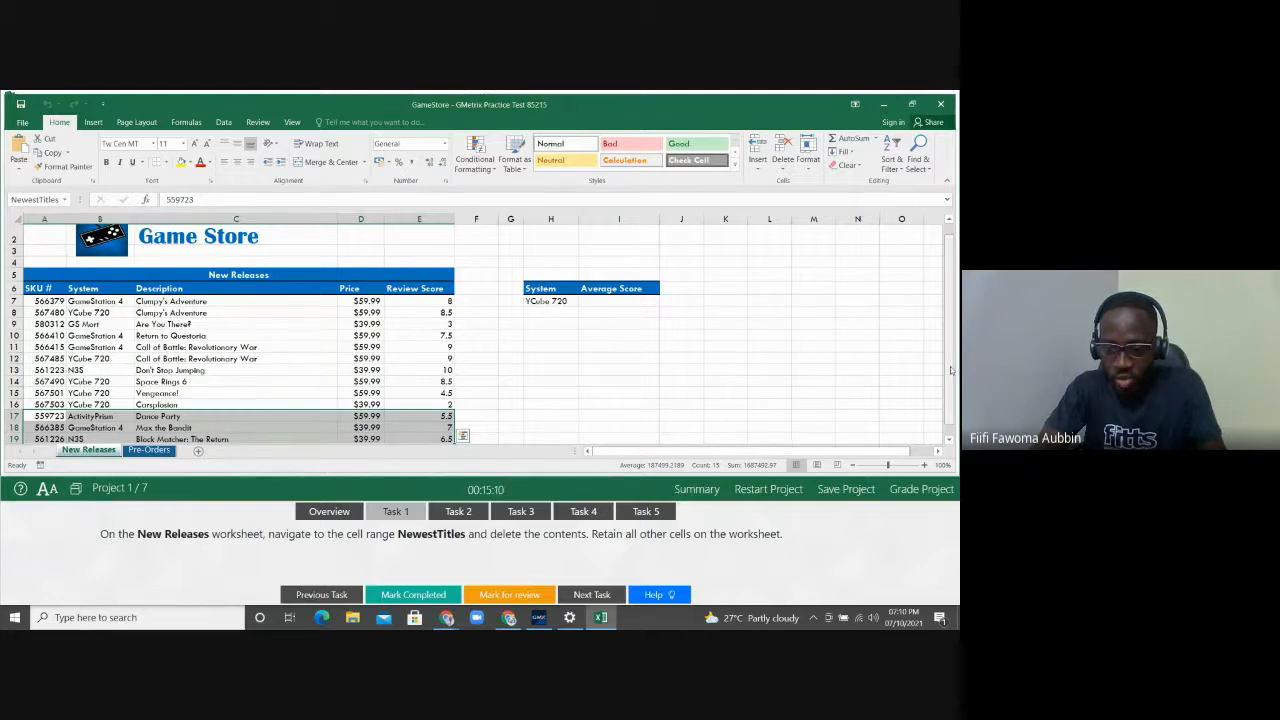
scroll(950, 393, "down", 1)
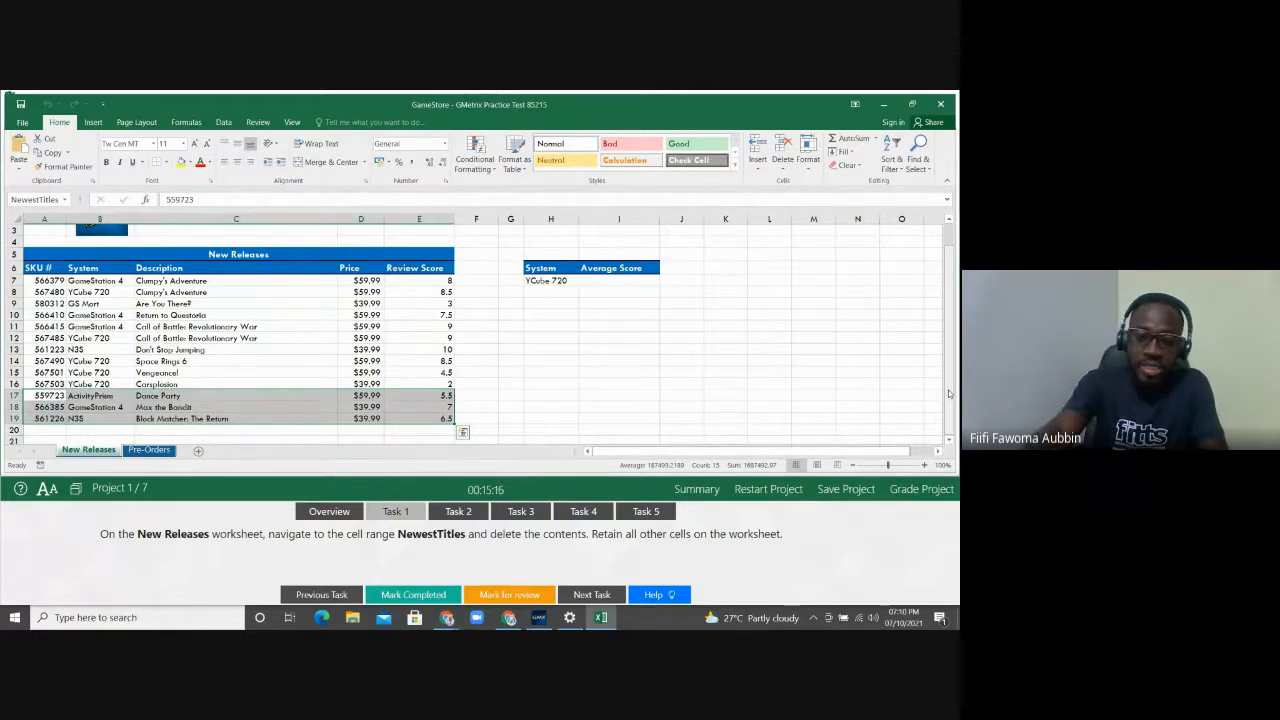
key("Delete")
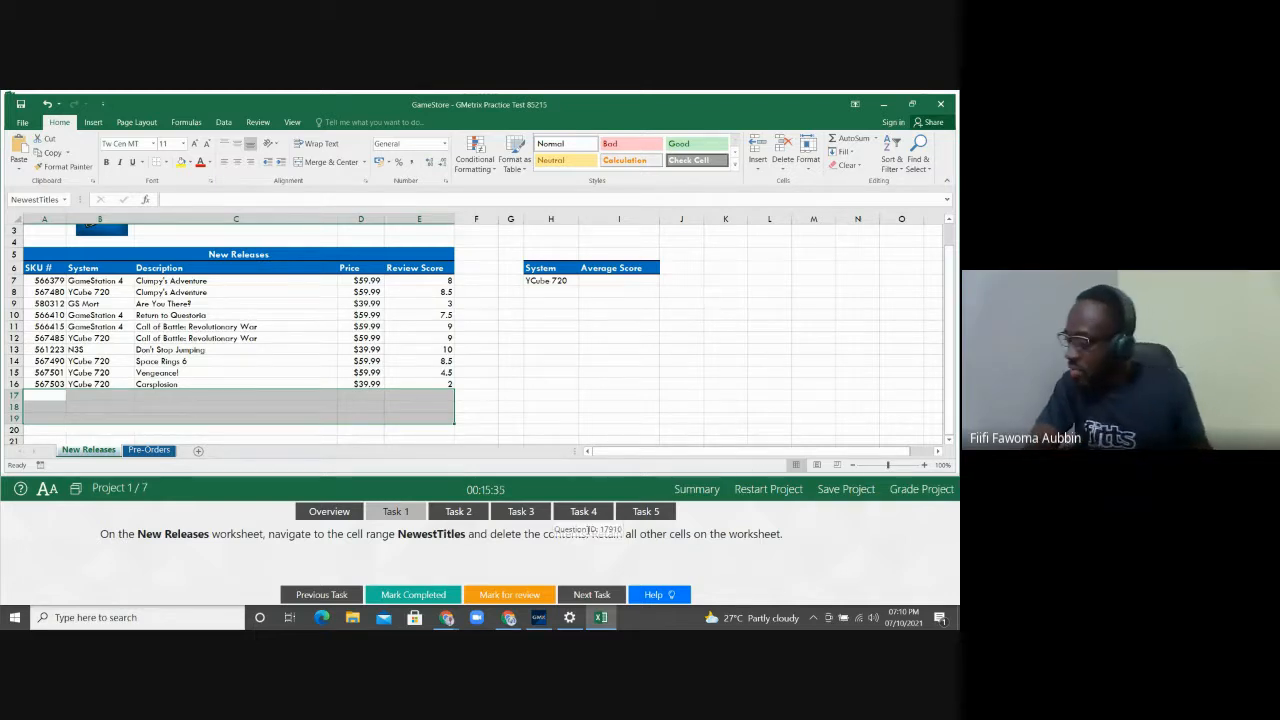
Step: Open Task 2 and set the height of row 2 on the New Releases worksheet to 34.5
left_click(477, 513)
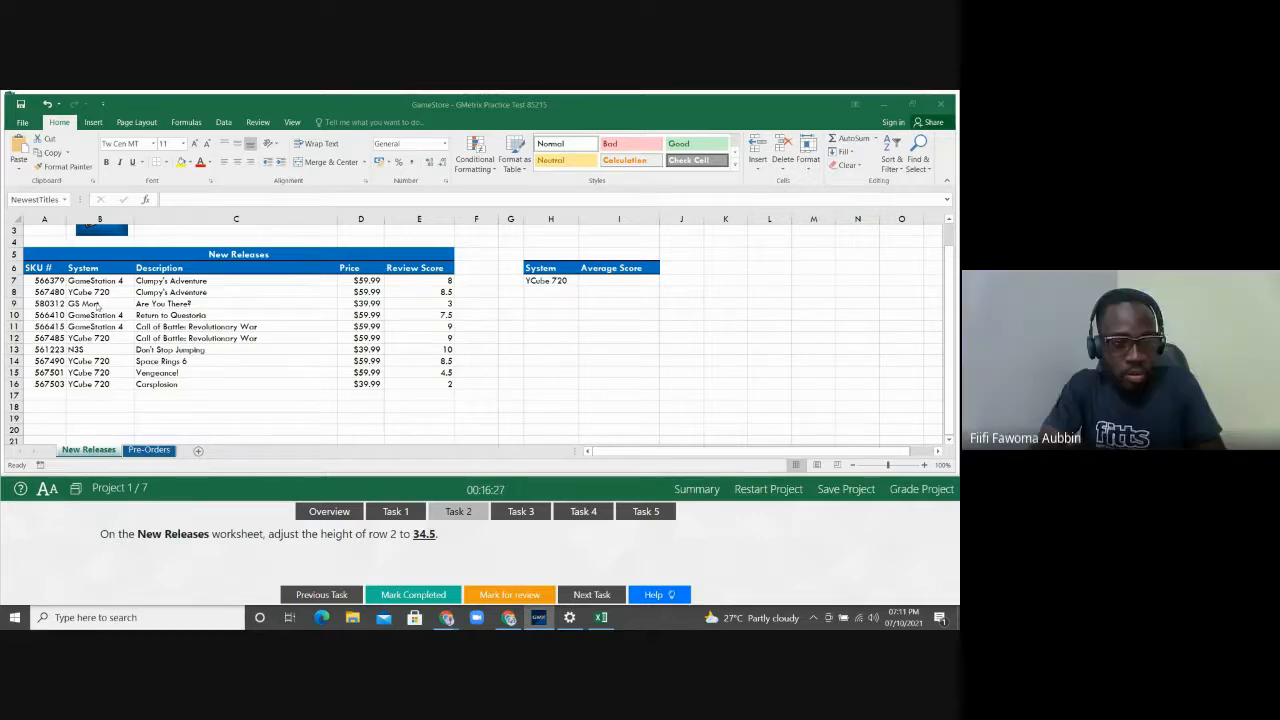
left_click(55, 291)
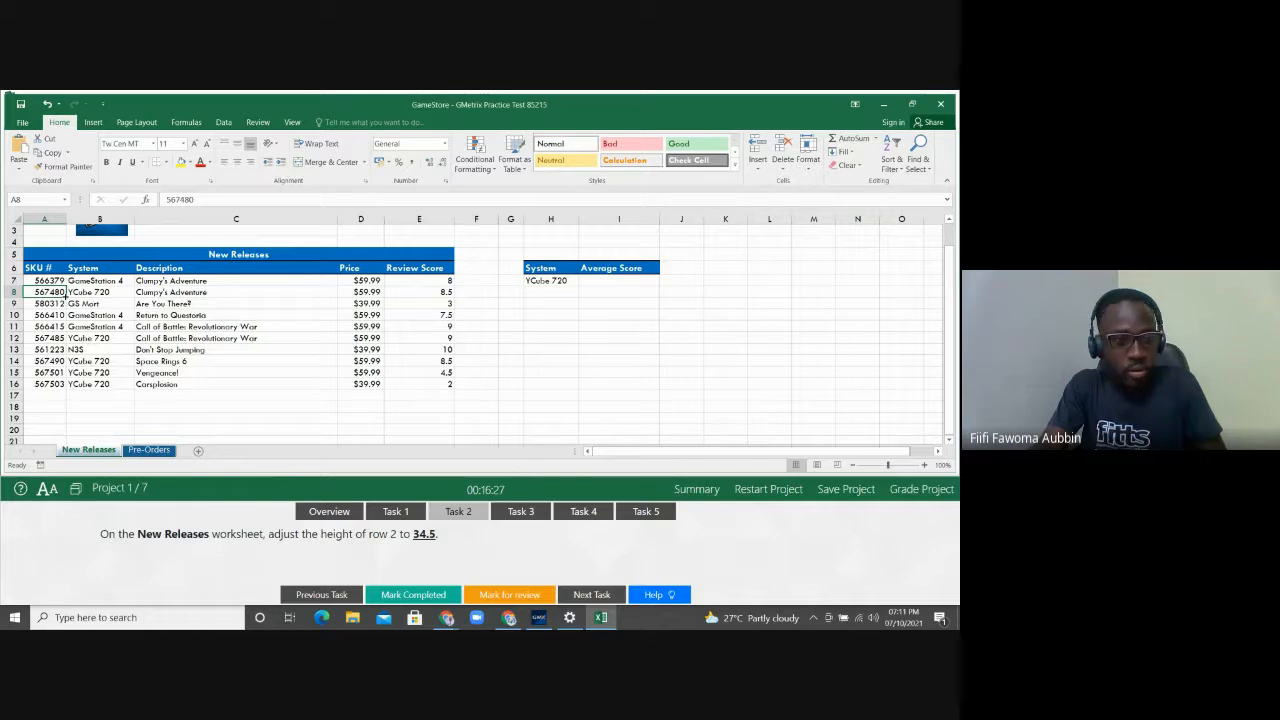
key("ctrl+Home")
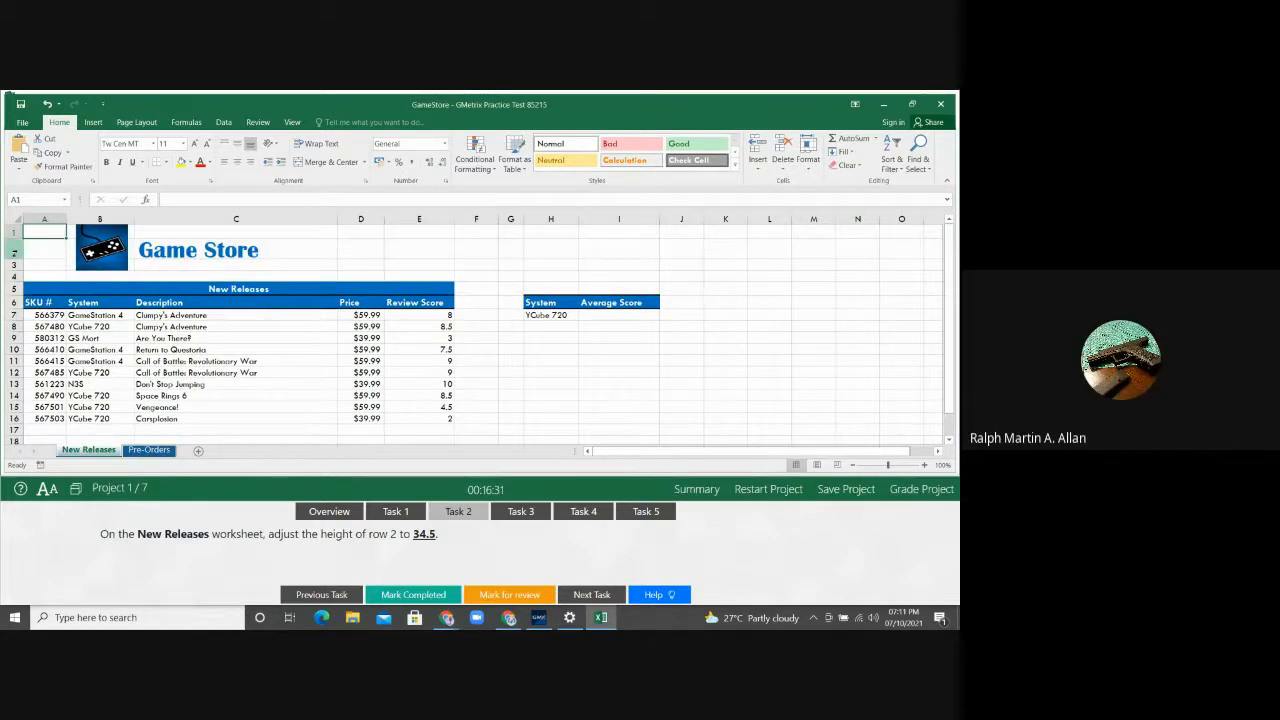
left_click(13, 250)
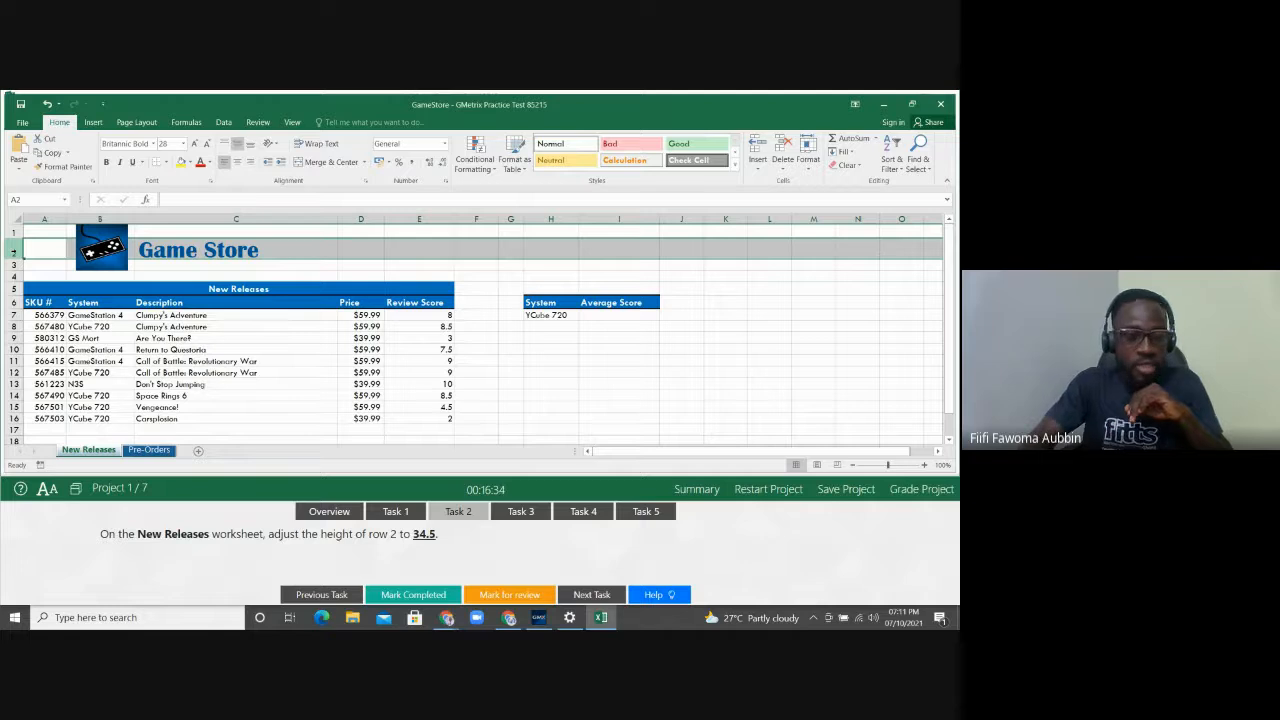
right_click(13, 250)
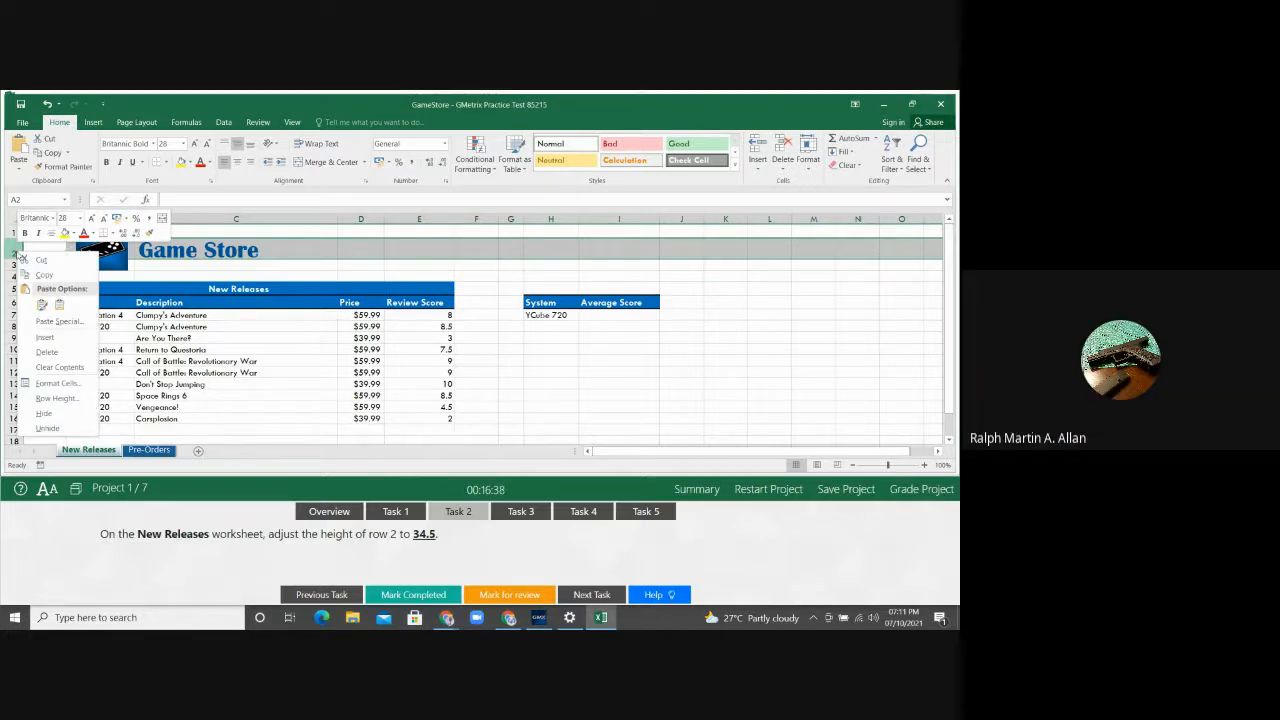
left_click(56, 398)
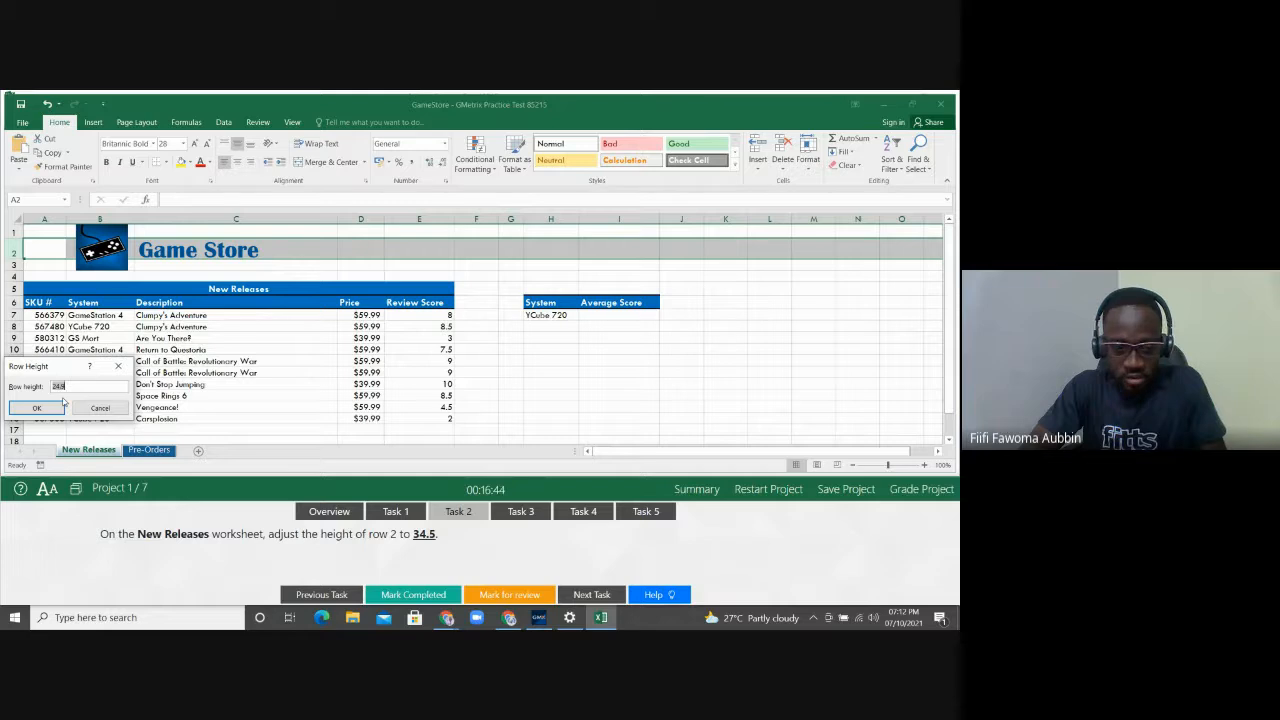
type("3")
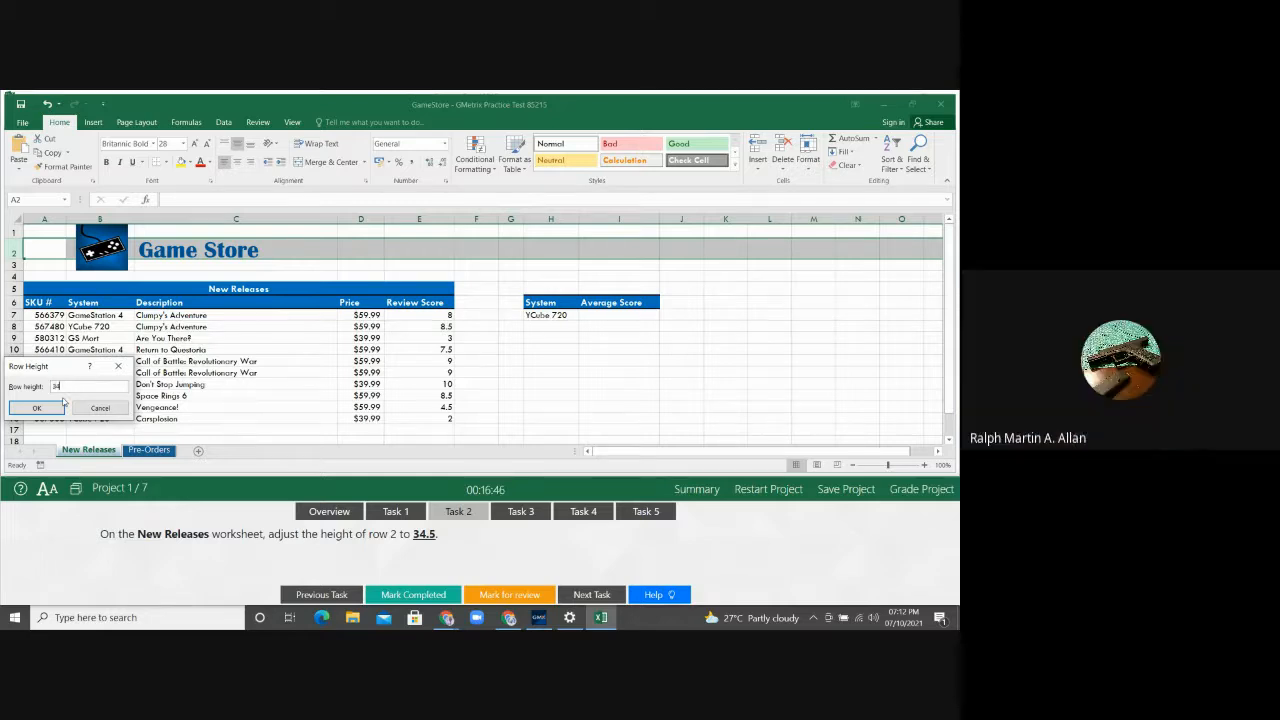
type("4")
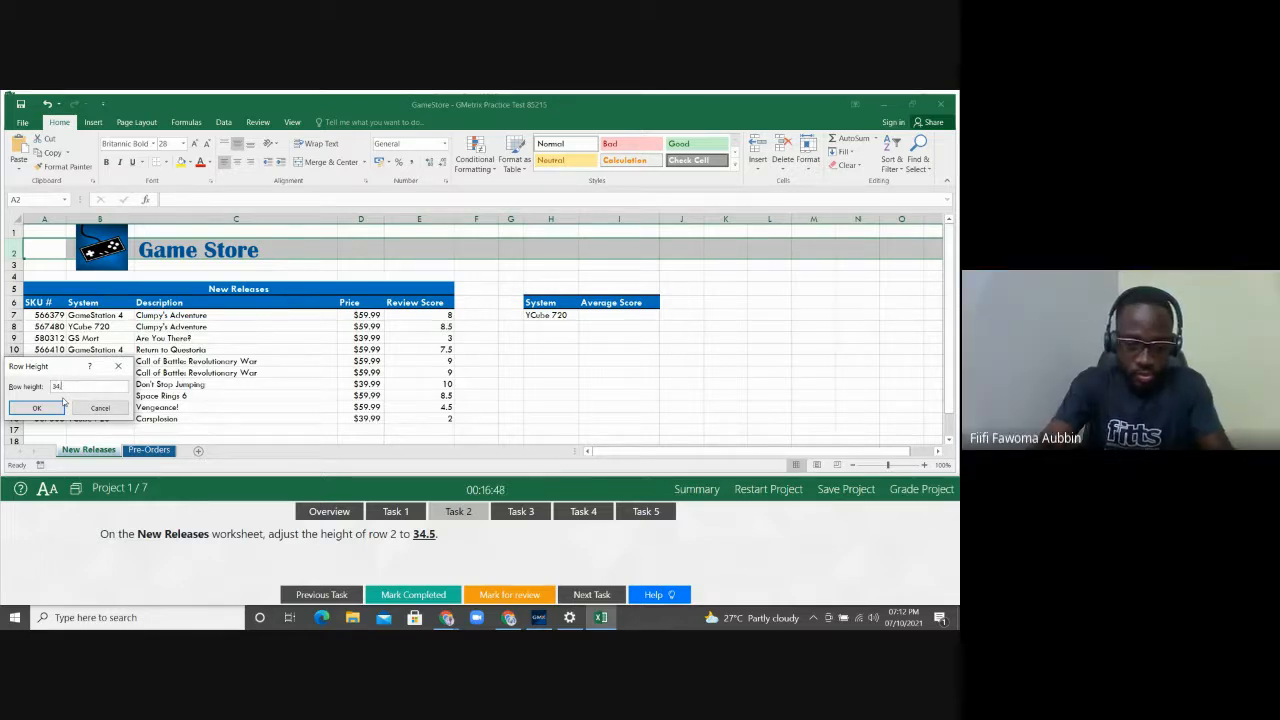
type(".5")
left_click(40, 407)
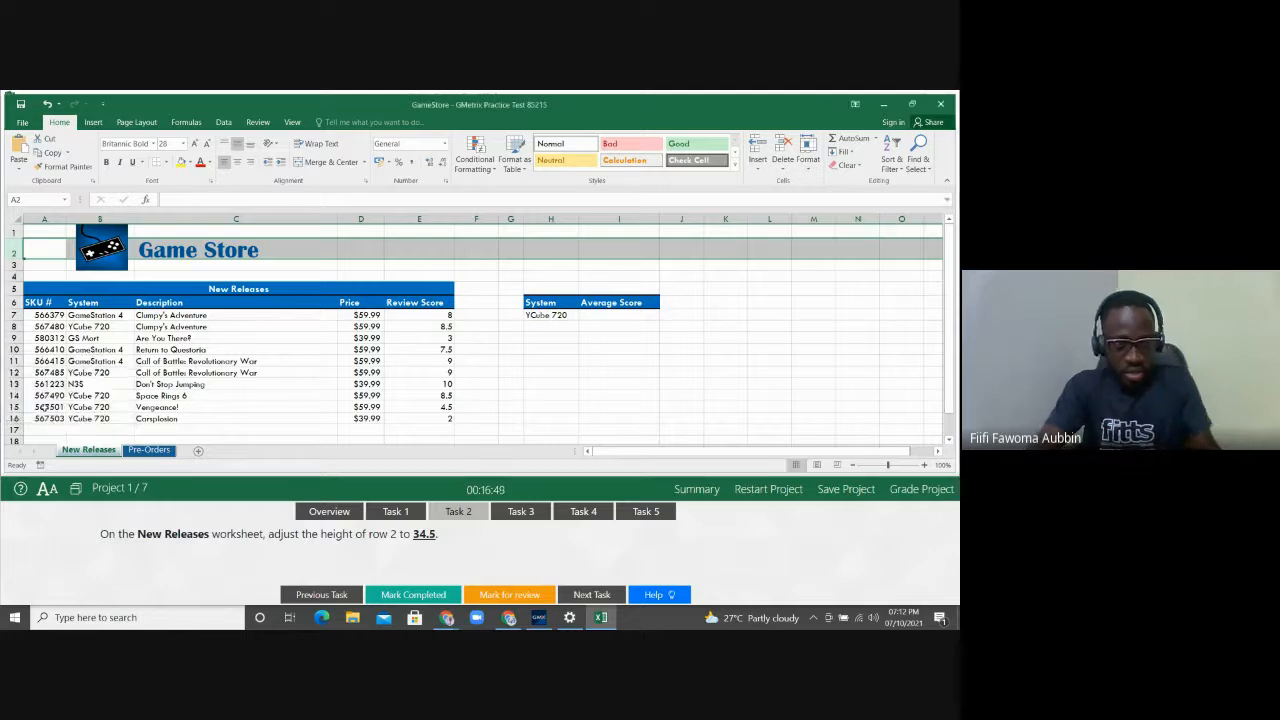
left_click(807, 165)
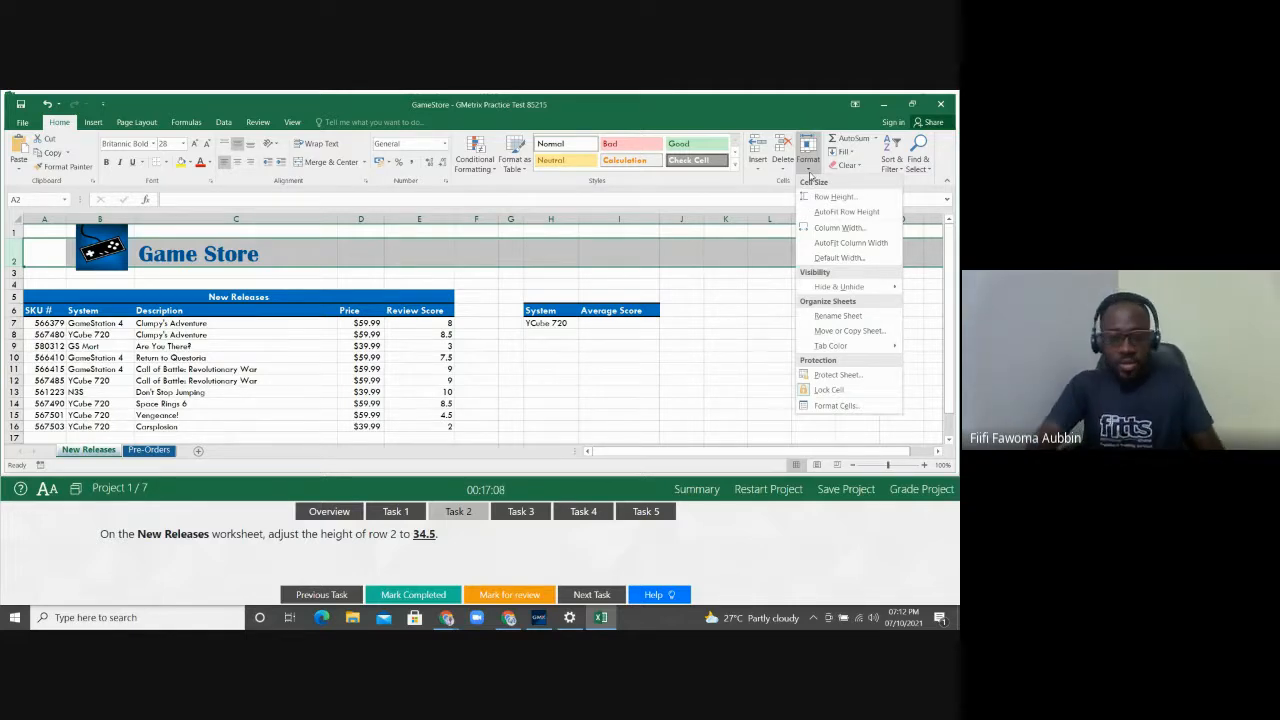
left_click(507, 434)
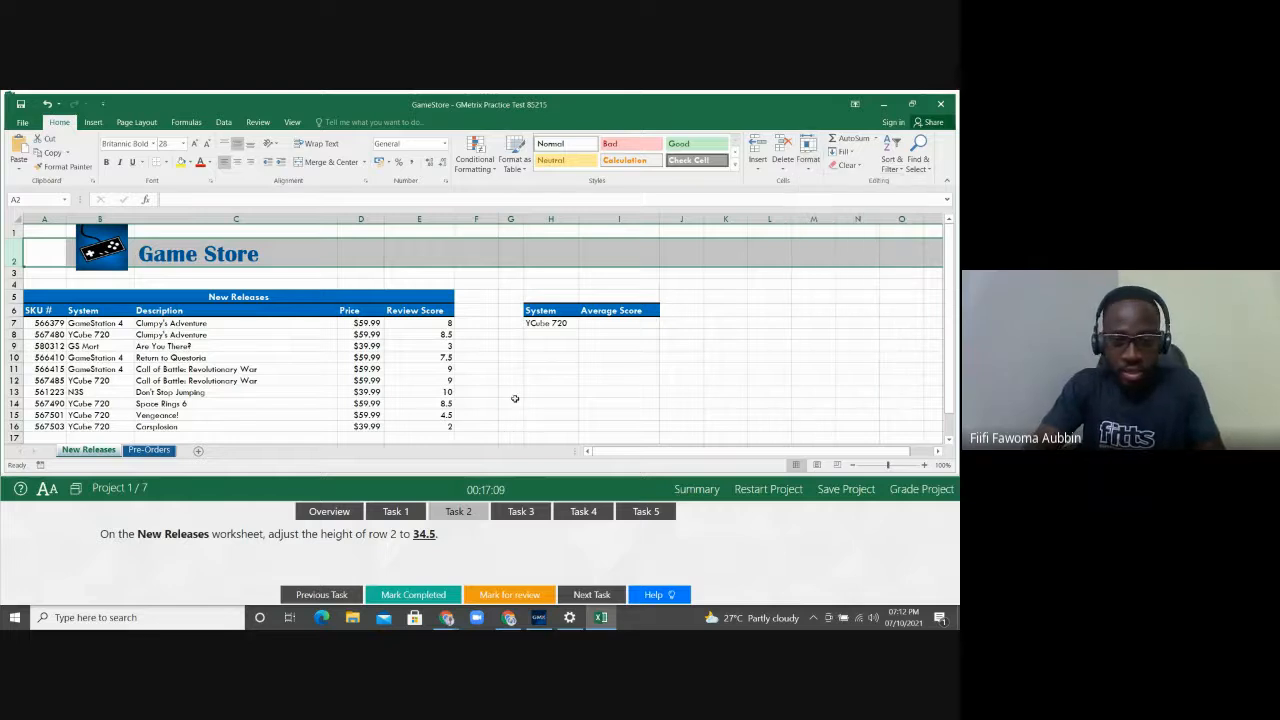
left_click(514, 399)
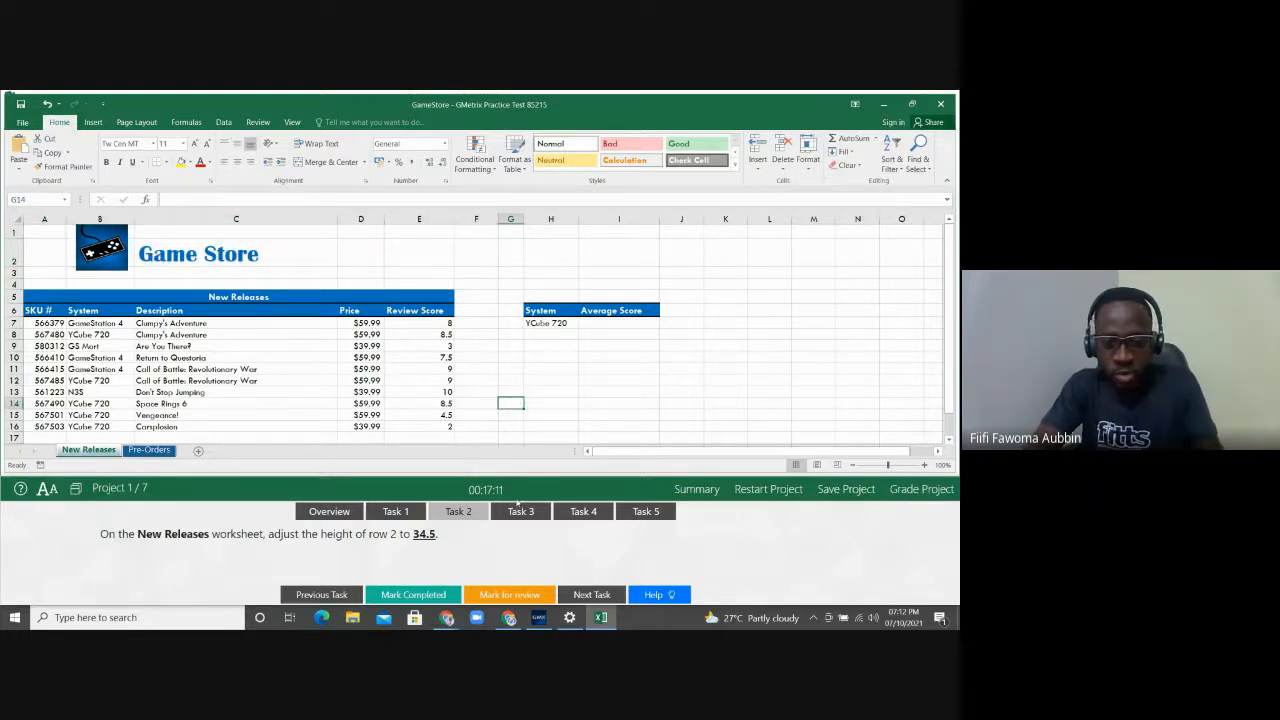
Step: Open Task 3 and examine target cell I7, the Review Score column and the YCube 720 entries under System
left_click(520, 524)
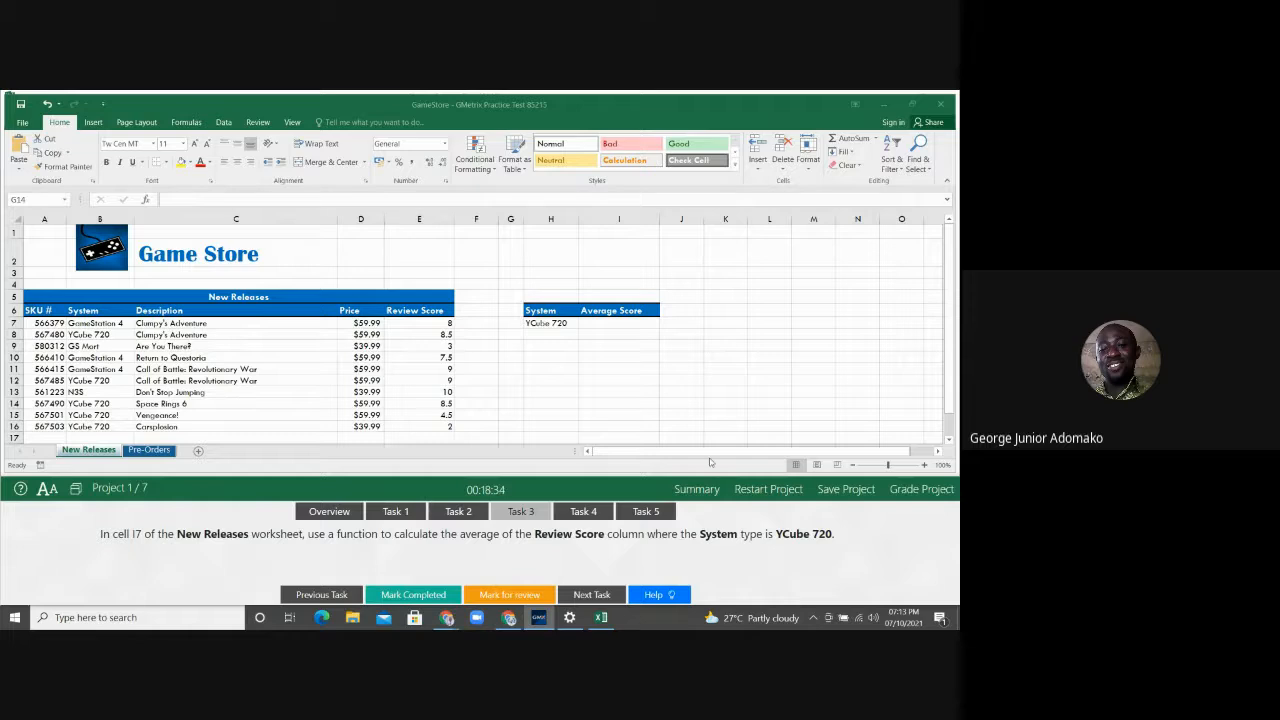
left_click(599, 321)
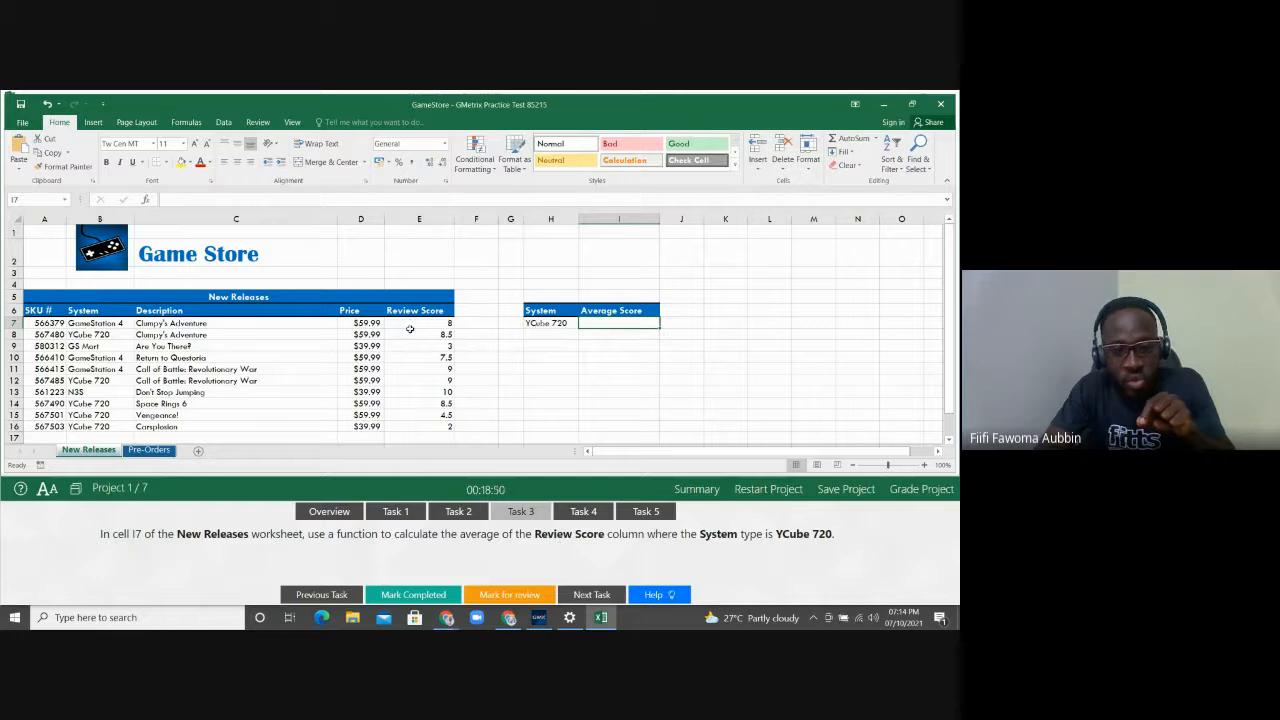
left_click(422, 218)
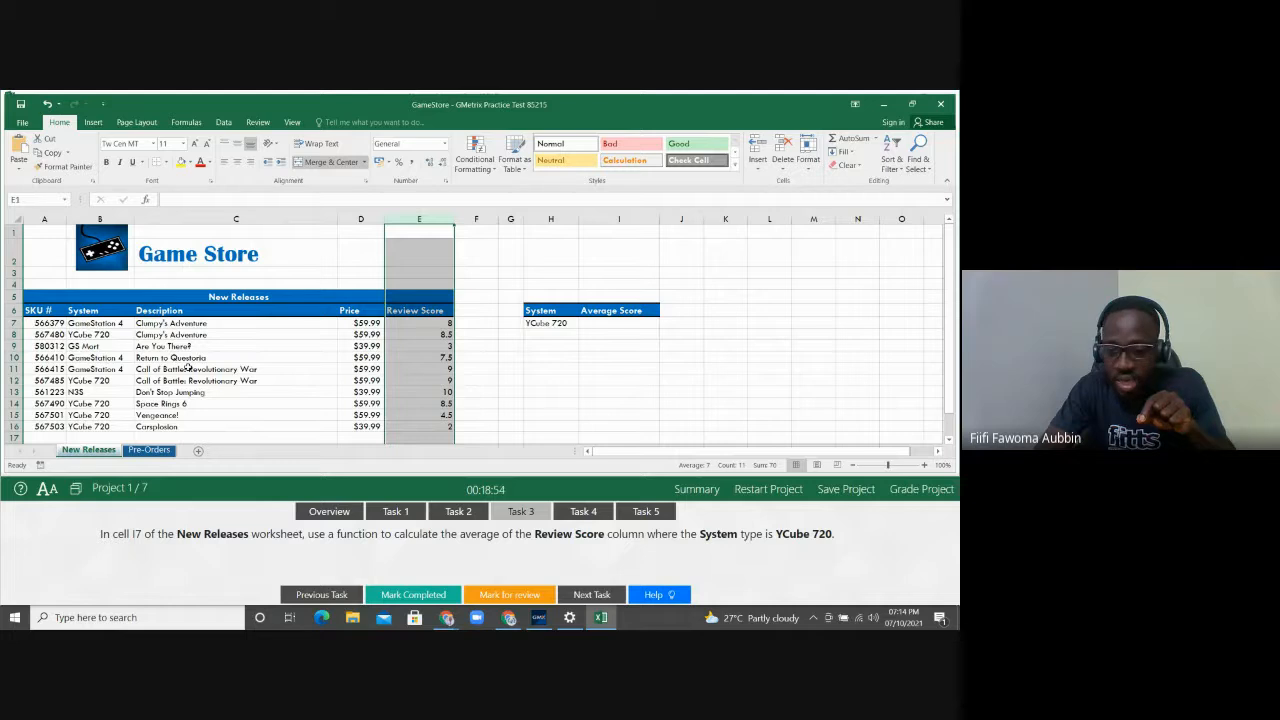
left_click(106, 380)
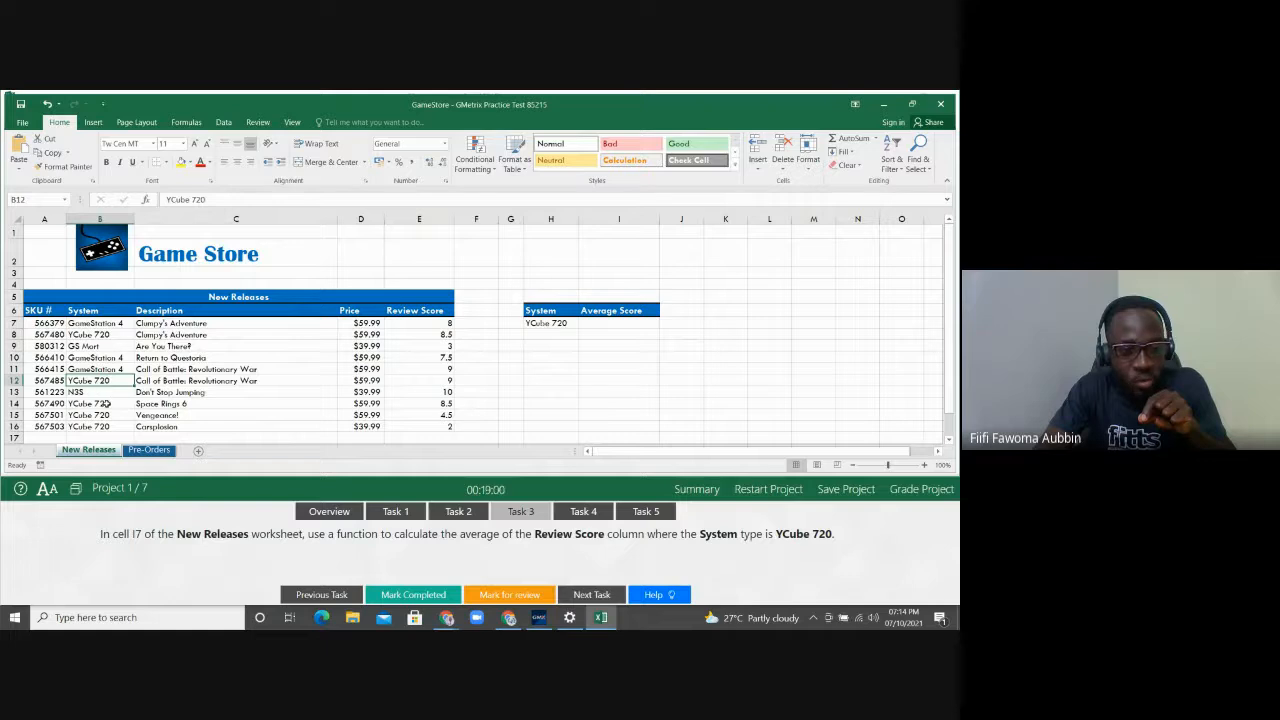
left_click(106, 404)
left_click(106, 415)
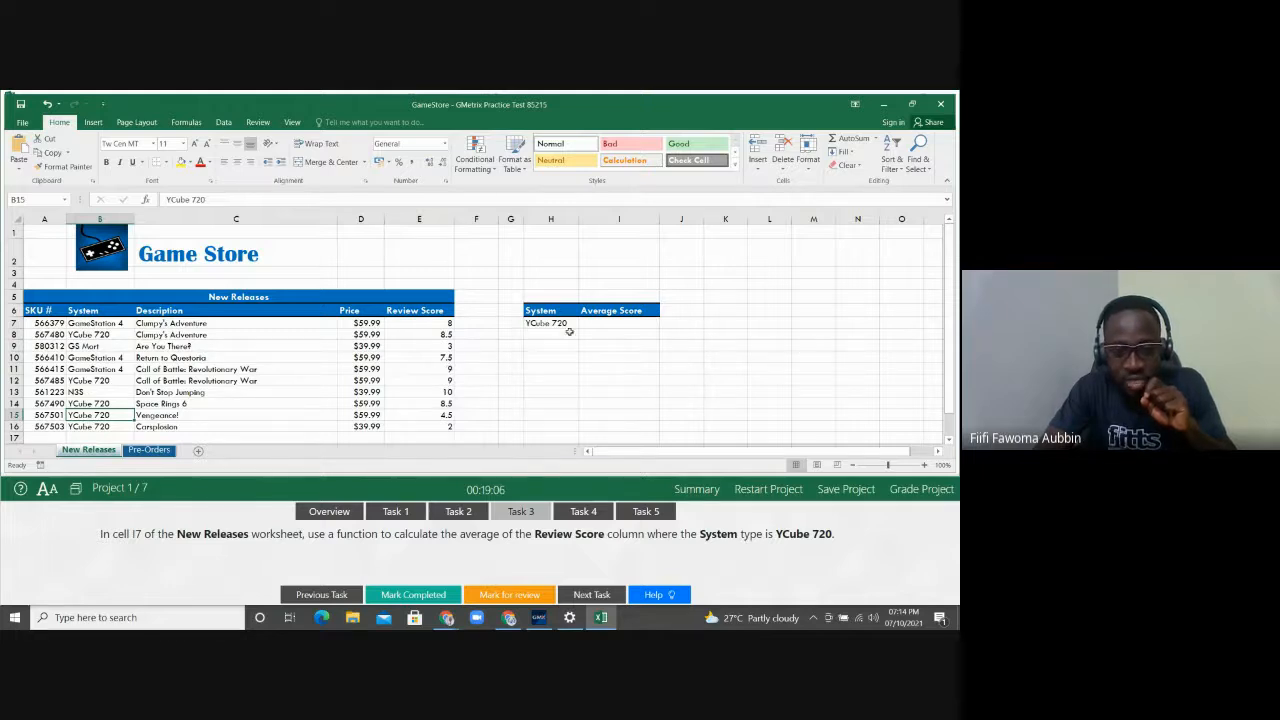
Step: Select the Review Score values in E7:E16 to examine the scores to average
left_click(432, 322)
left_click(432, 322)
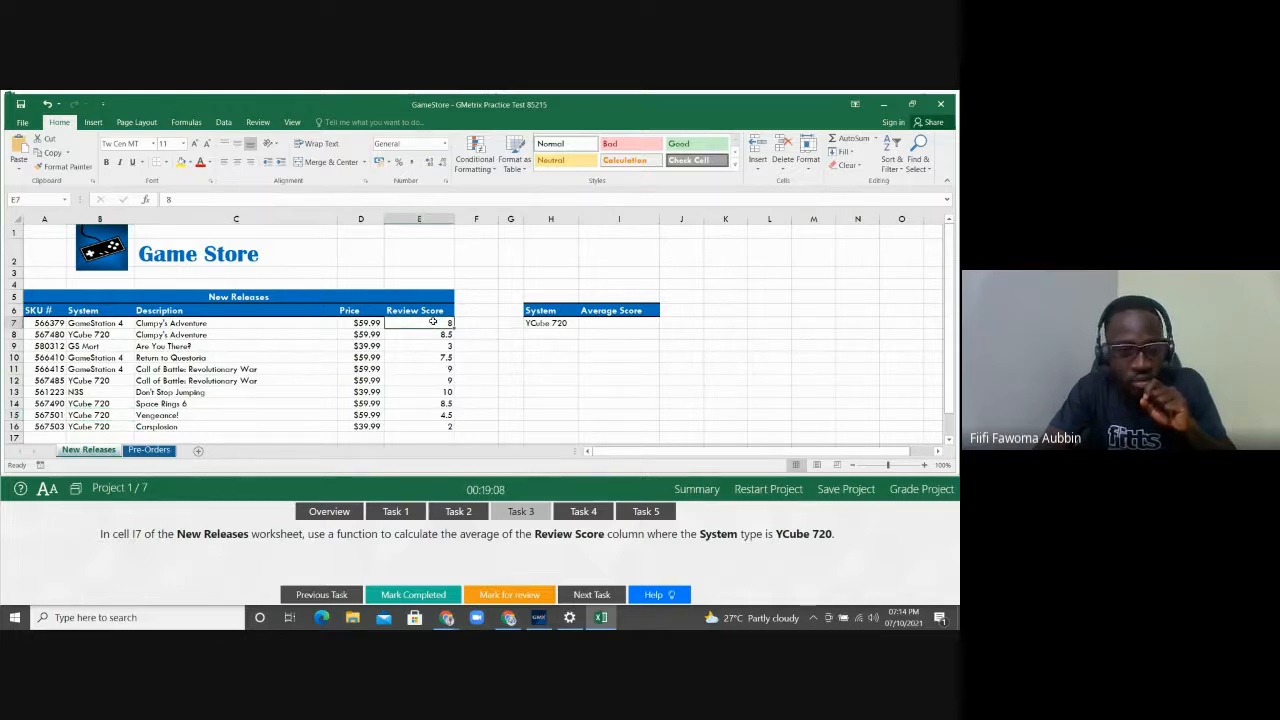
left_click_drag(432, 322, 435, 432)
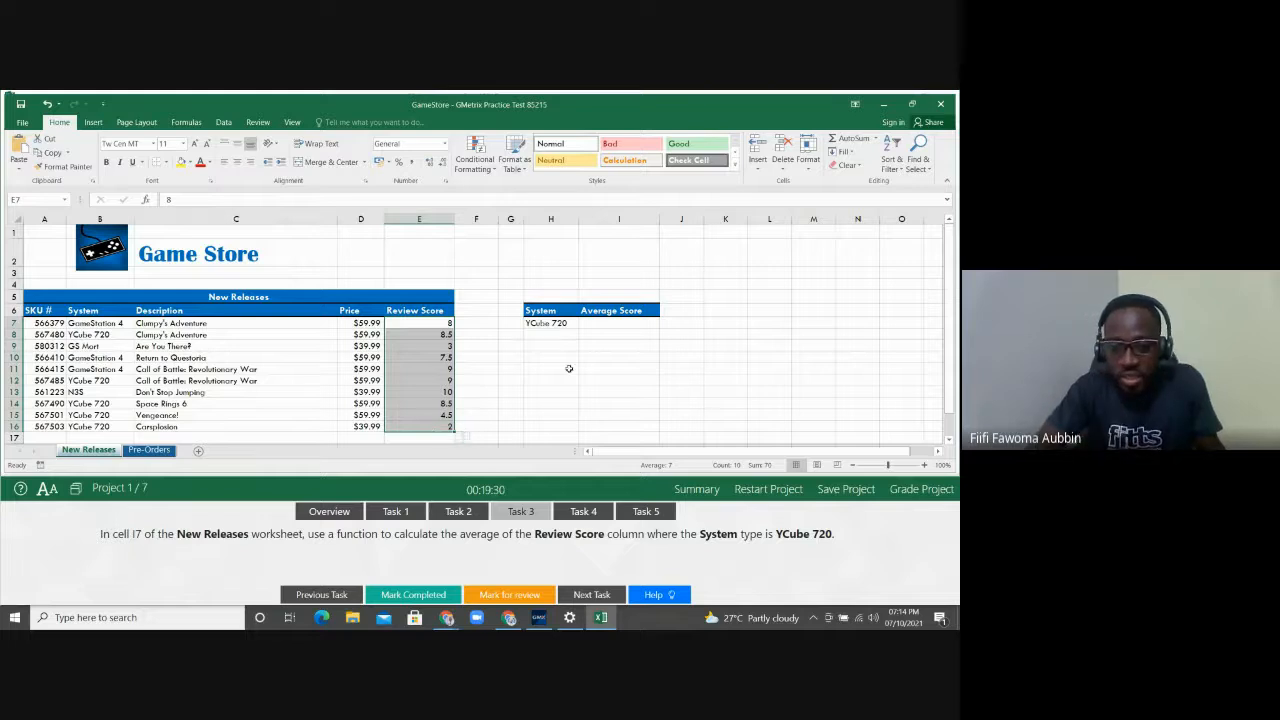
left_click(643, 320)
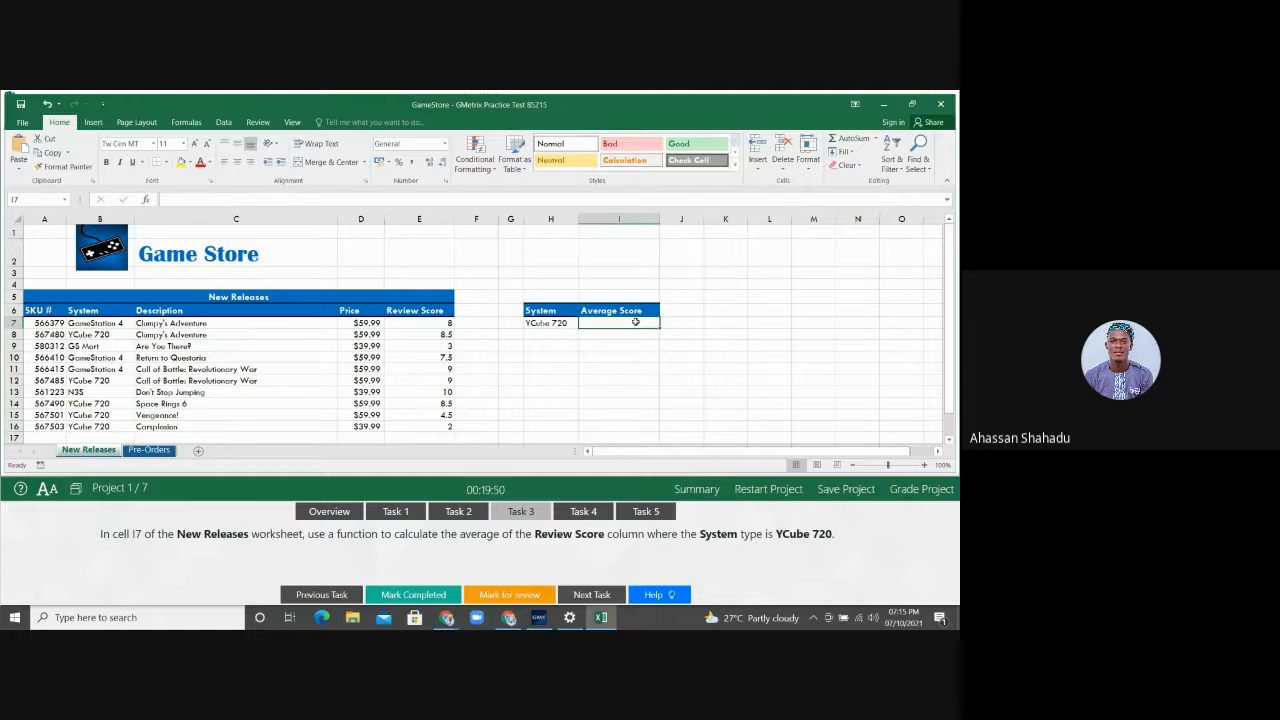
left_click(186, 121)
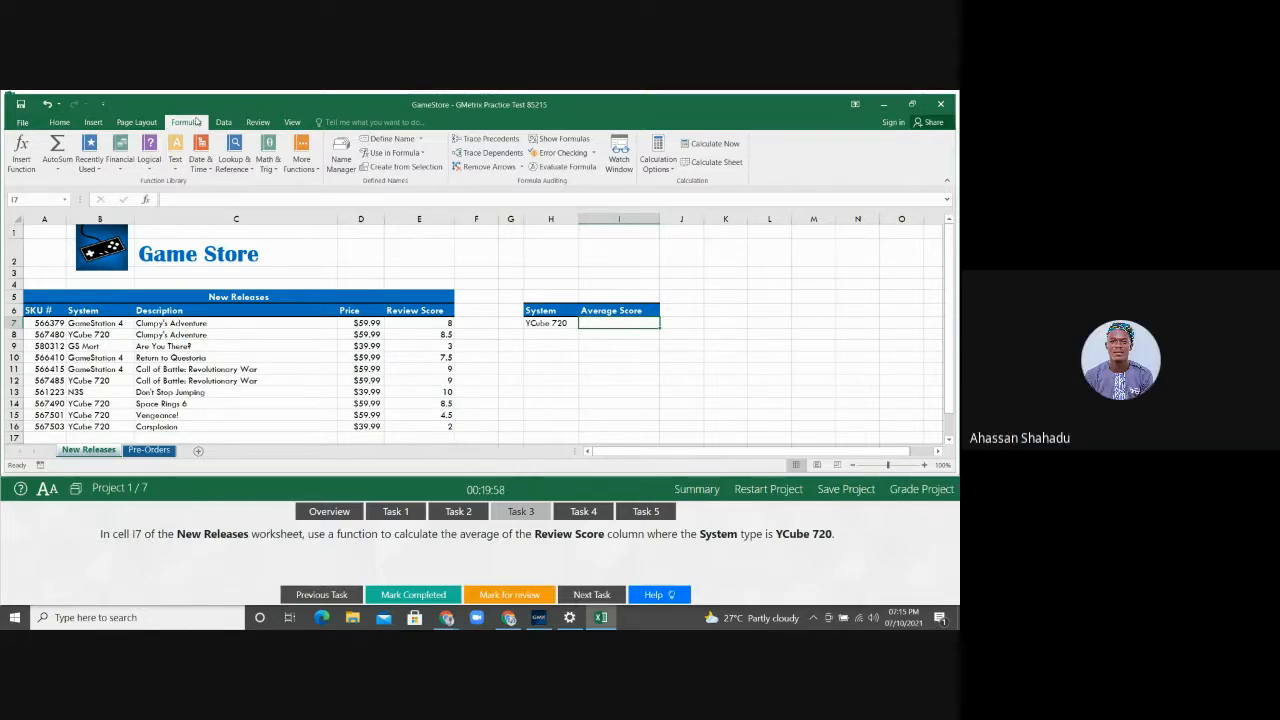
left_click(22, 158)
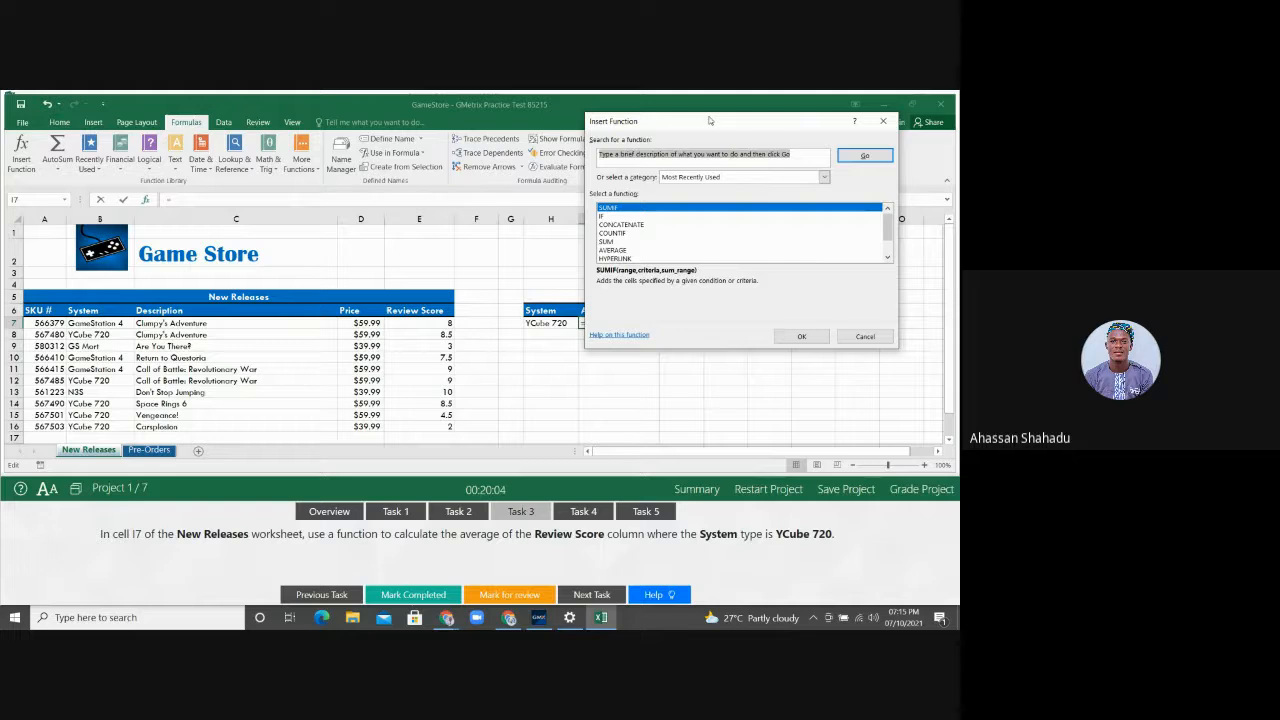
left_click_drag(708, 120, 732, 120)
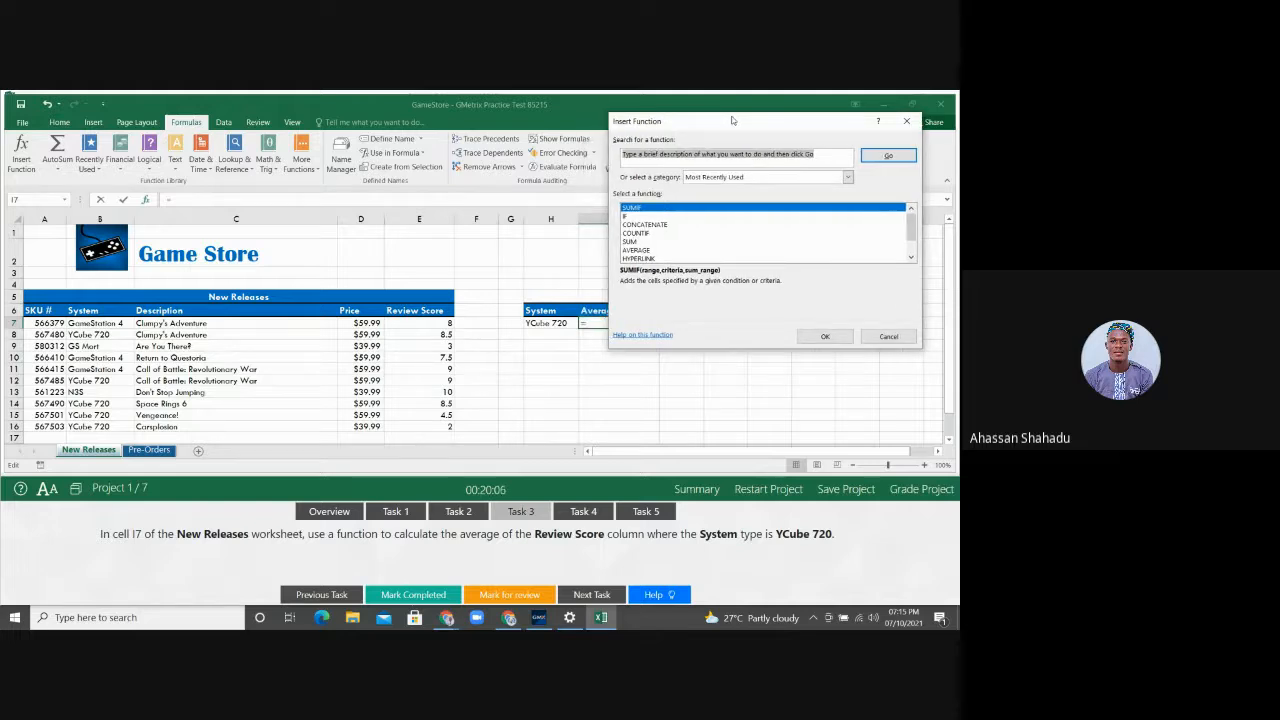
type("averageif")
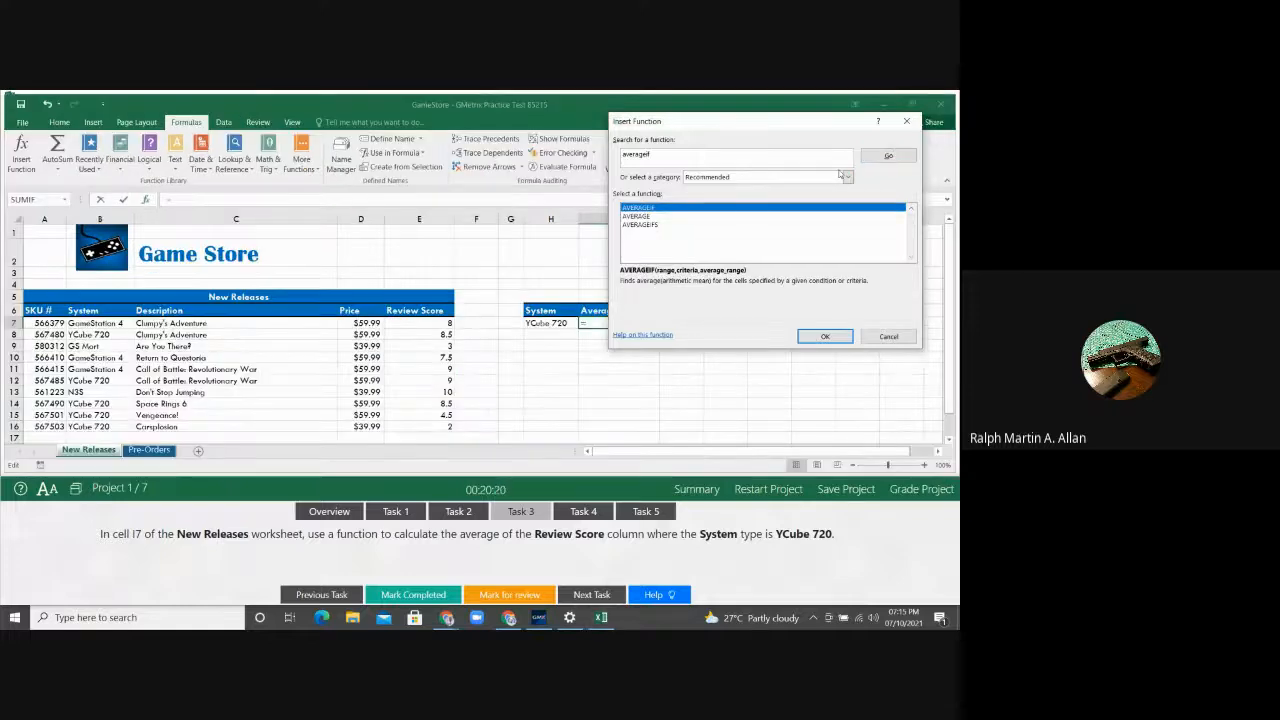
left_click(890, 337)
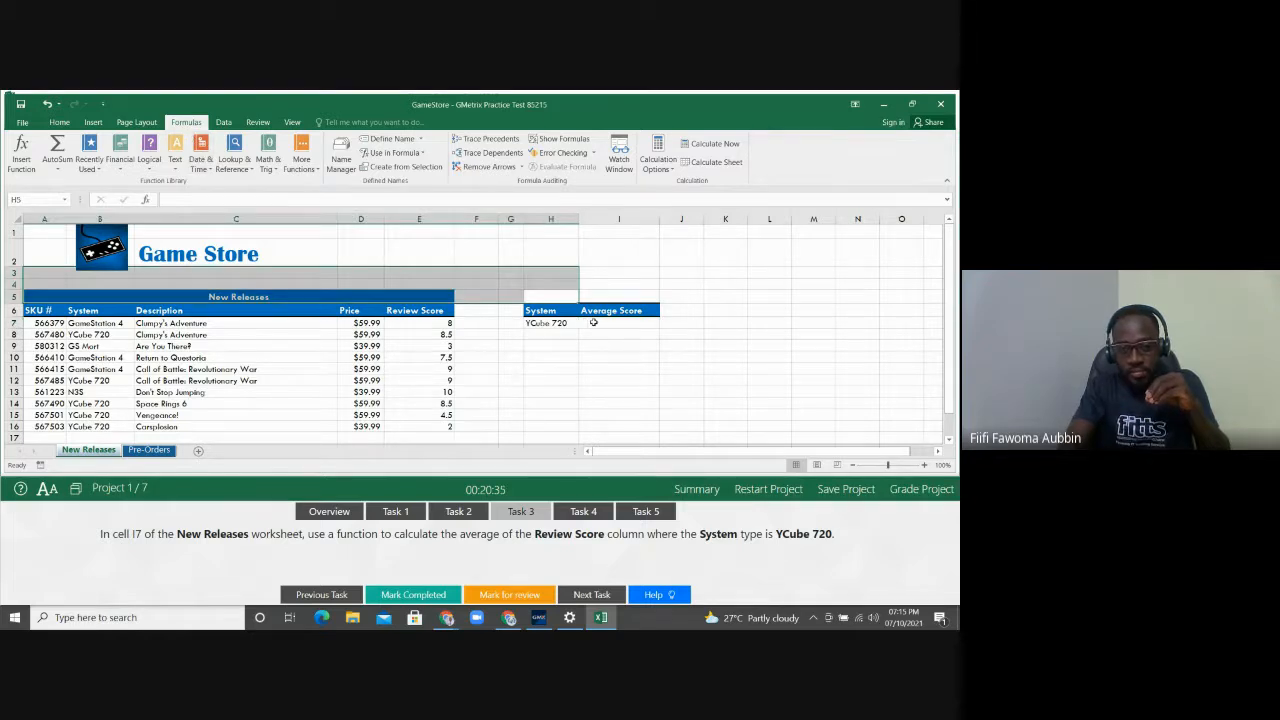
Step: Search for the averageif function and insert AVERAGEIF into cell I7 of the New Releases worksheet
left_click(18, 157)
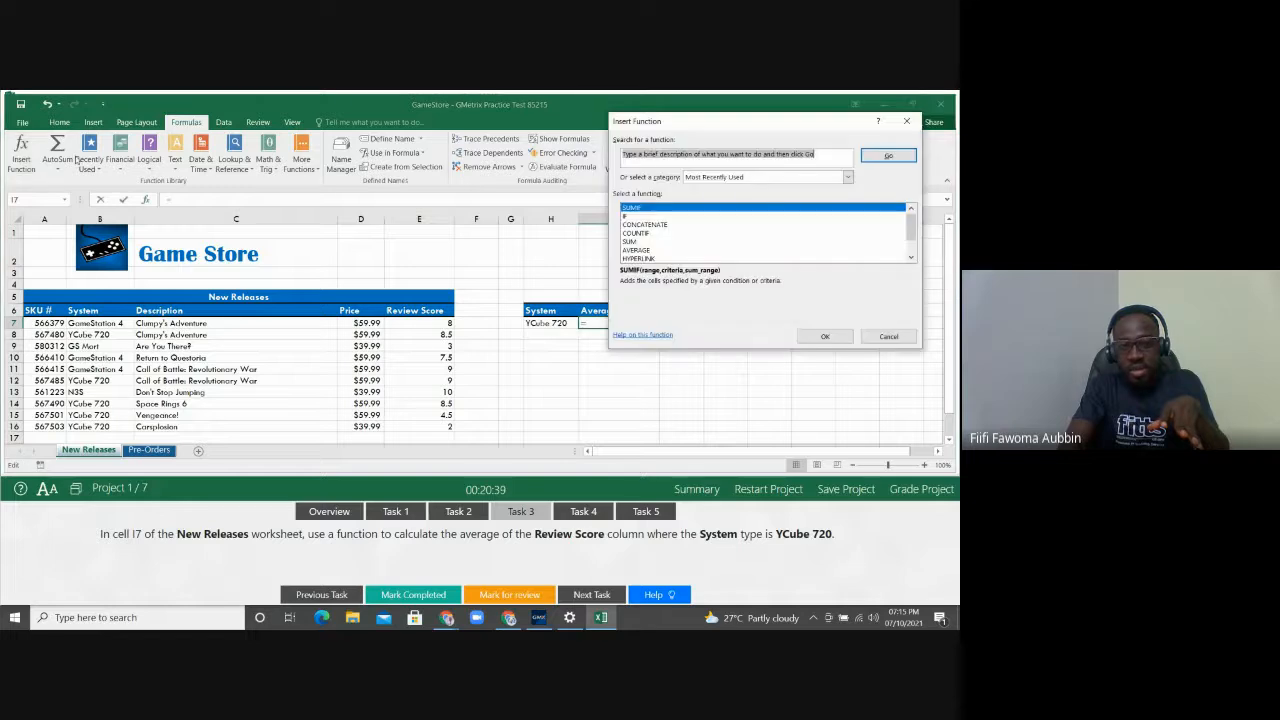
left_click(823, 156)
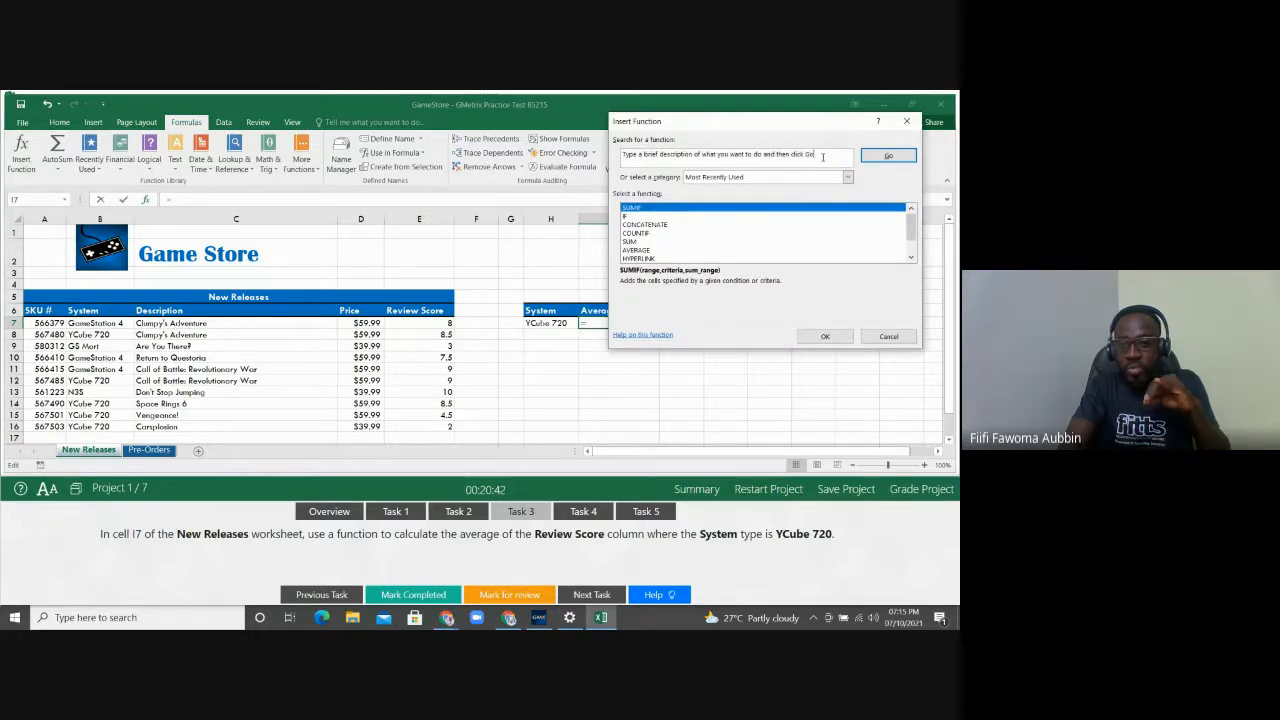
left_click_drag(823, 157, 463, 130)
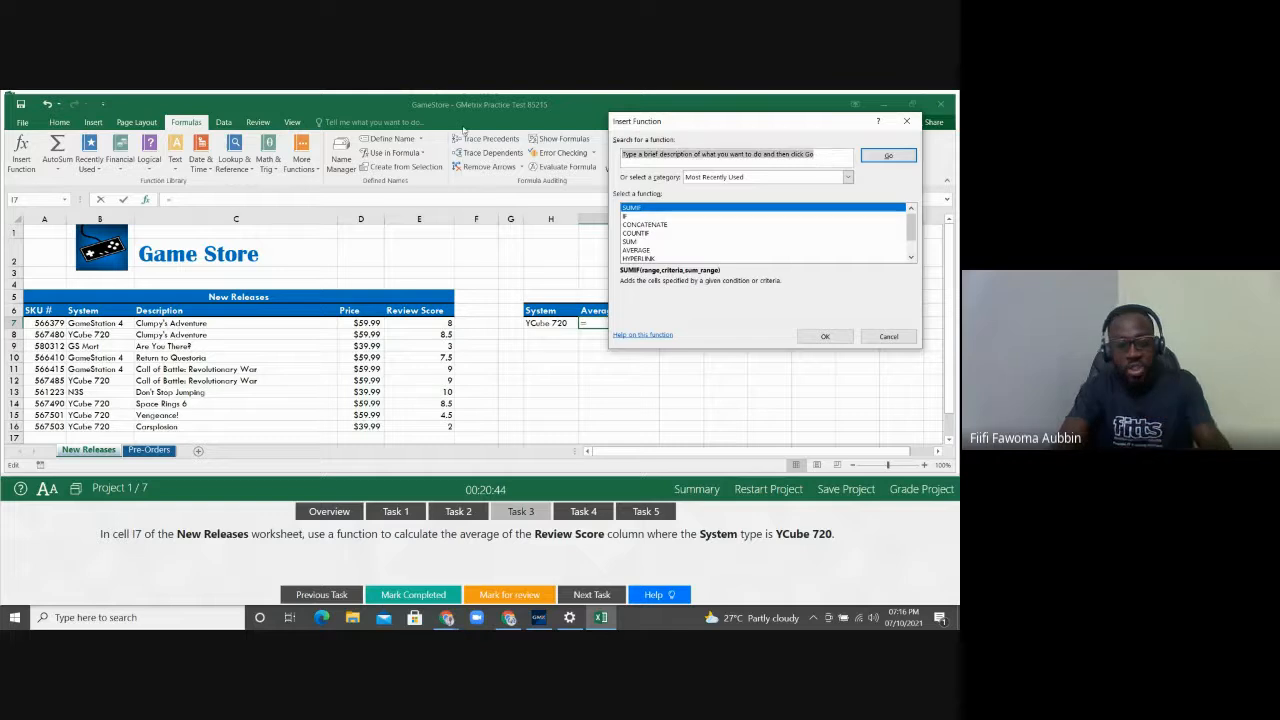
type("aver")
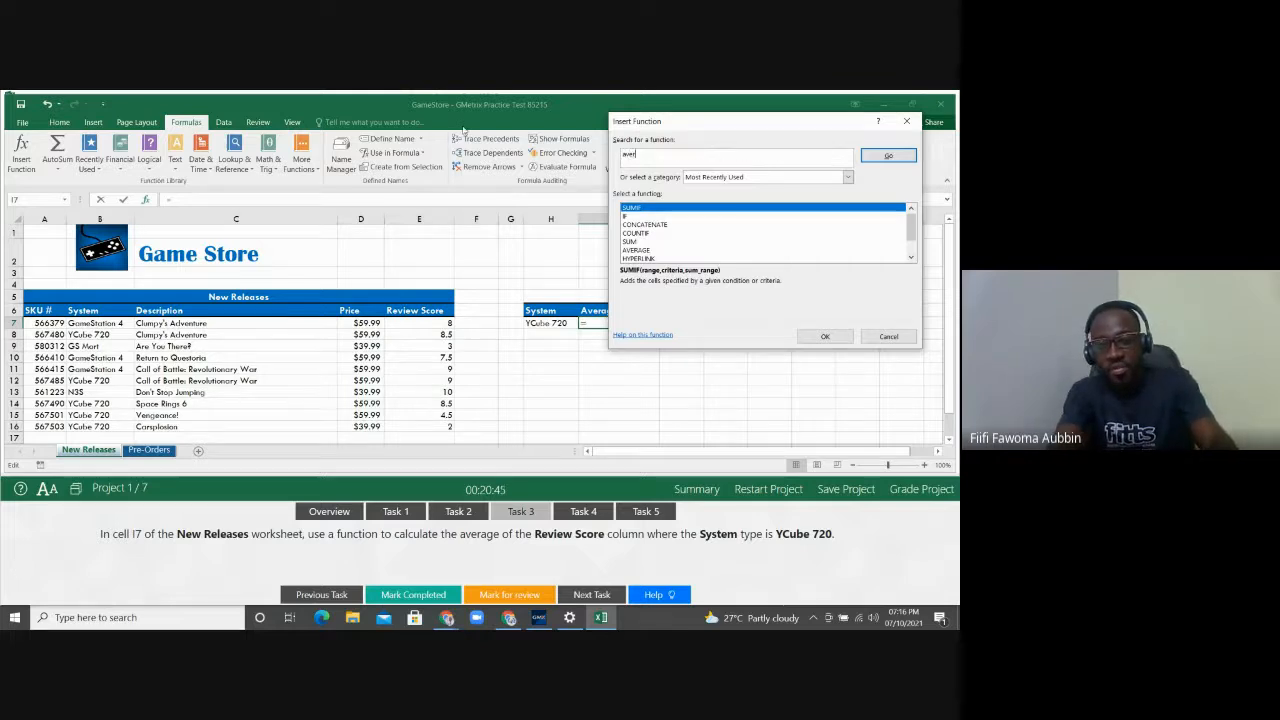
type("ageif")
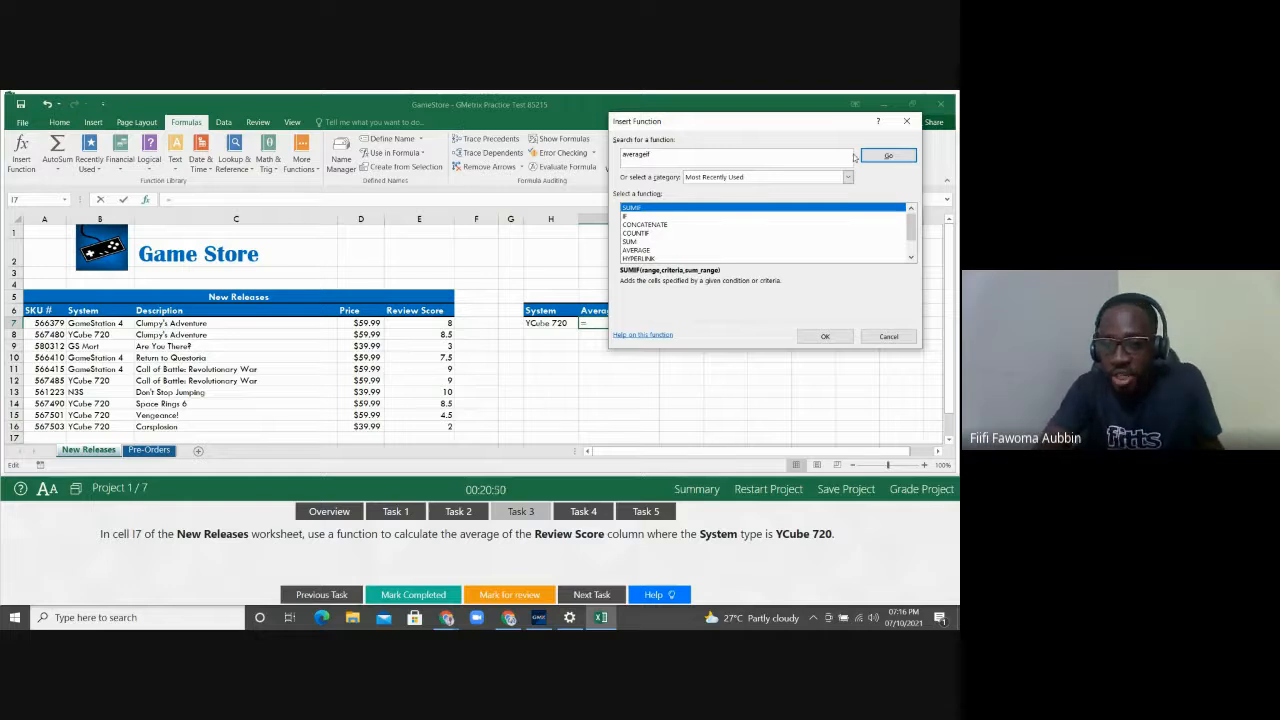
left_click(900, 158)
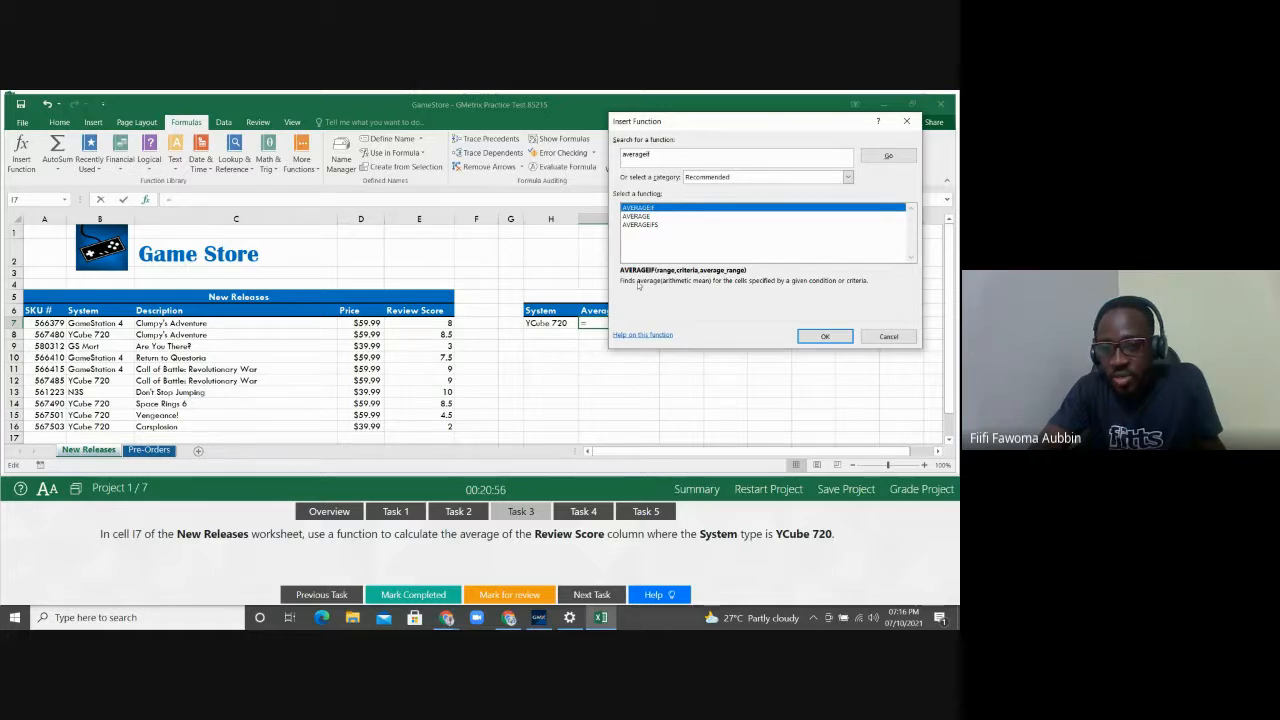
left_click_drag(750, 121, 695, 115)
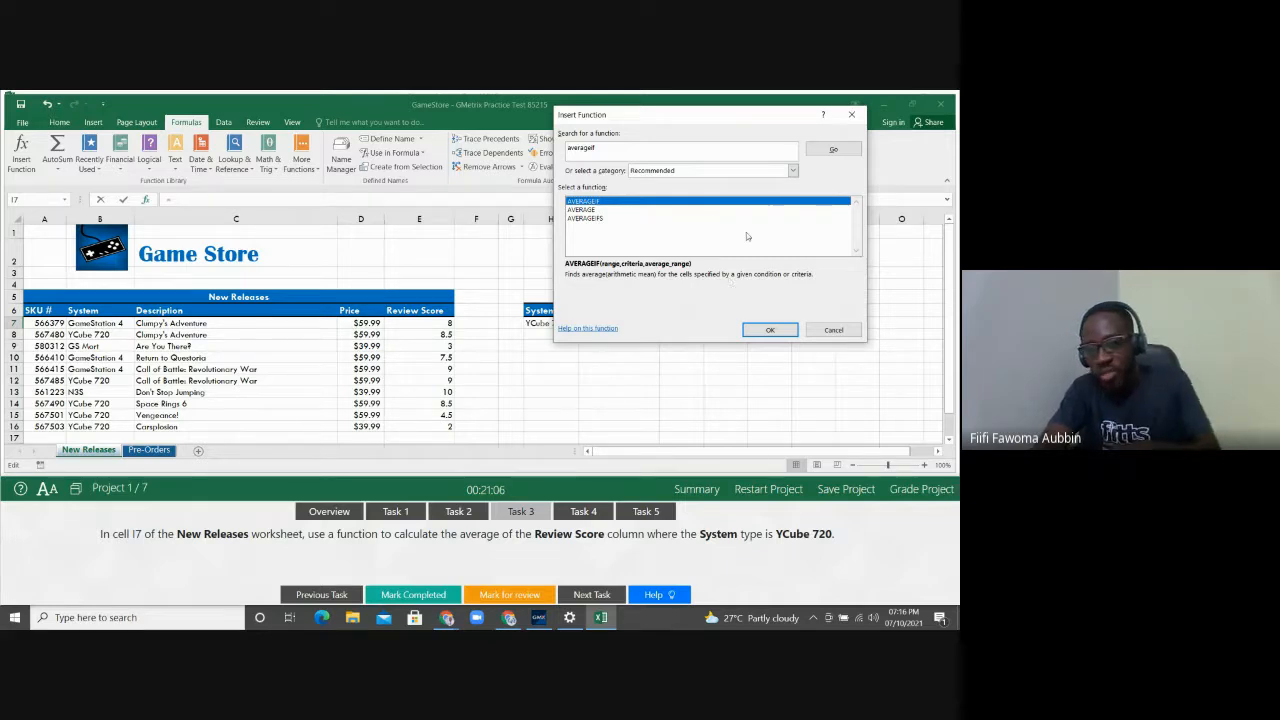
double_click(752, 204)
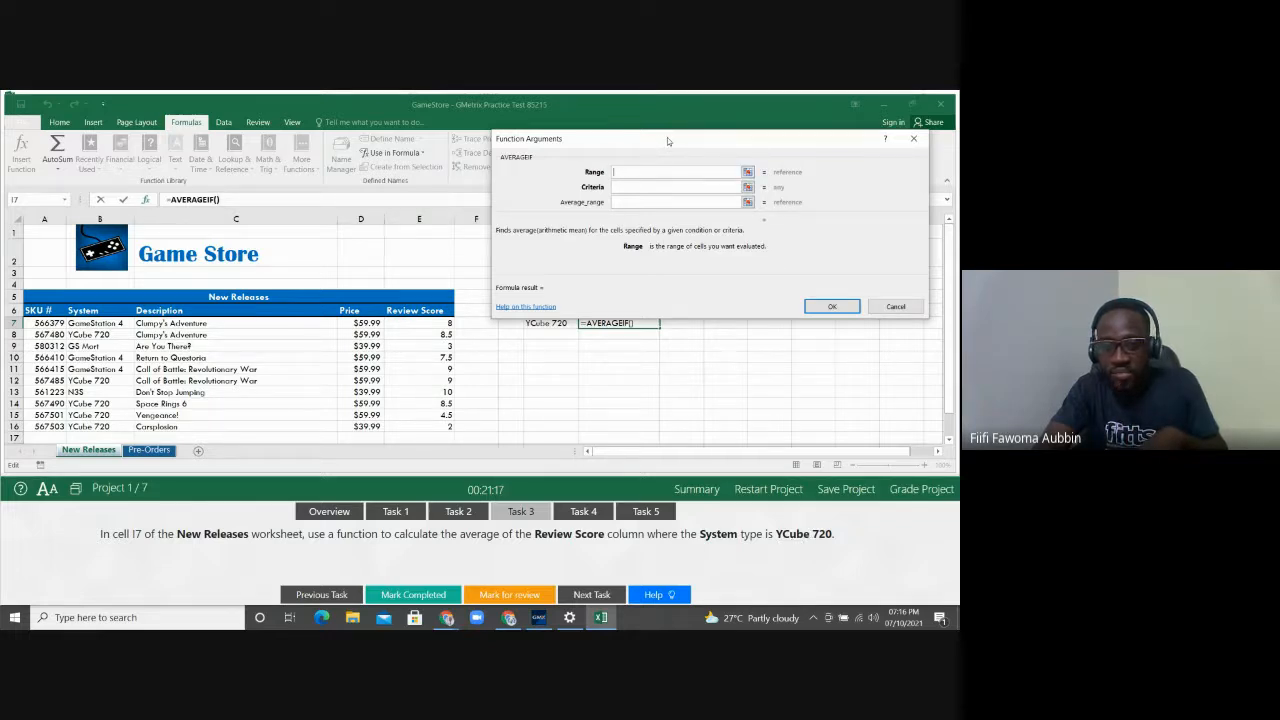
Step: Set the AVERAGEIF range to the System cells B7:B16 and the criteria to Ycube 720
left_click_drag(669, 141, 606, 130)
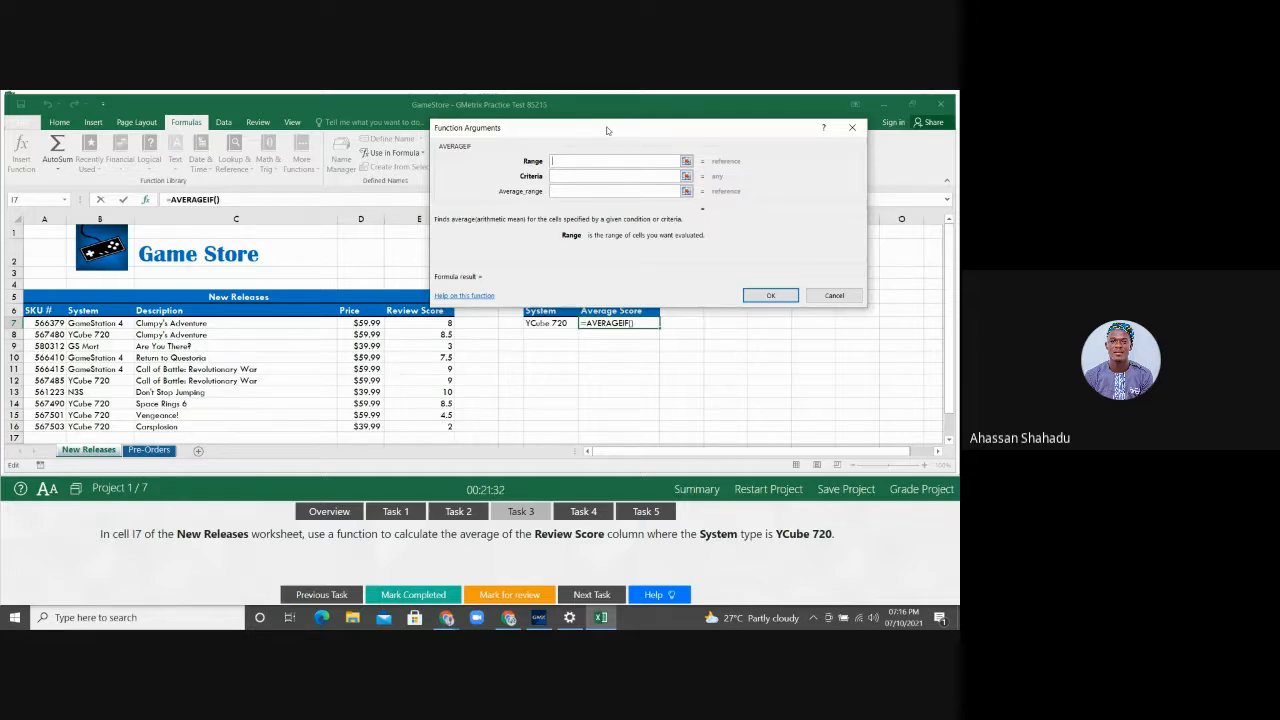
left_click_drag(606, 130, 631, 130)
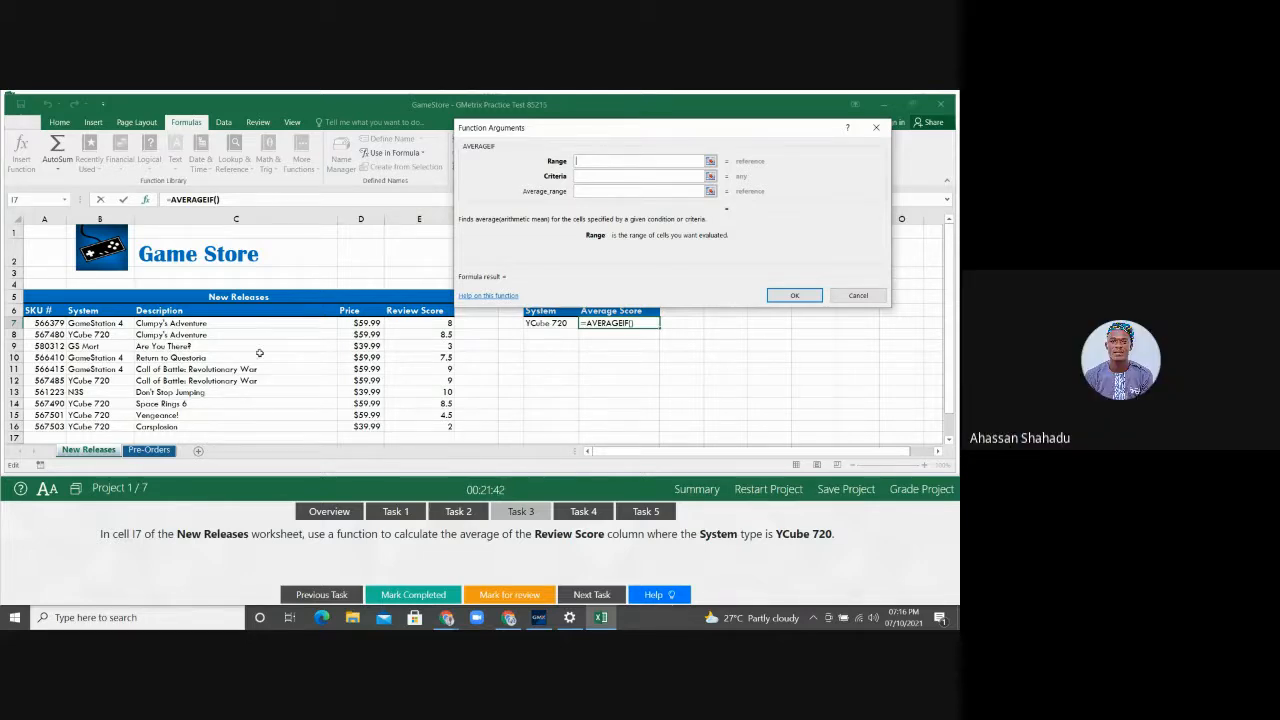
left_click(119, 321)
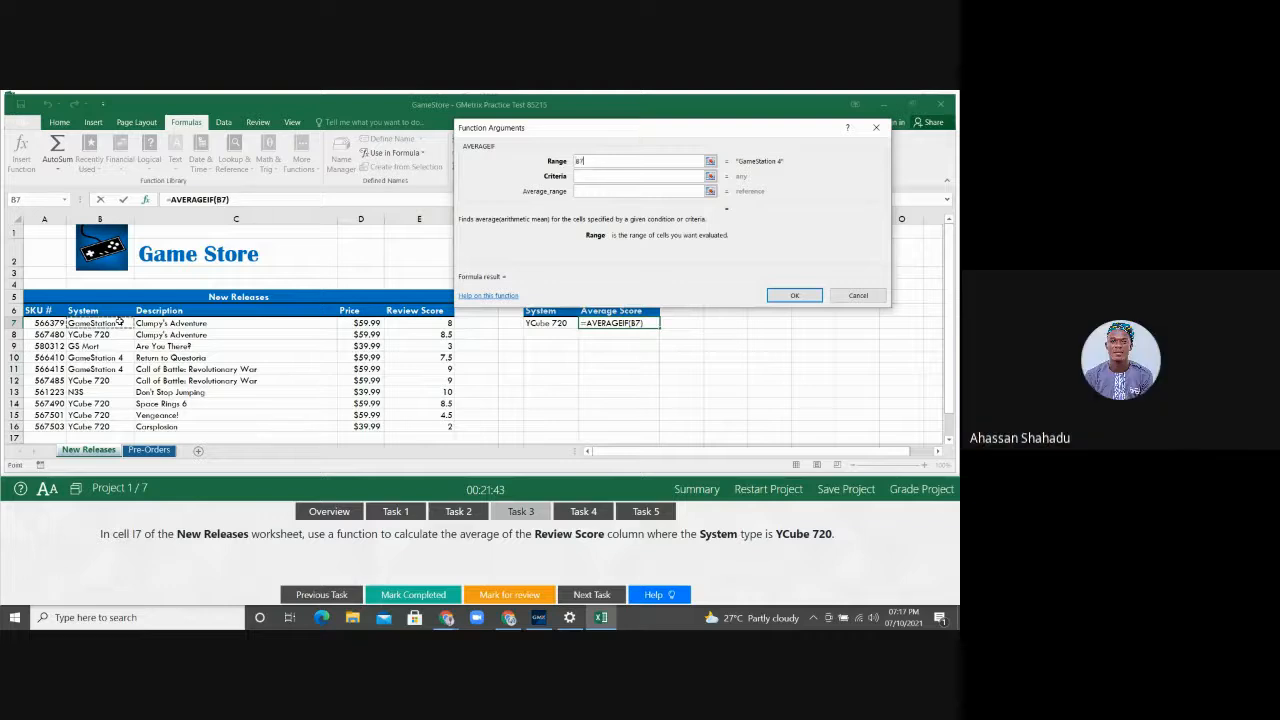
left_click_drag(119, 321, 110, 428)
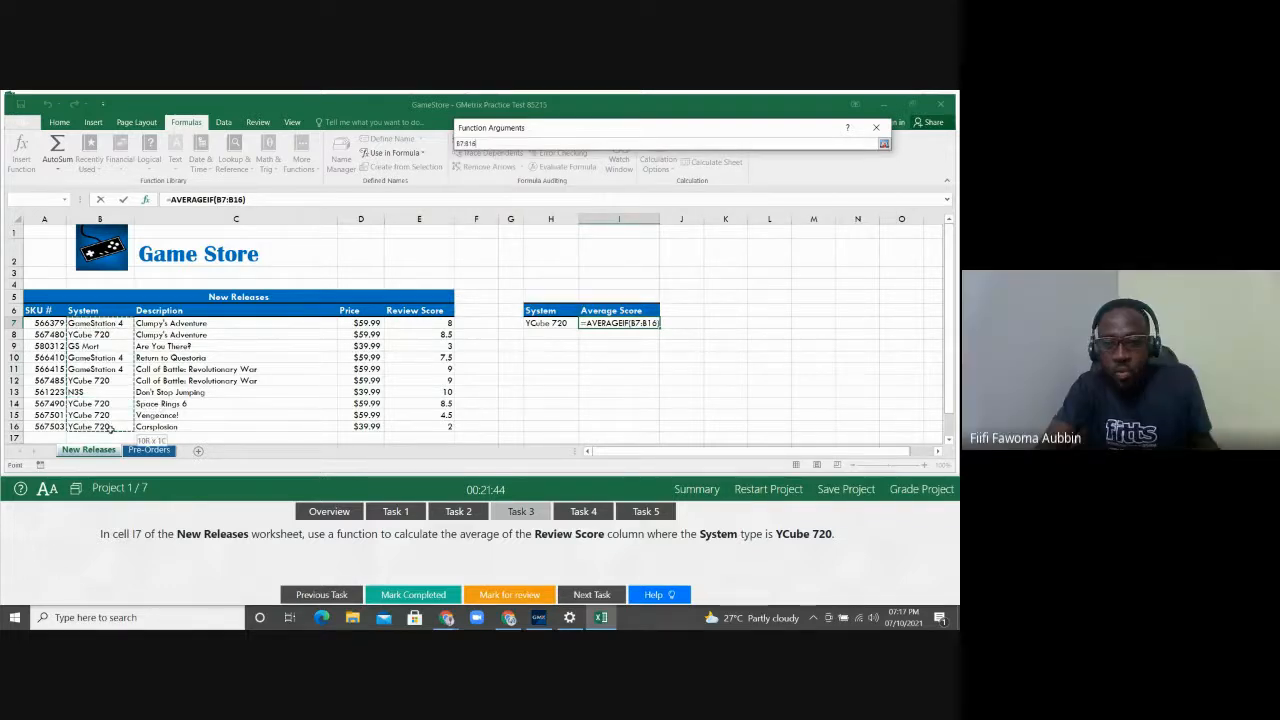
left_click_drag(110, 428, 110, 428)
left_click(587, 177)
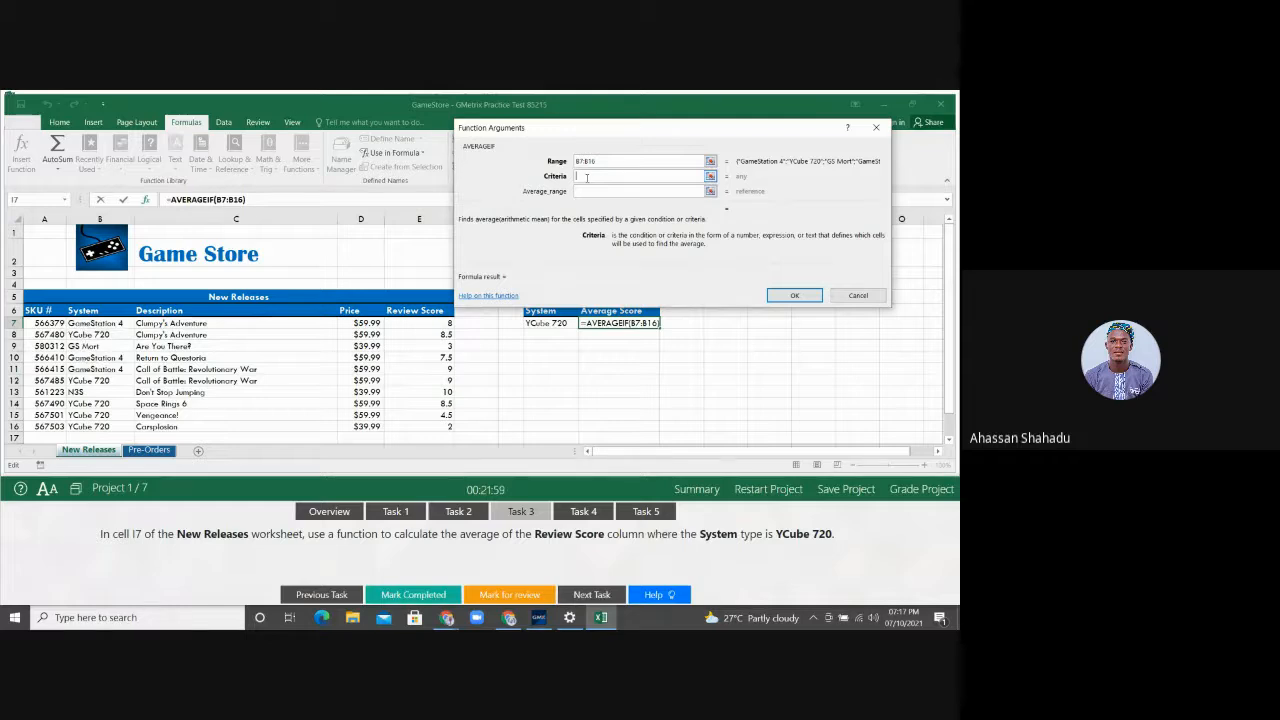
type("Y")
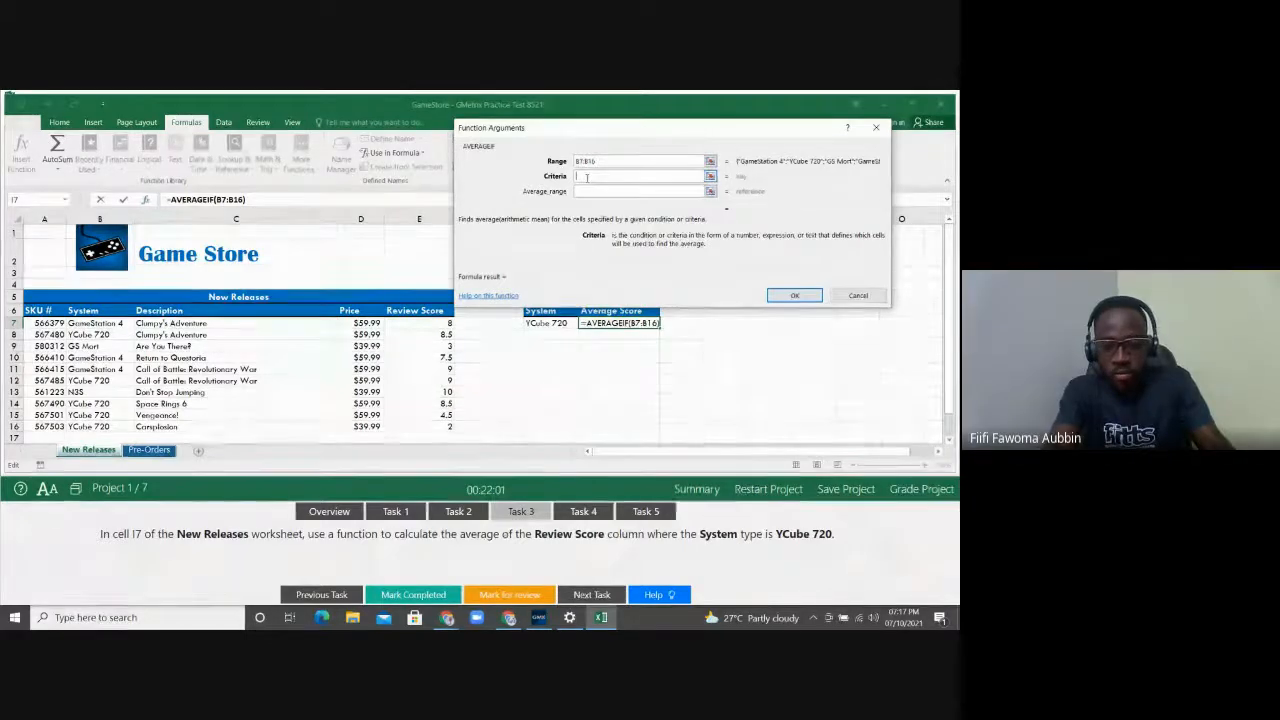
type("Cube")
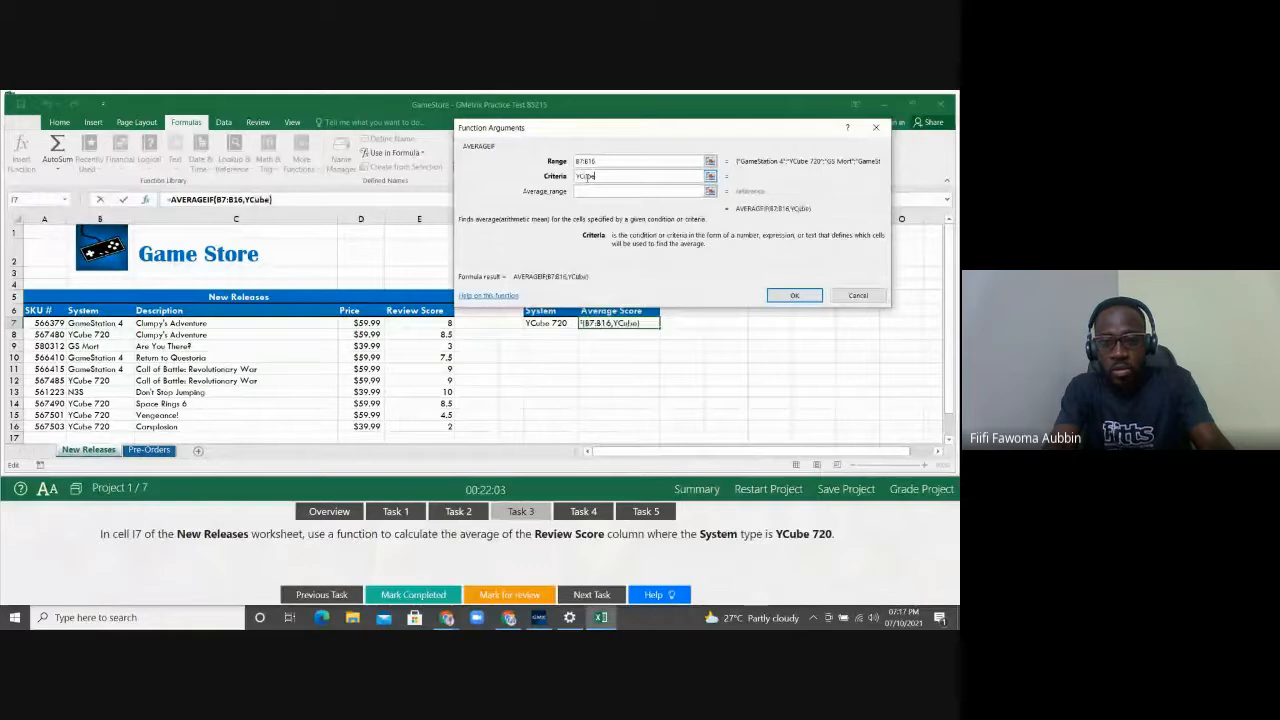
type(" 720")
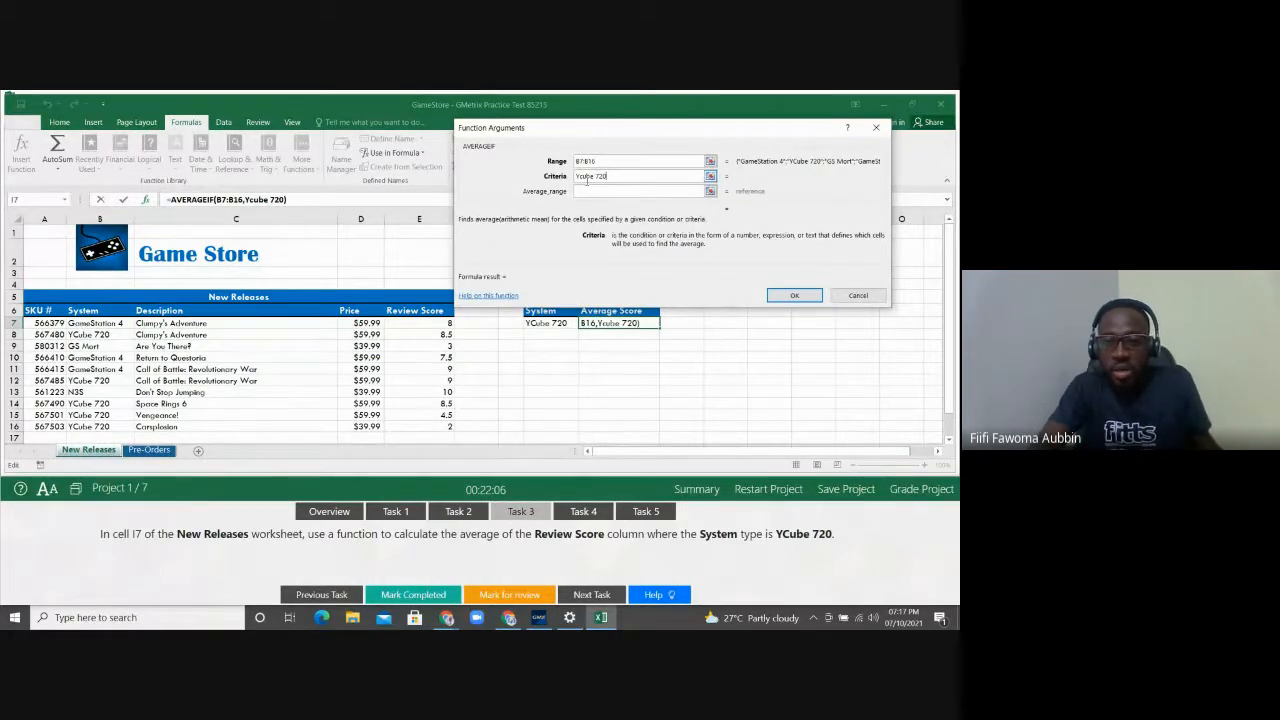
Step: Set the AVERAGEIF average range to the Review Score cells E7:E16, review the three arguments and apply the function
left_click(593, 190)
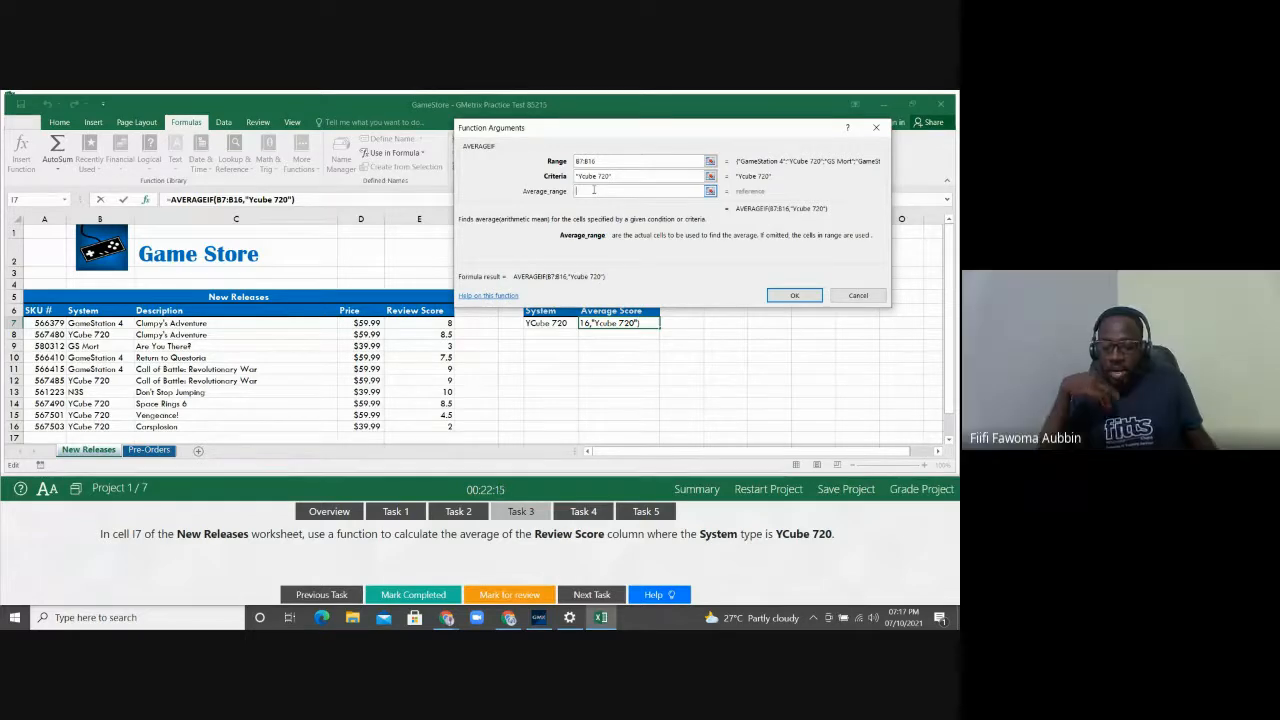
left_click(434, 324)
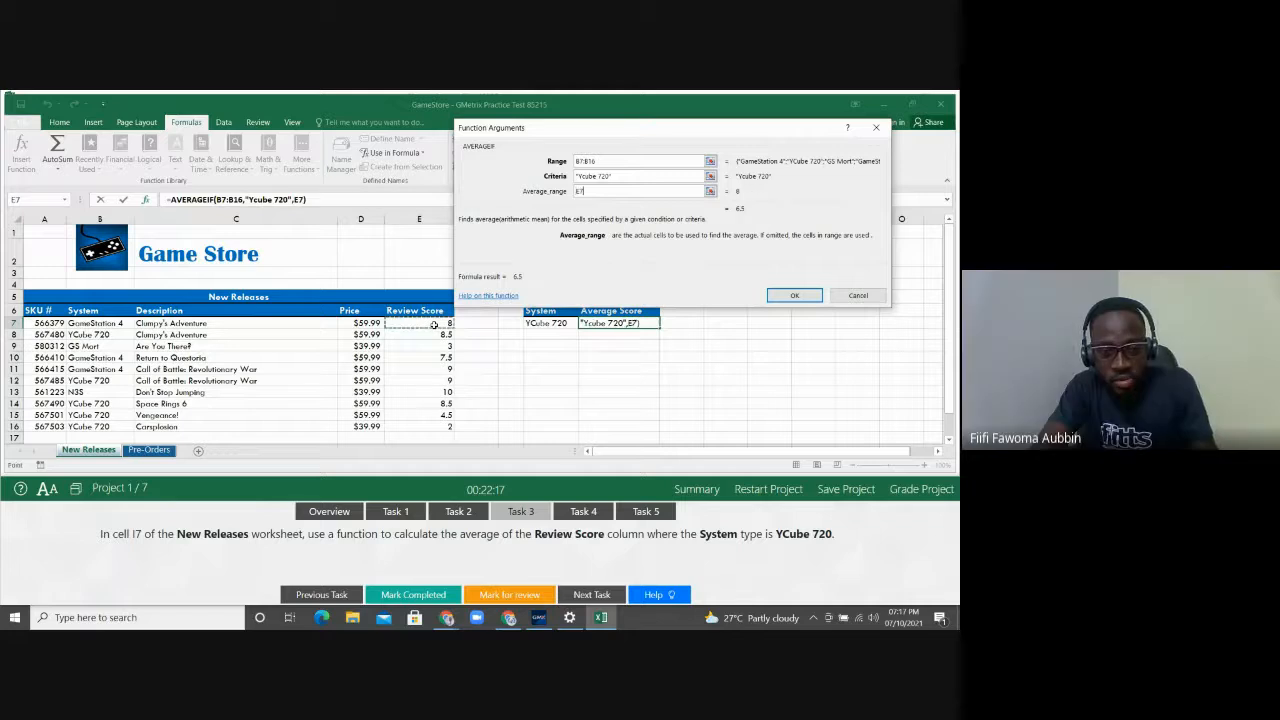
left_click_drag(434, 324, 430, 428)
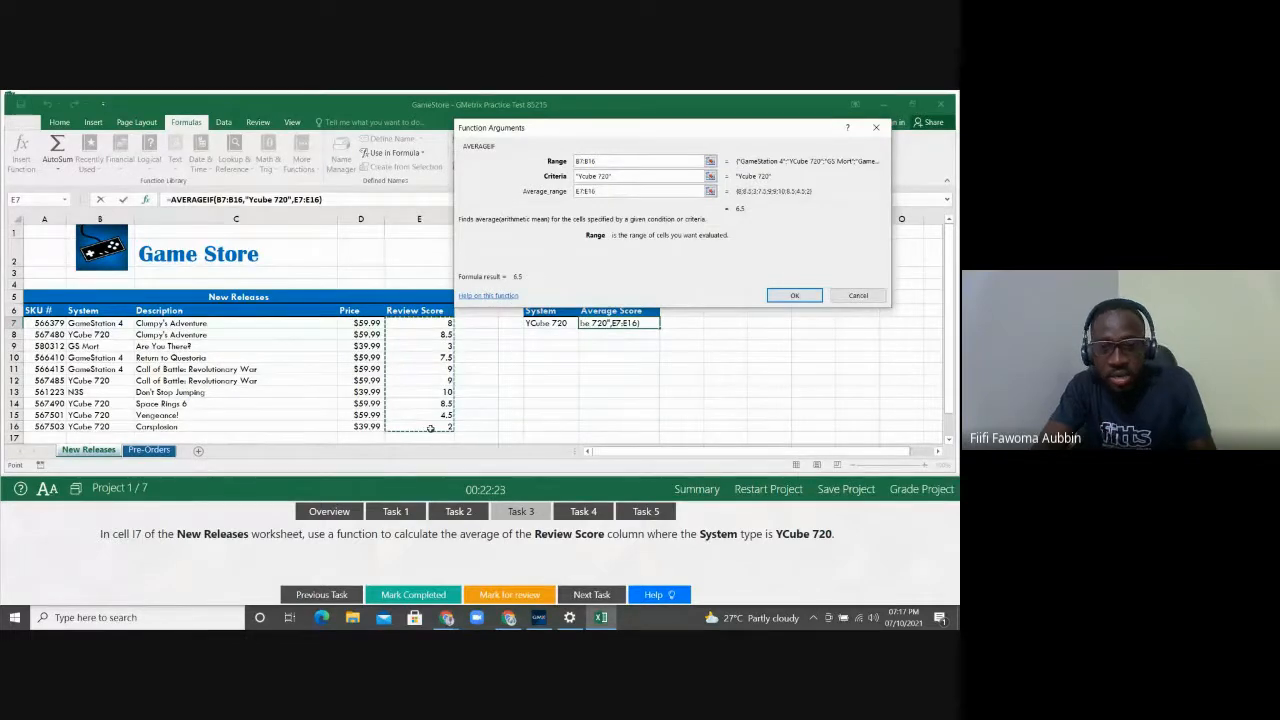
left_click(643, 162)
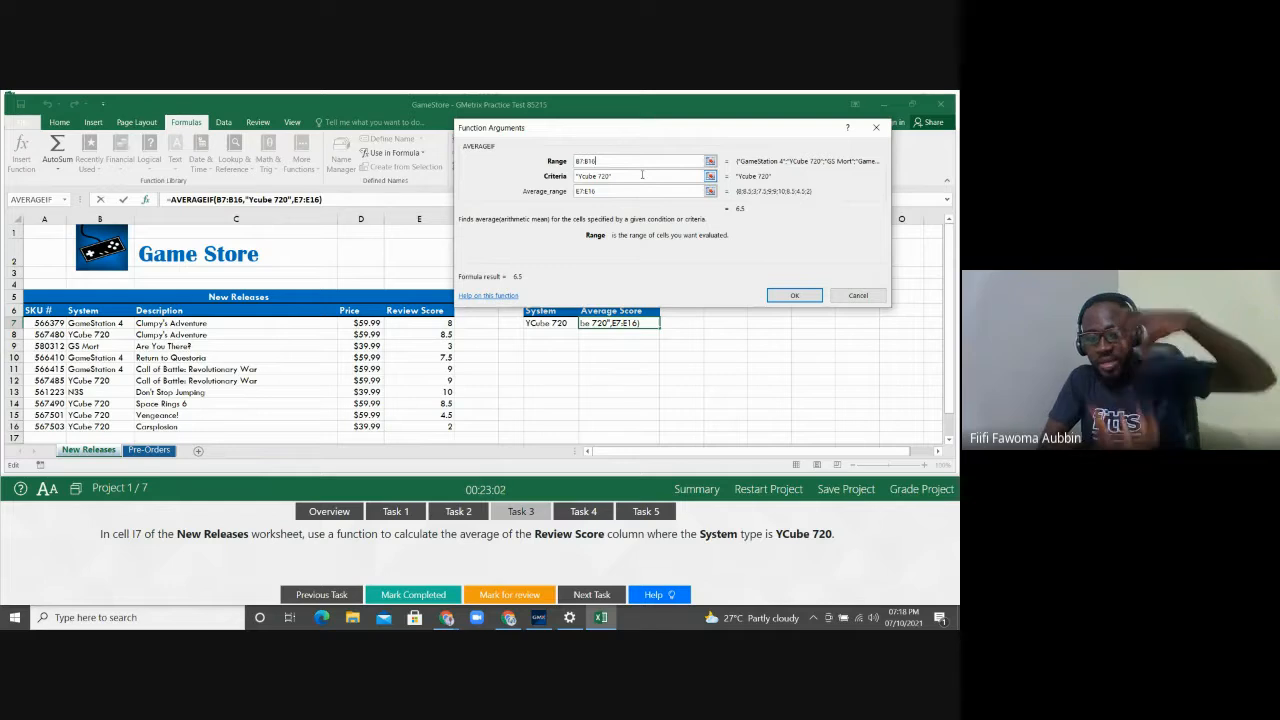
left_click(642, 175)
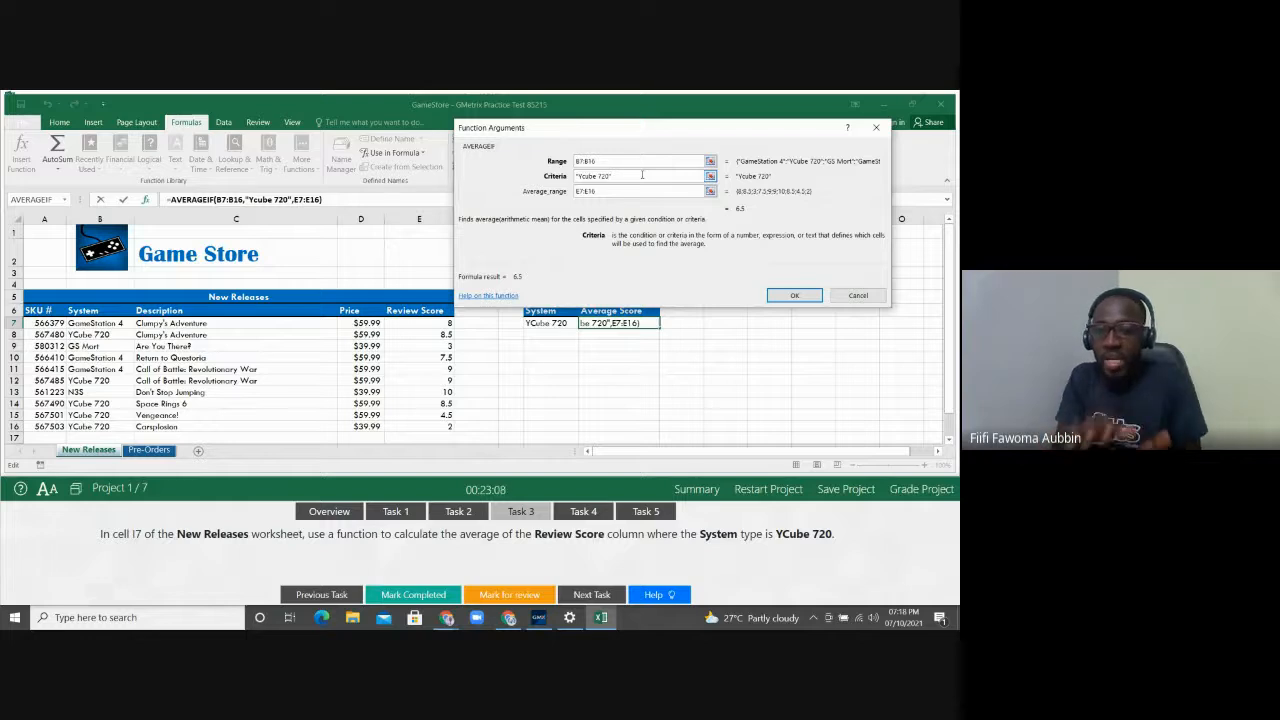
left_click(617, 191)
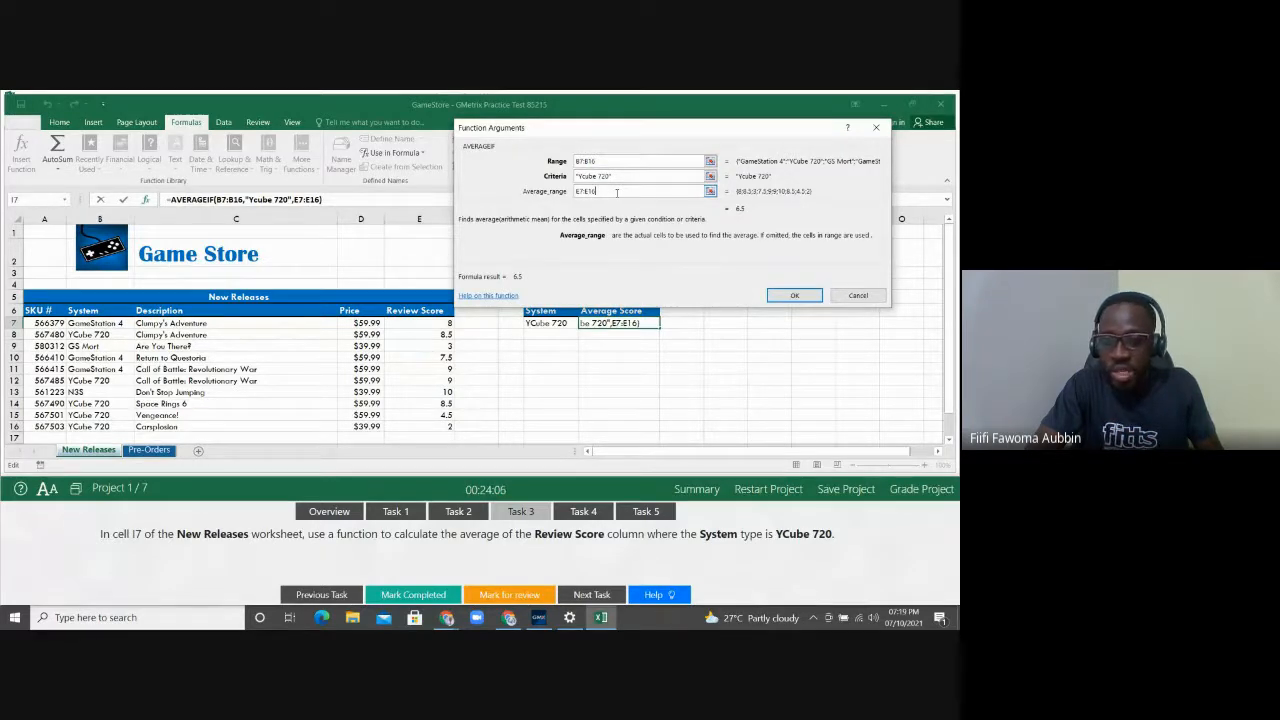
left_click(612, 162)
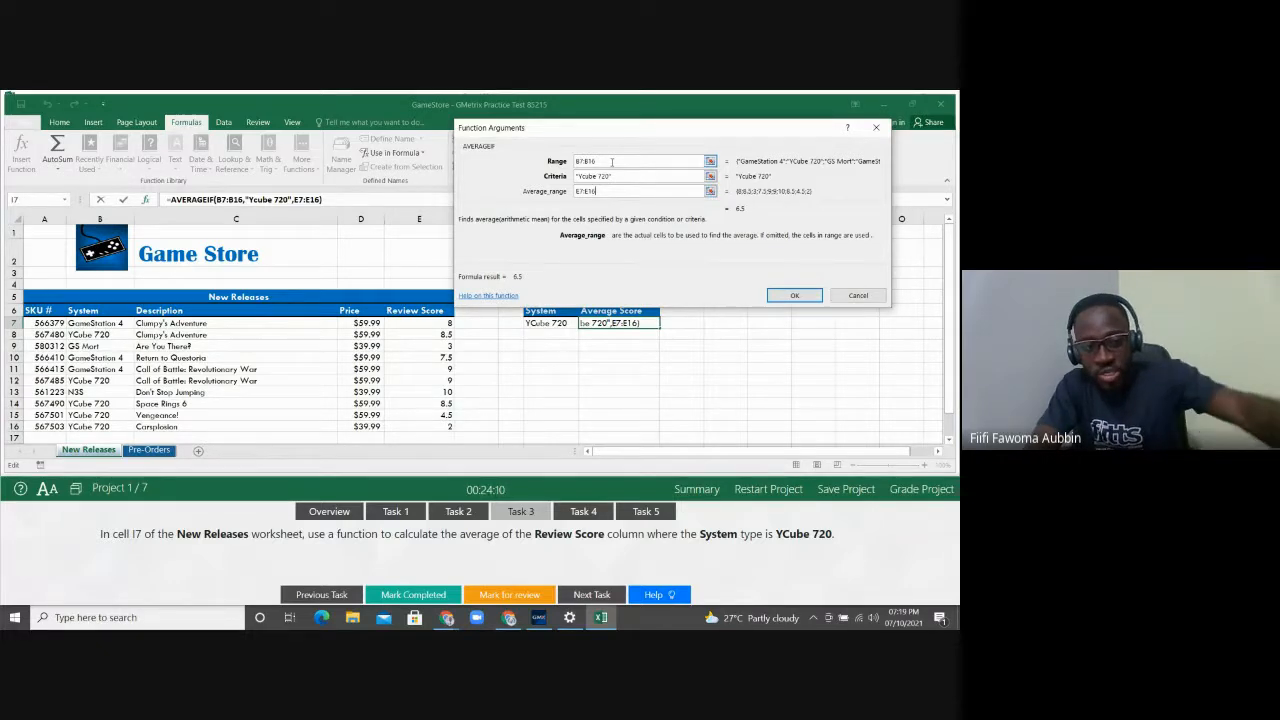
left_click(612, 162)
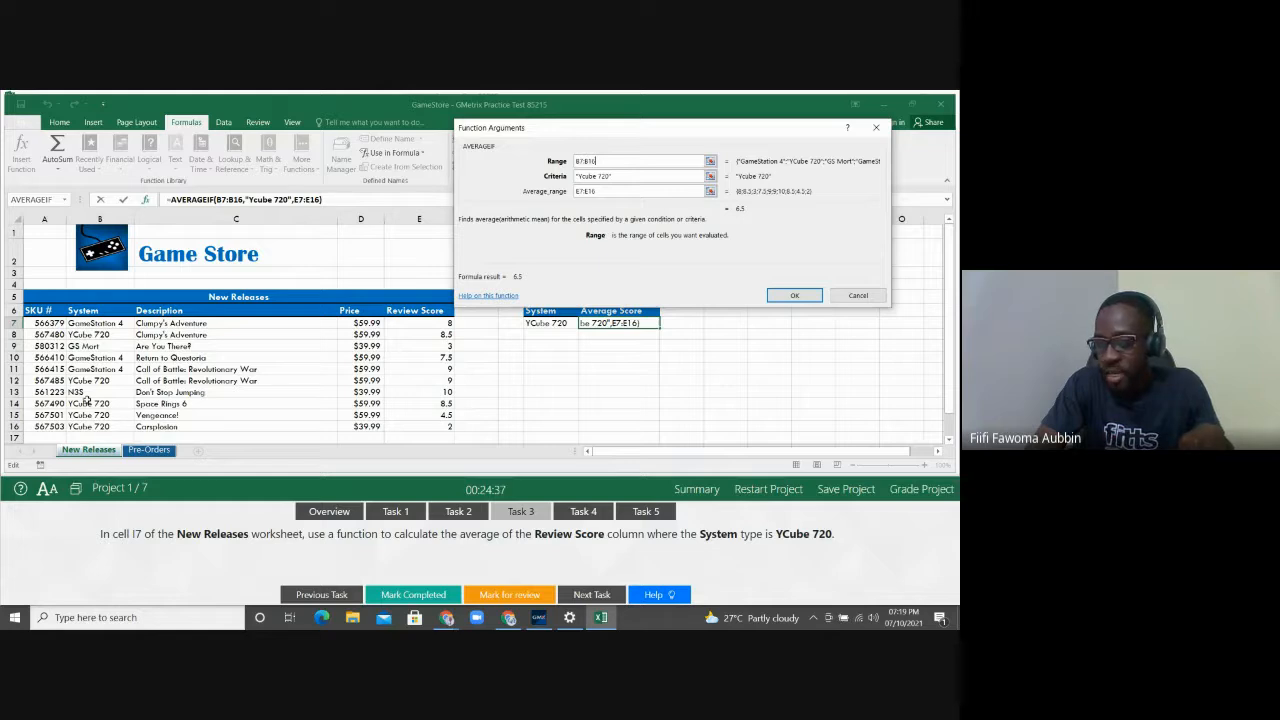
left_click(614, 176)
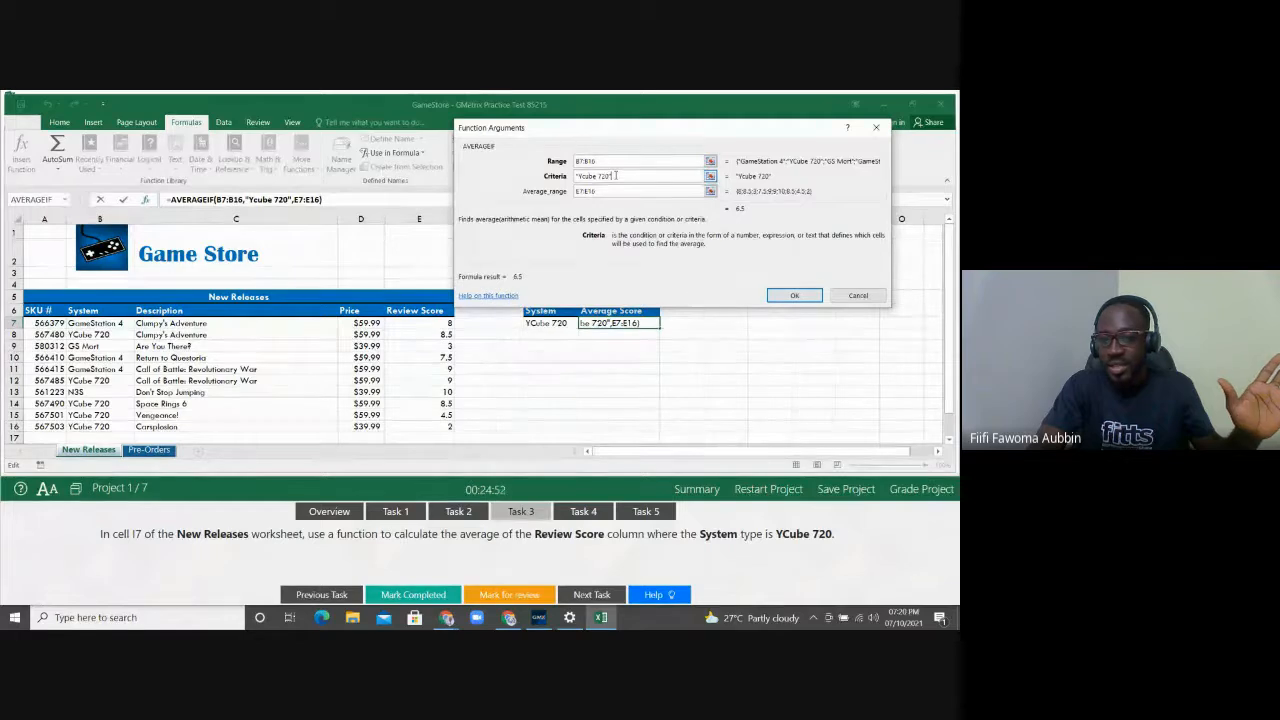
left_click(610, 190)
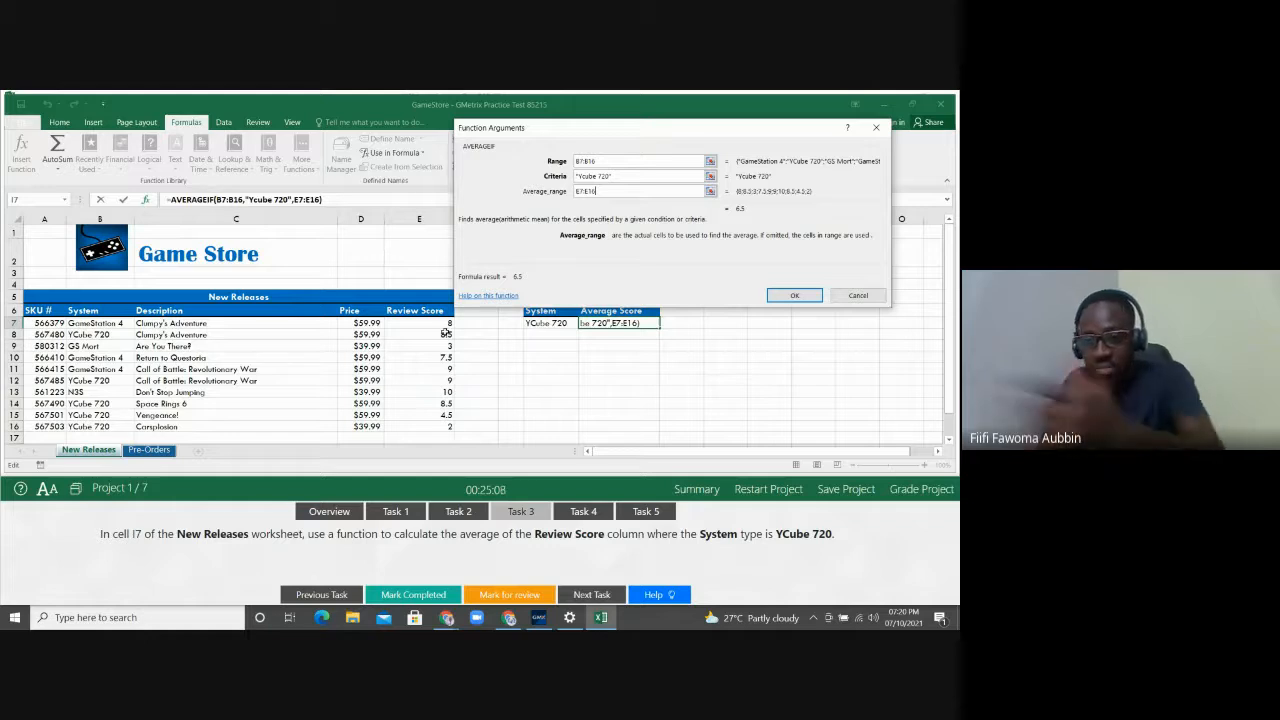
left_click(795, 296)
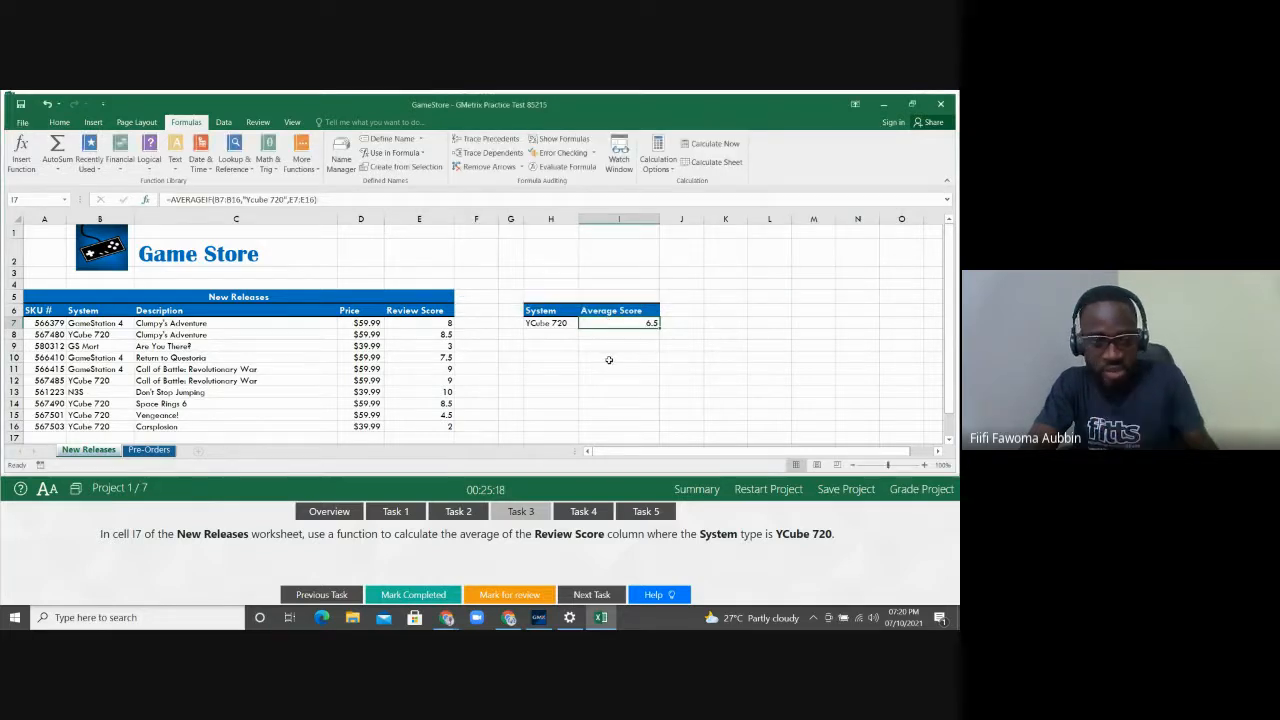
Step: Locate the first YCube 720 row, row 8, and enter its review score of 8.5 in cell H10
left_click(110, 335)
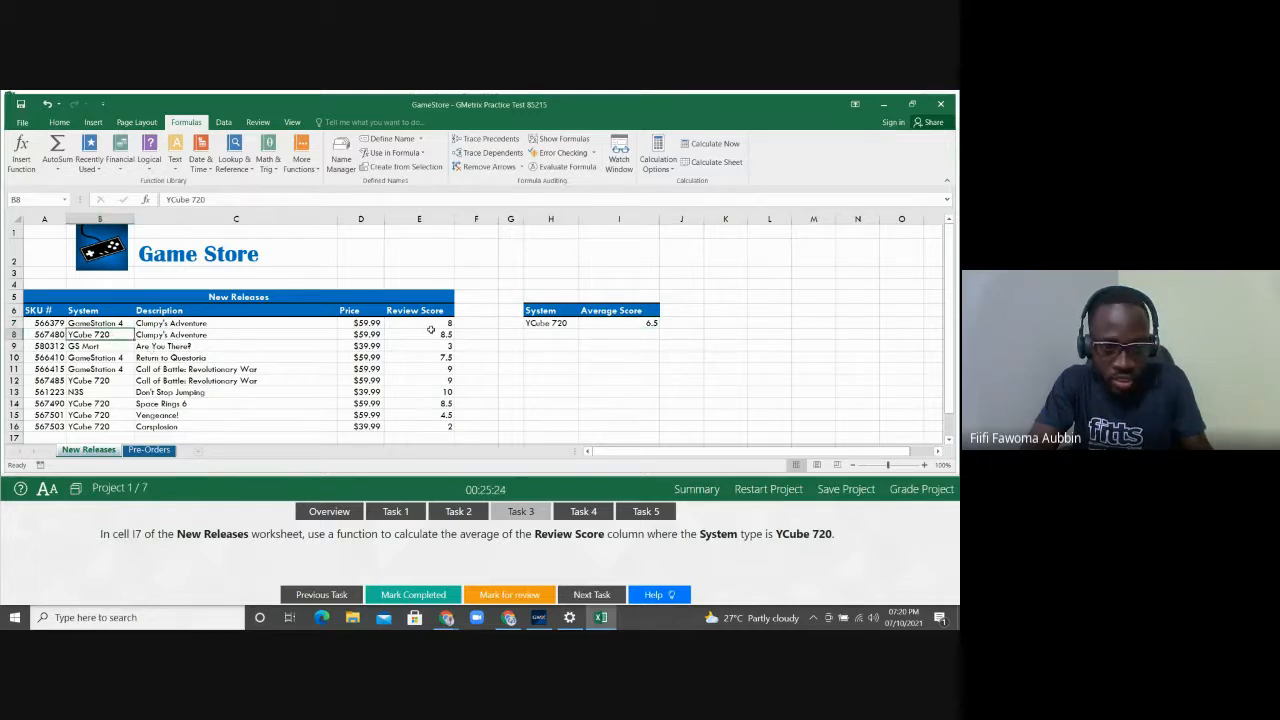
left_click(12, 334)
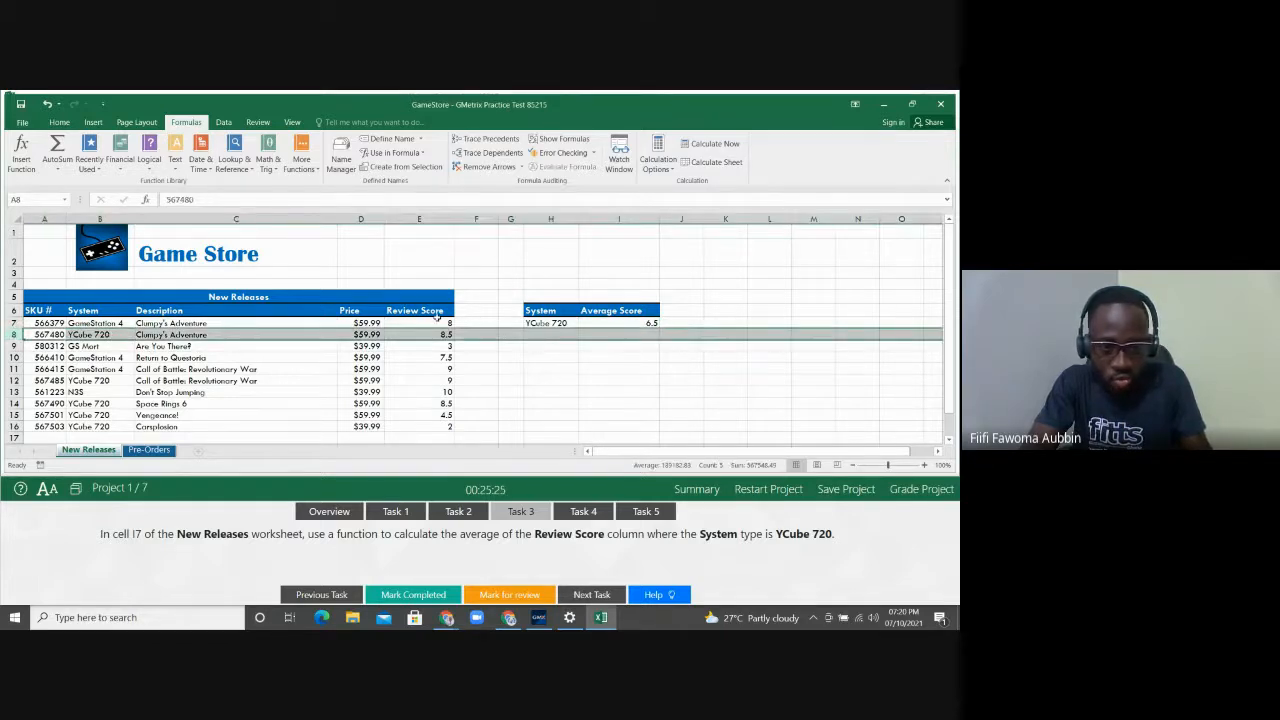
left_click(570, 356)
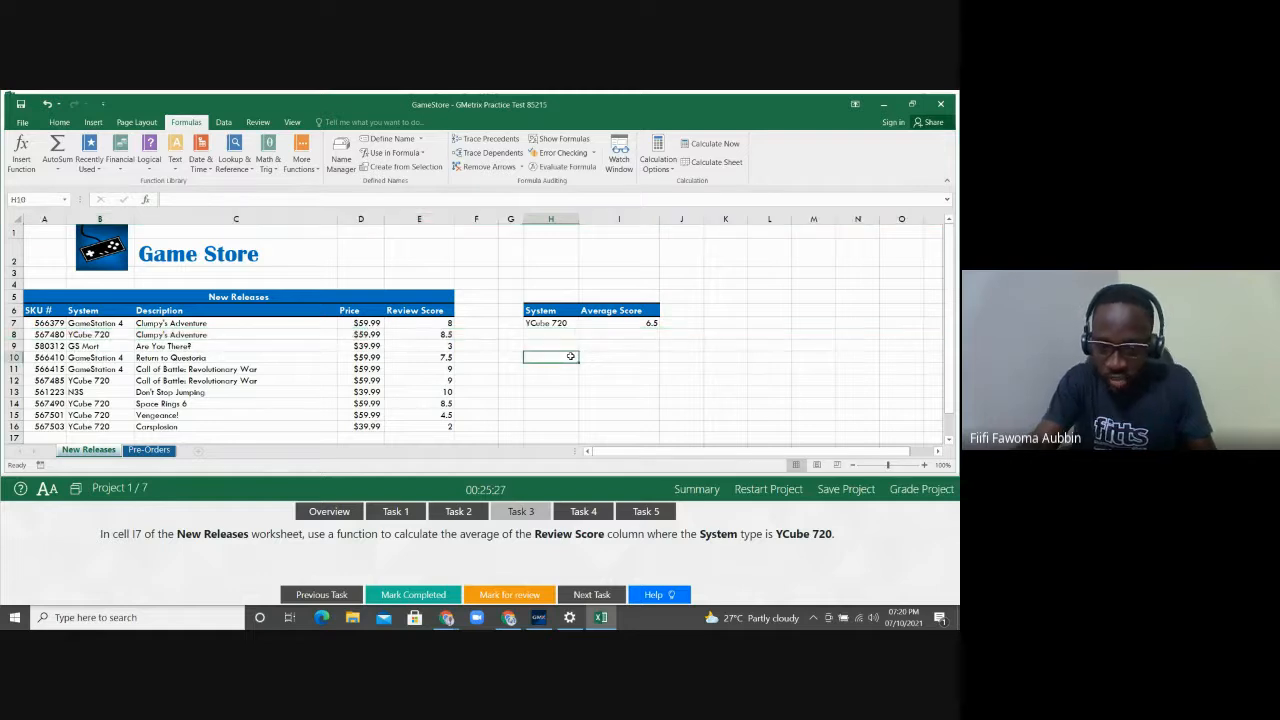
key("Down")
left_click(570, 356)
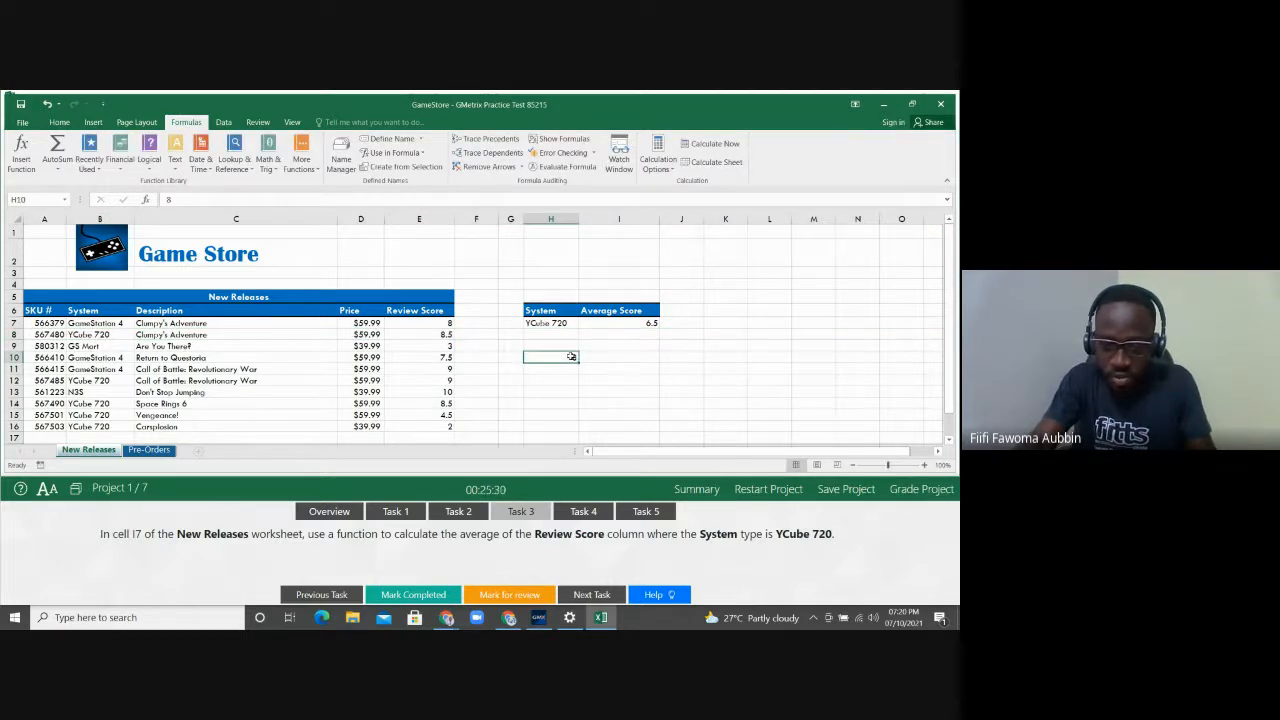
type("8.")
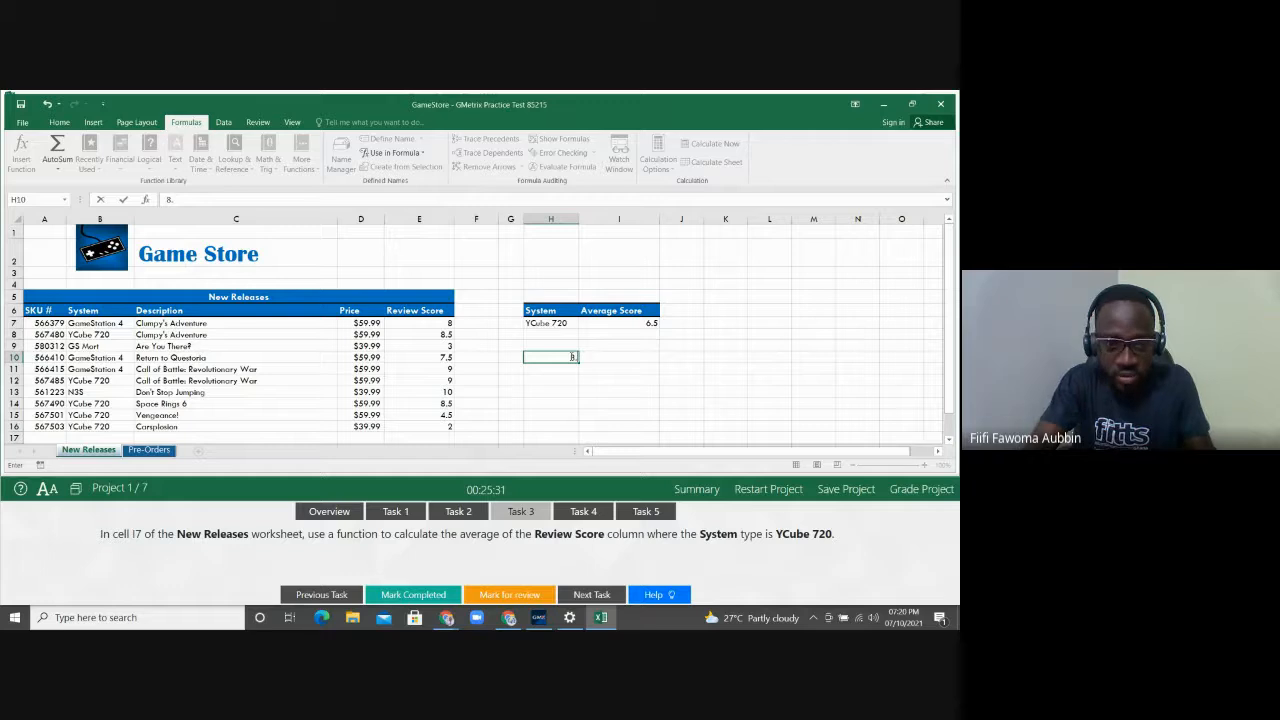
type("5")
key("Return")
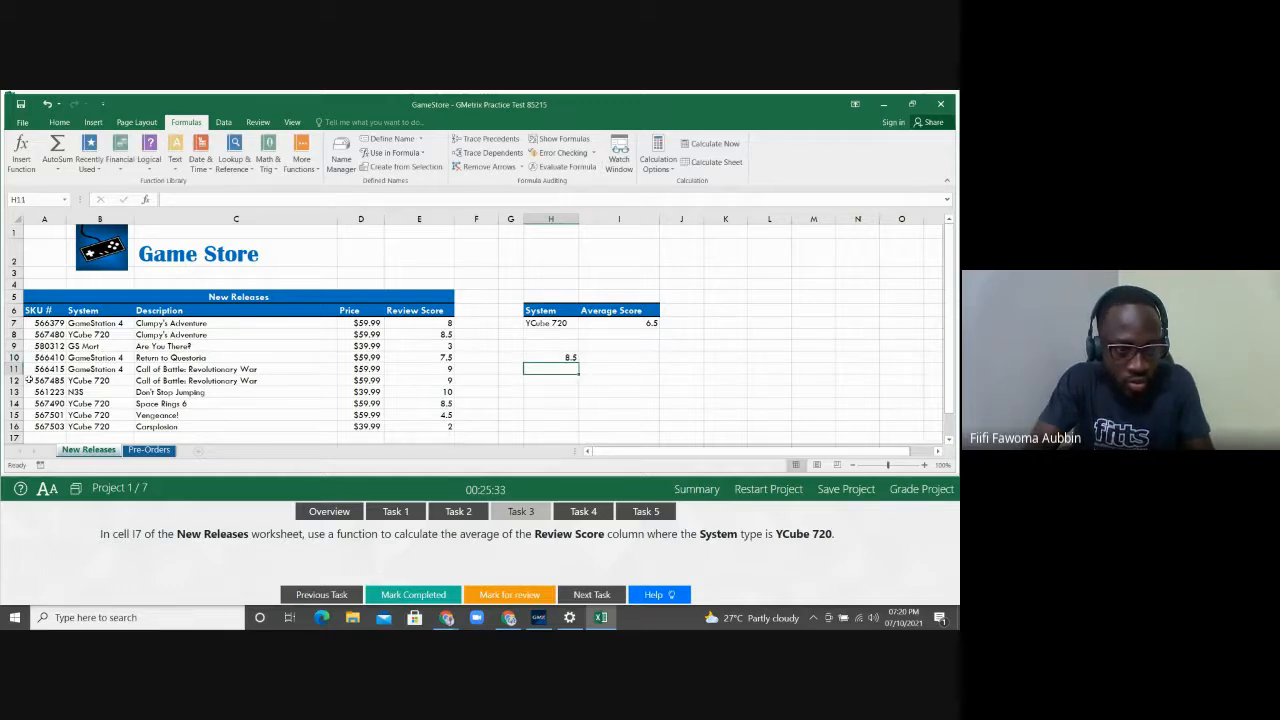
Step: Locate the YCube 720 entry in row 12 and enter its review score of 9 in cell H11
left_click(14, 380)
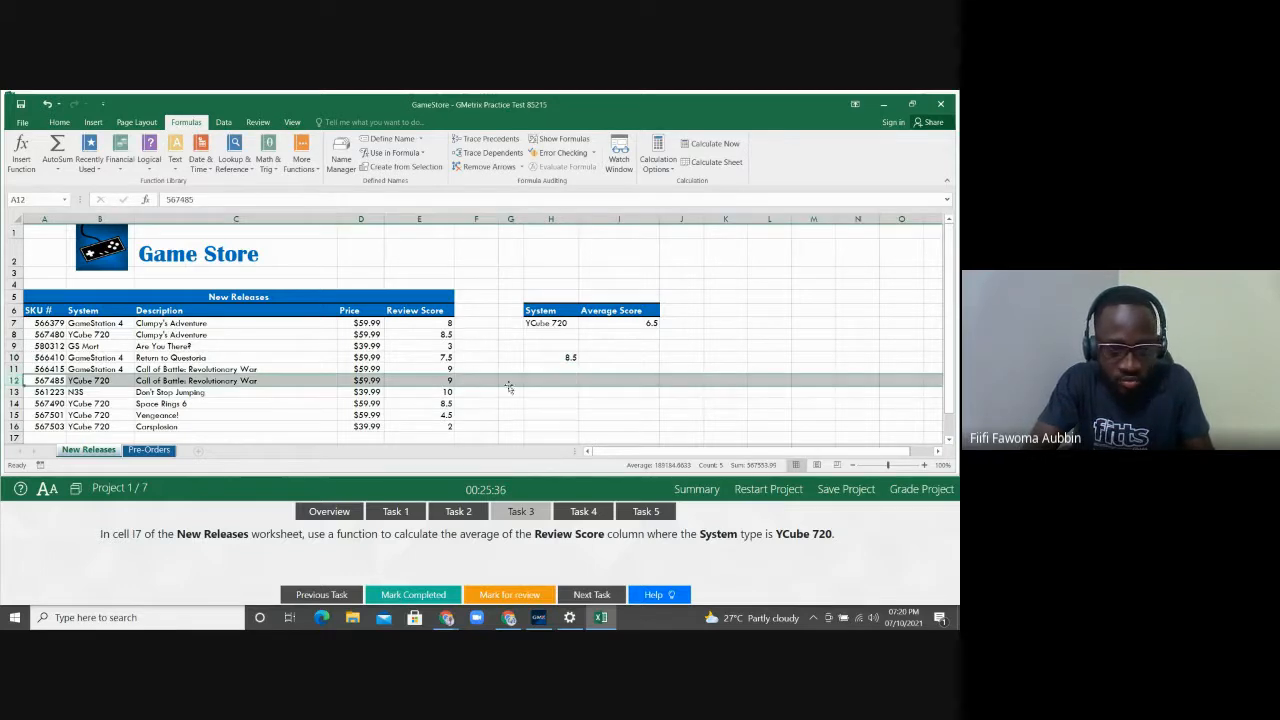
left_click(562, 369)
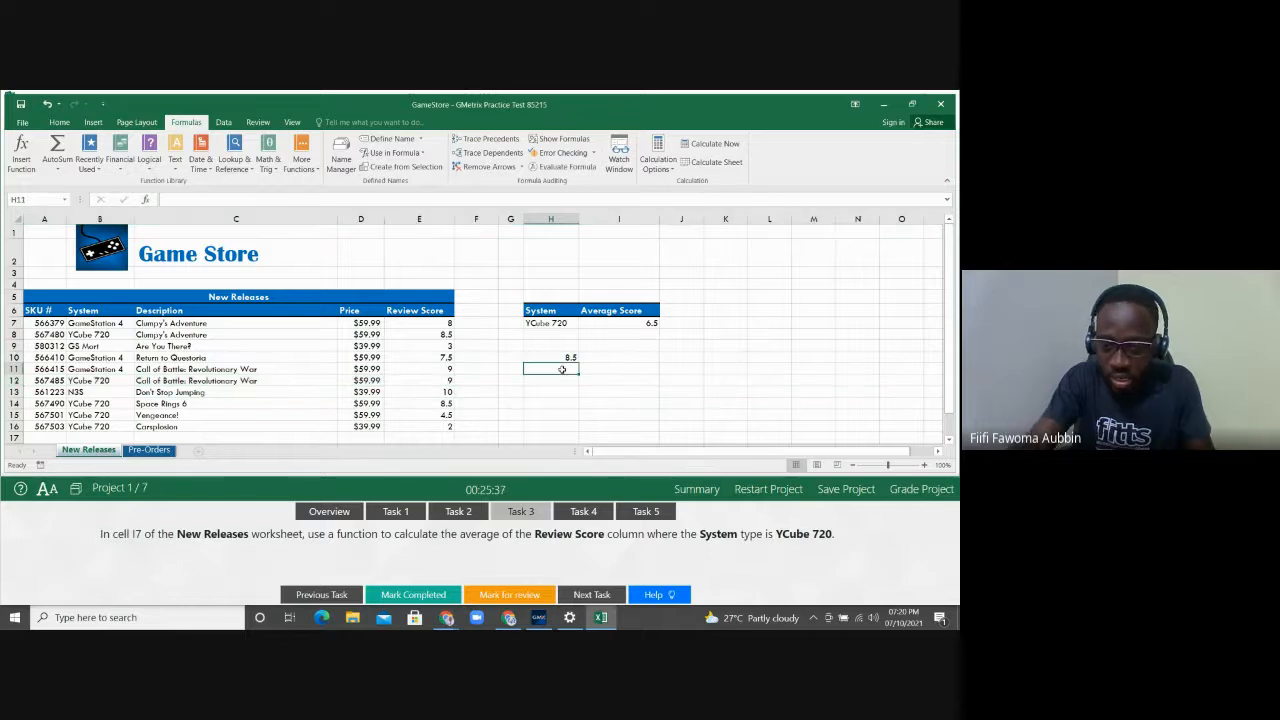
type("9")
key("Return")
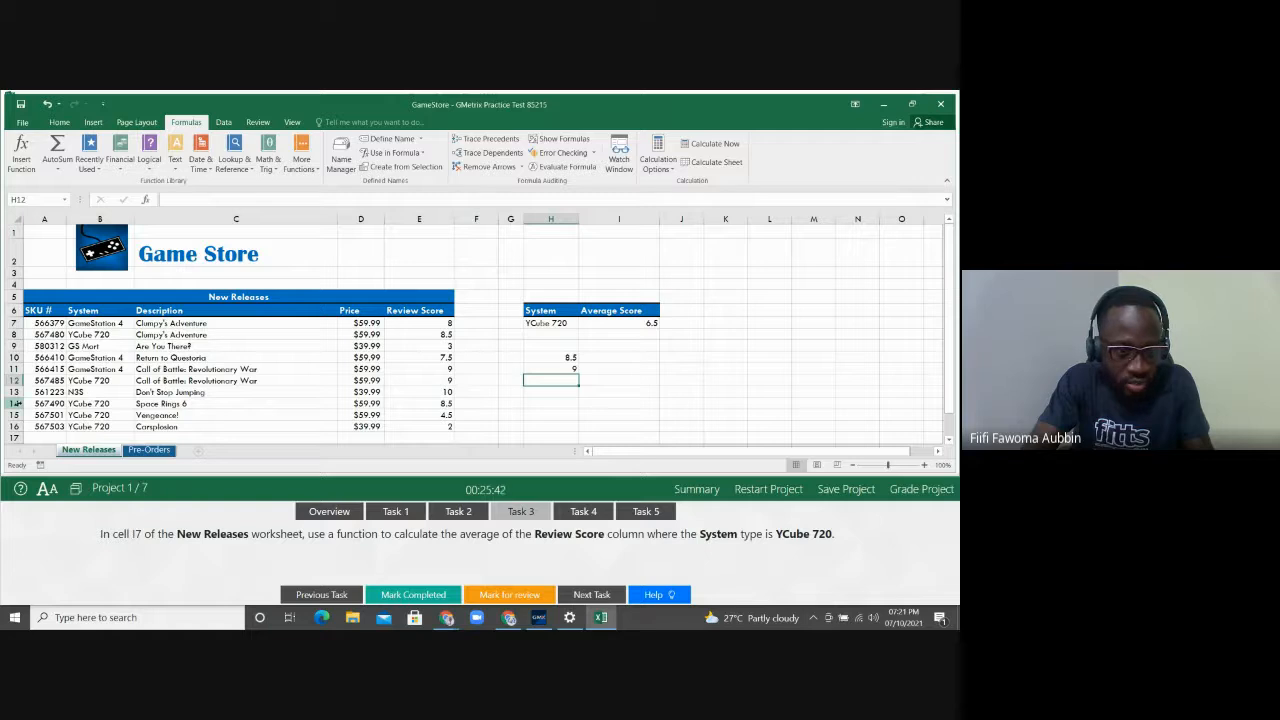
Step: Enter the YCube 720 review scores from rows 14 to 16, namely 8.5, 4.5 and 2, in cells H12 to H14
left_click_drag(16, 403, 15, 427)
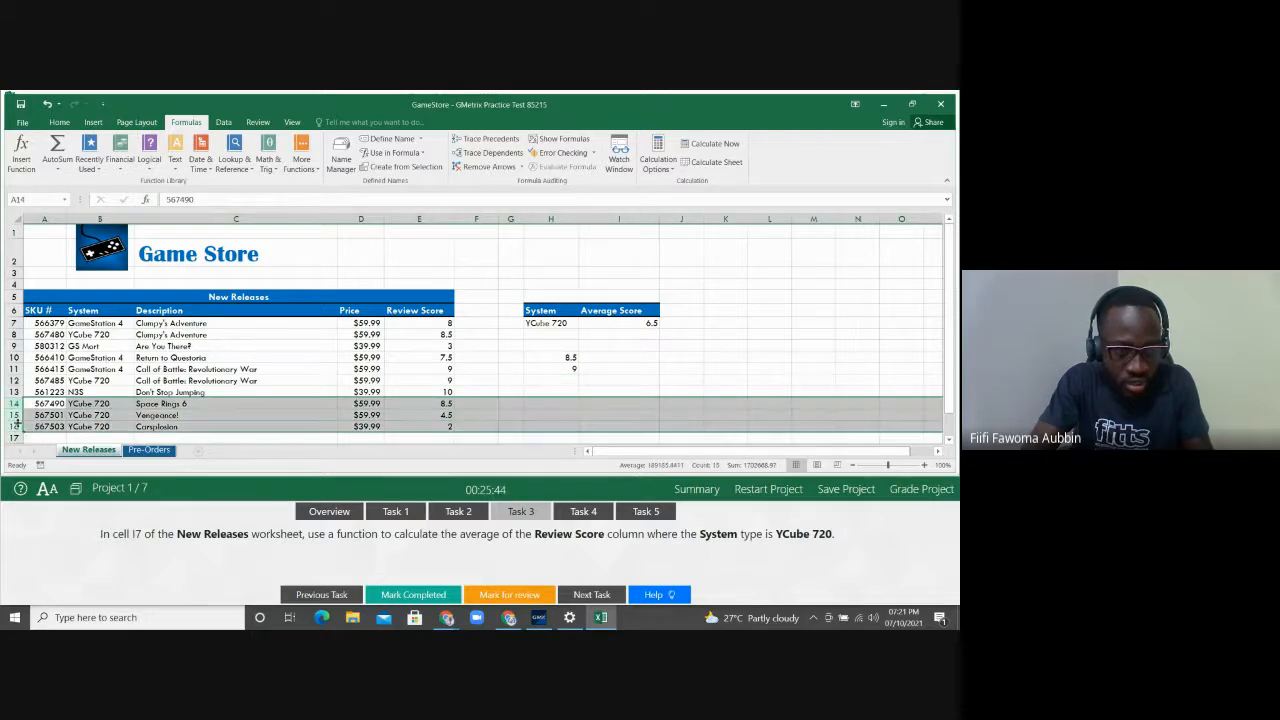
left_click(569, 378)
type("8.5")
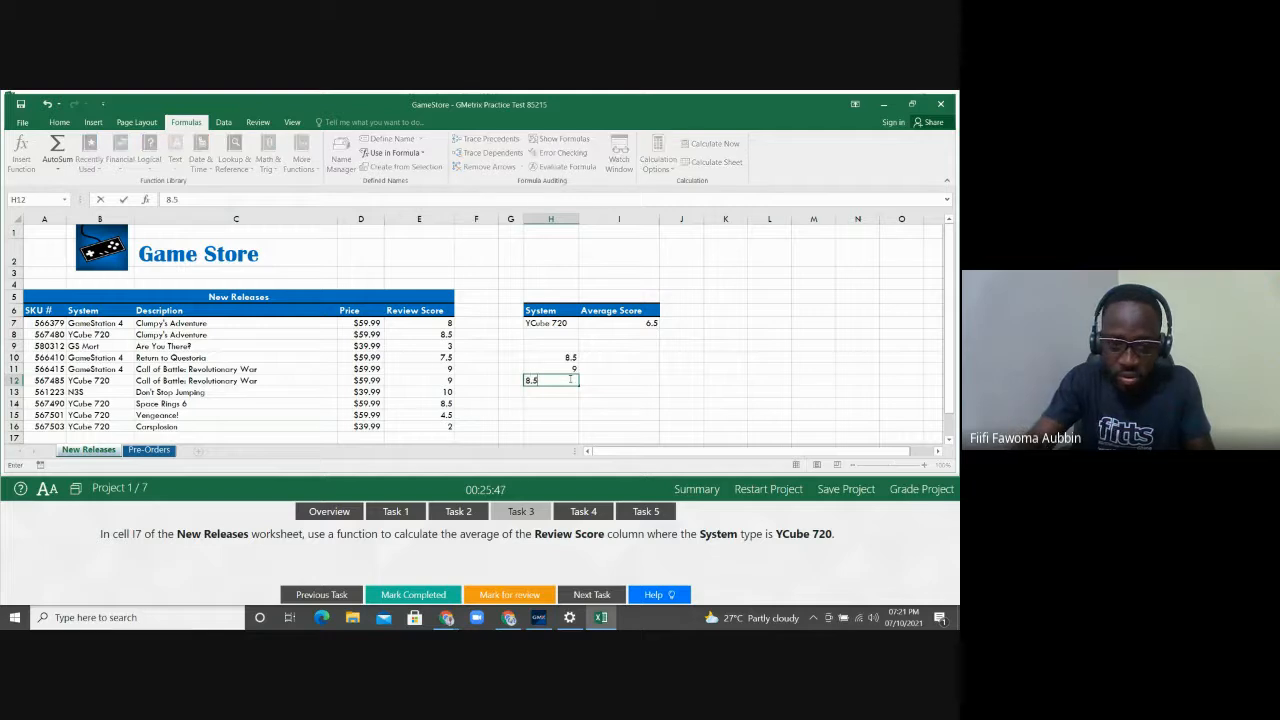
key("Return")
type("4")
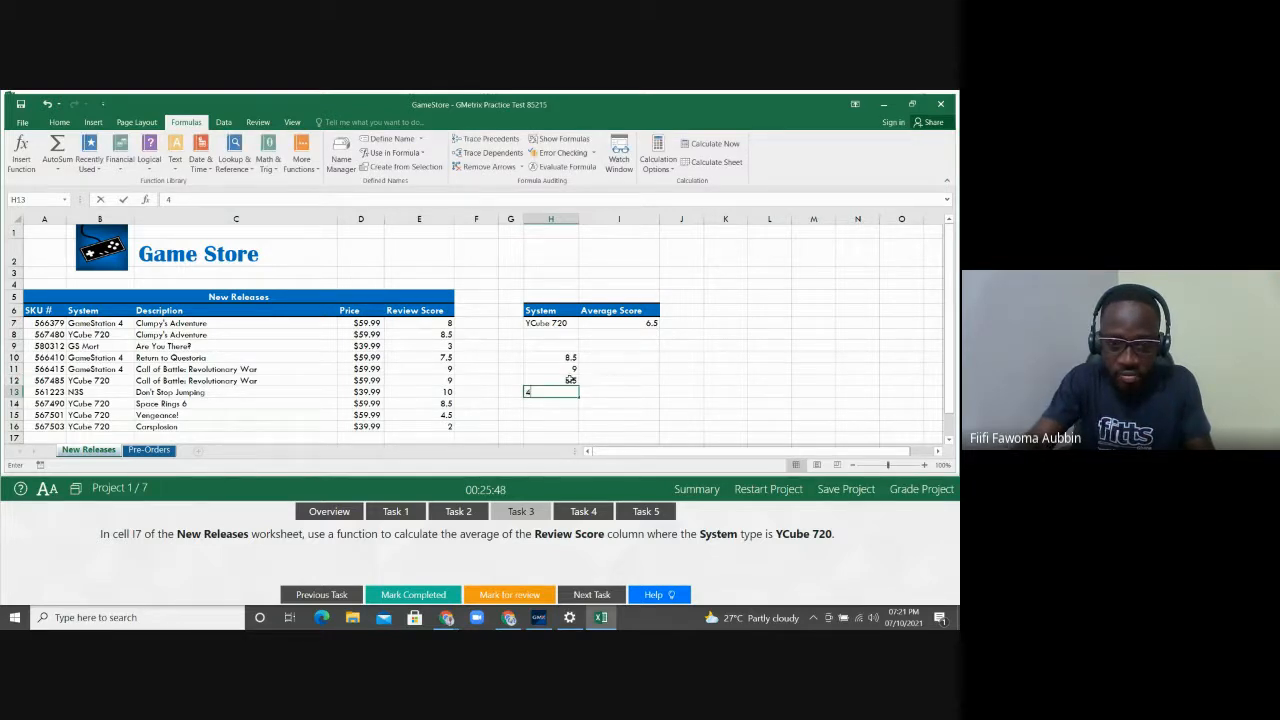
type(".5")
key("Return")
type("2")
key("Return")
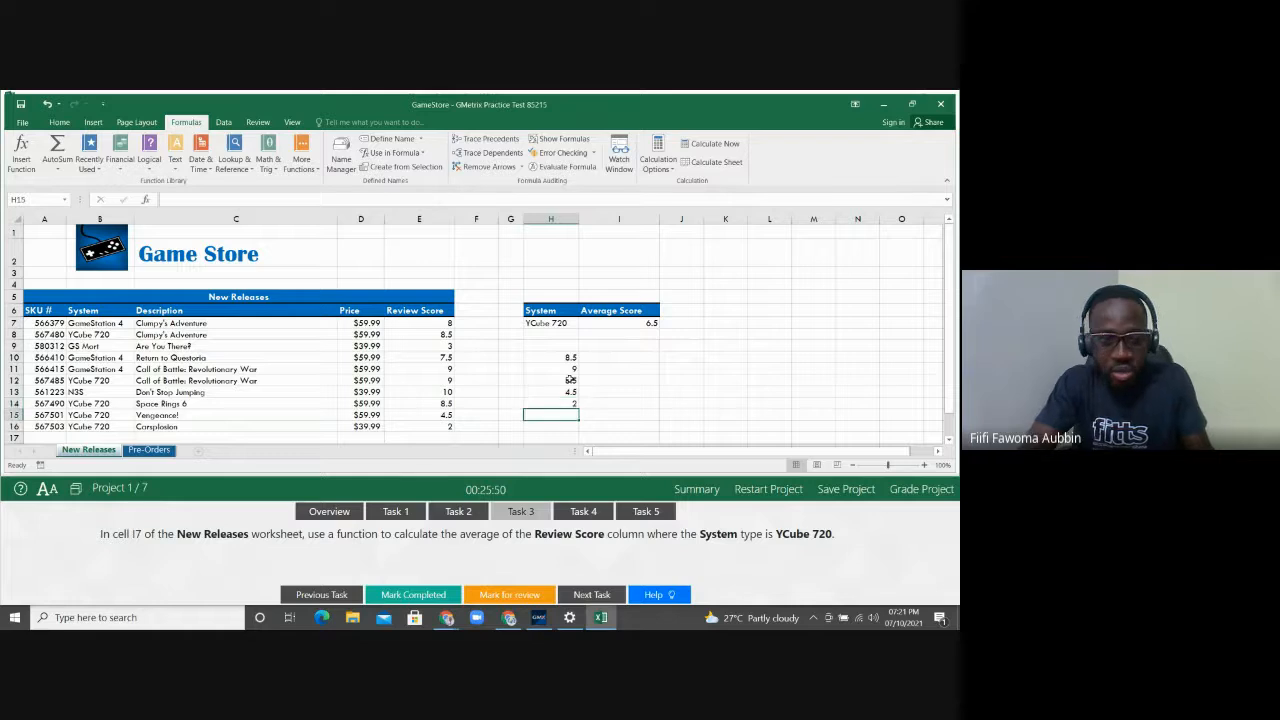
Step: Calculate the average of the check scores H10:H14 in cell H15 with the Average function
left_click(50, 168)
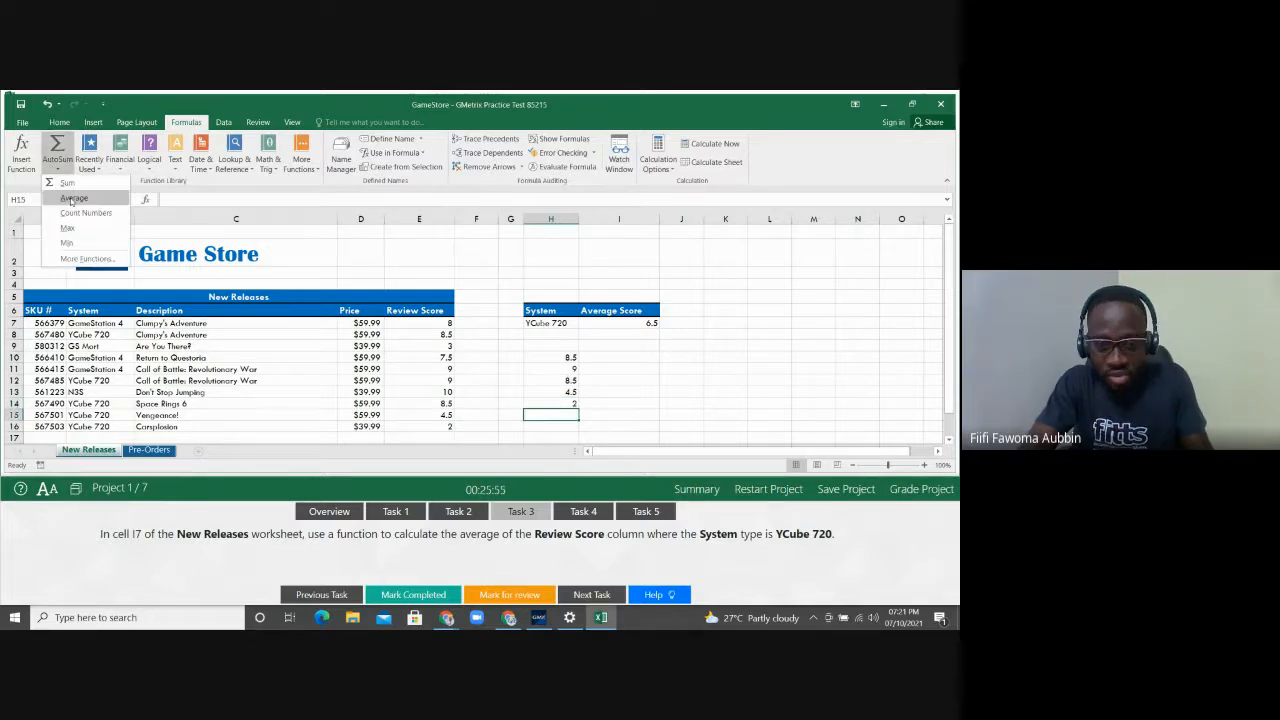
left_click(71, 200)
key("Return")
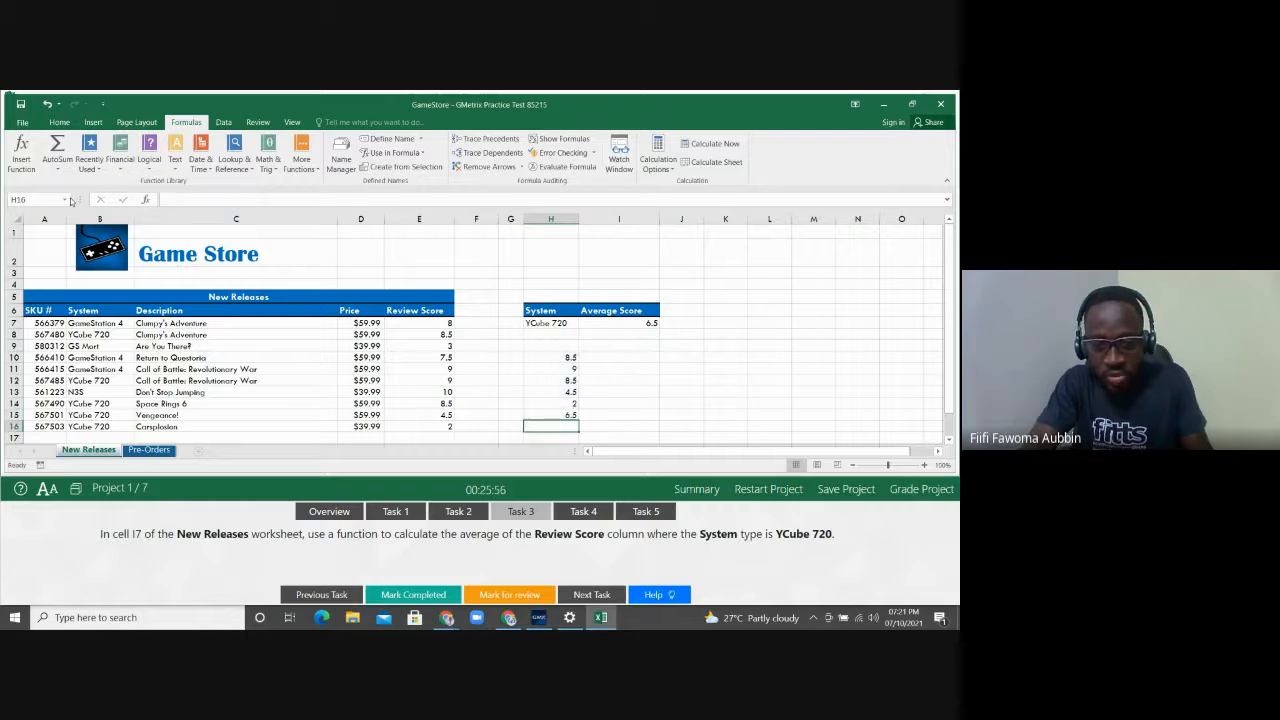
Step: Compare the manual average in H15 with the AVERAGEIF cell I7, and clear the check values from H10:H15
left_click(560, 415)
left_click(650, 321)
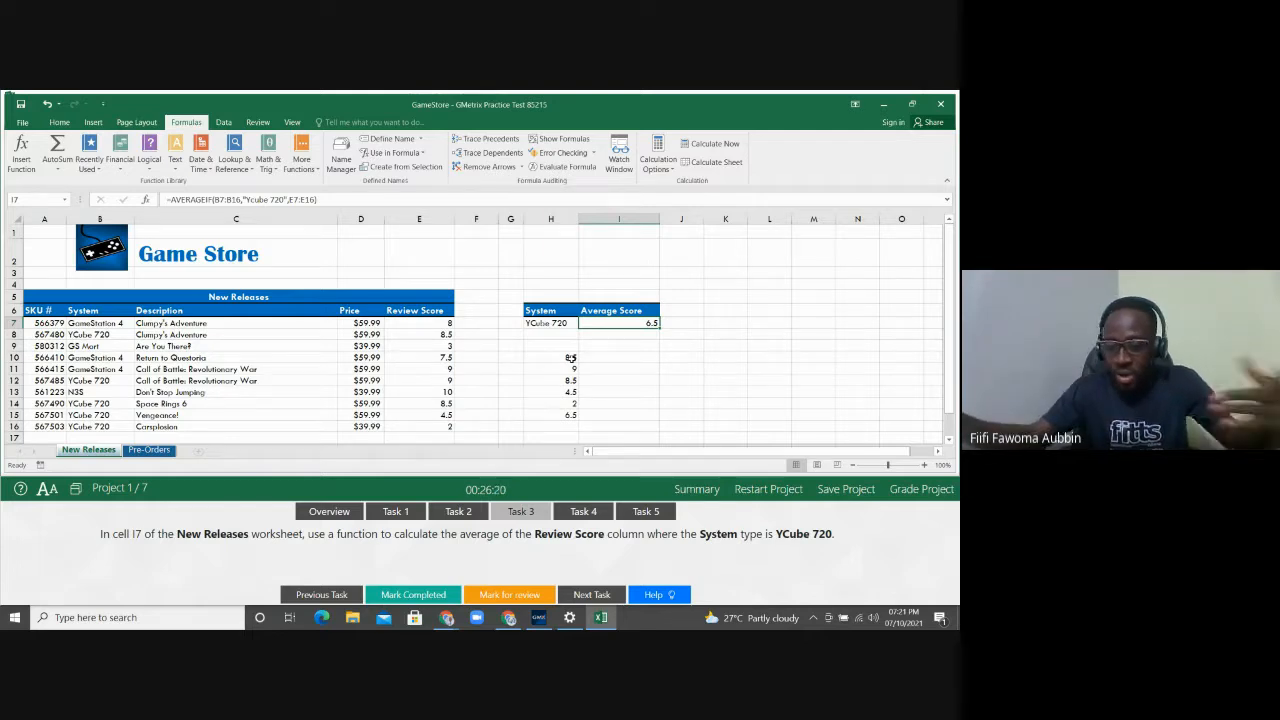
left_click_drag(570, 357, 567, 420)
key("Delete")
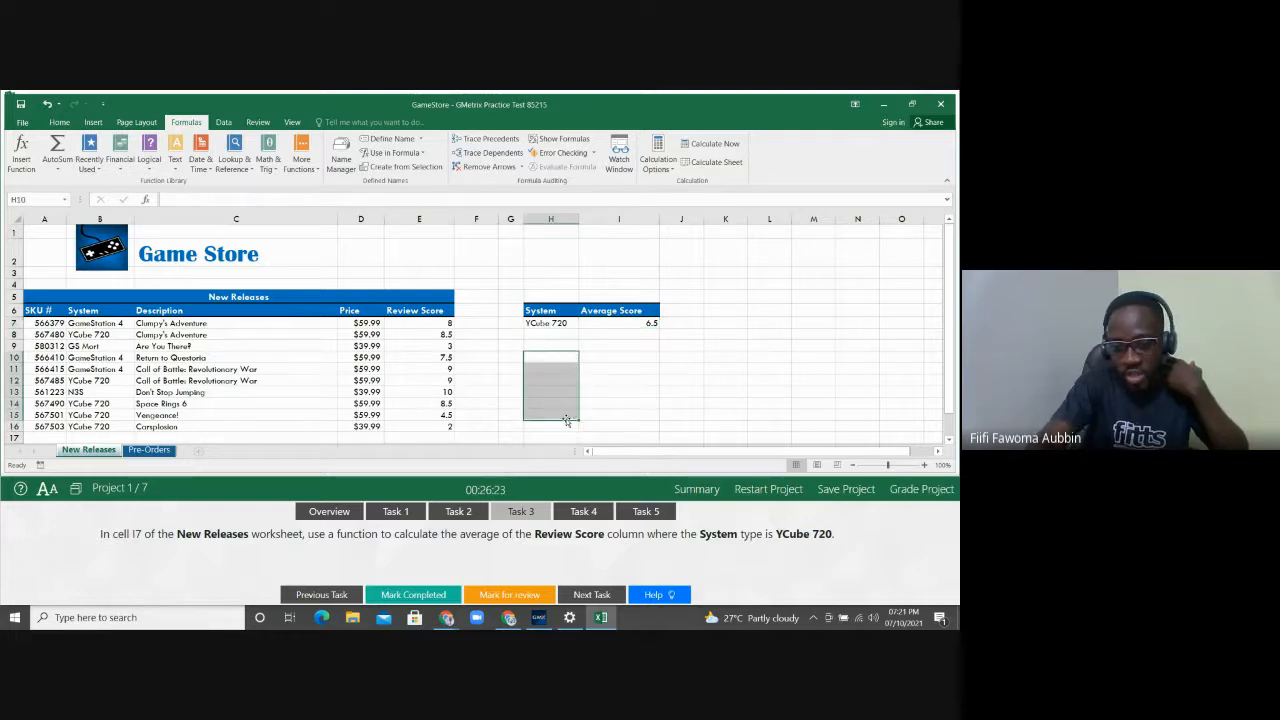
Step: Review the range, criteria and average range arguments of the AVERAGEIF function in I7 and accept them
left_click(641, 324)
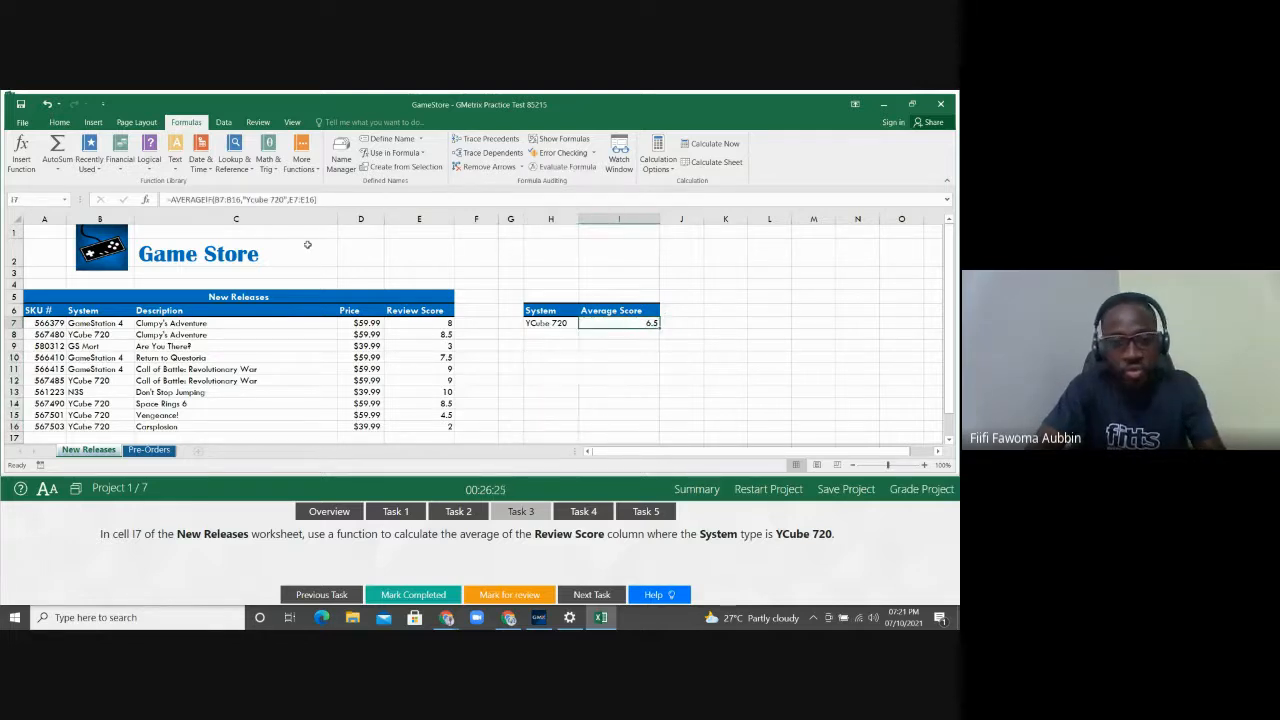
left_click(150, 200)
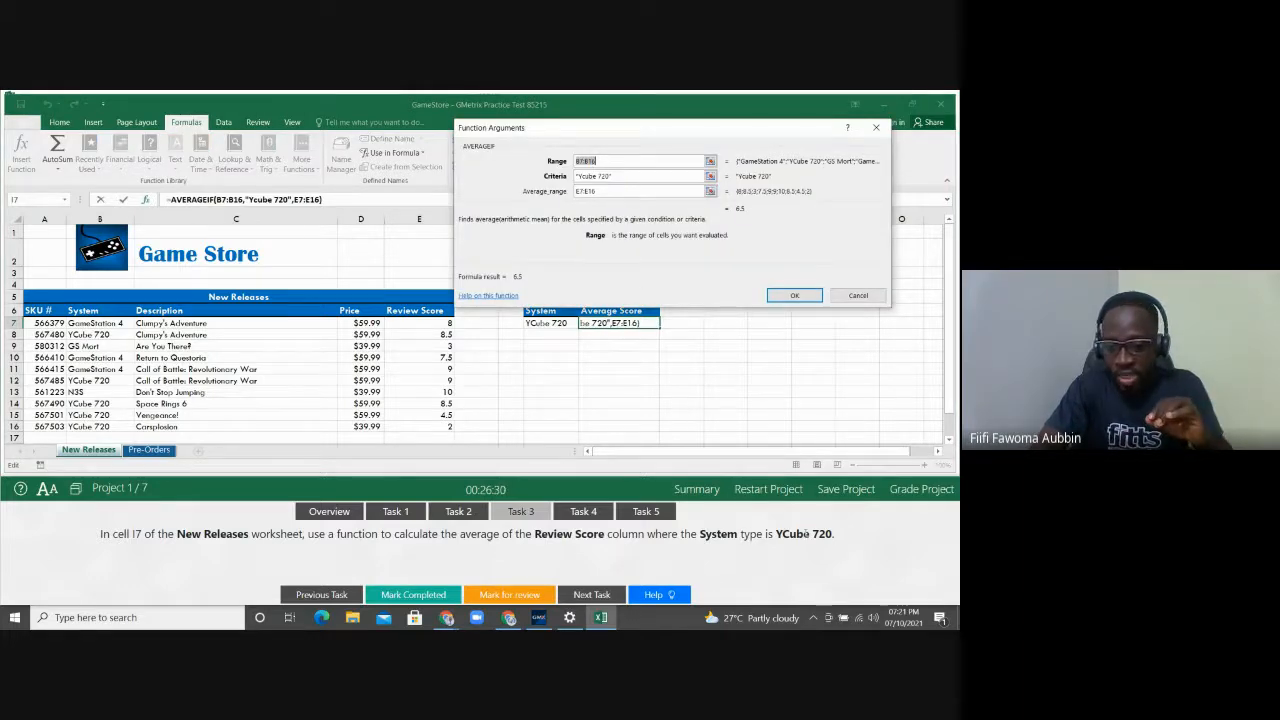
left_click(604, 160)
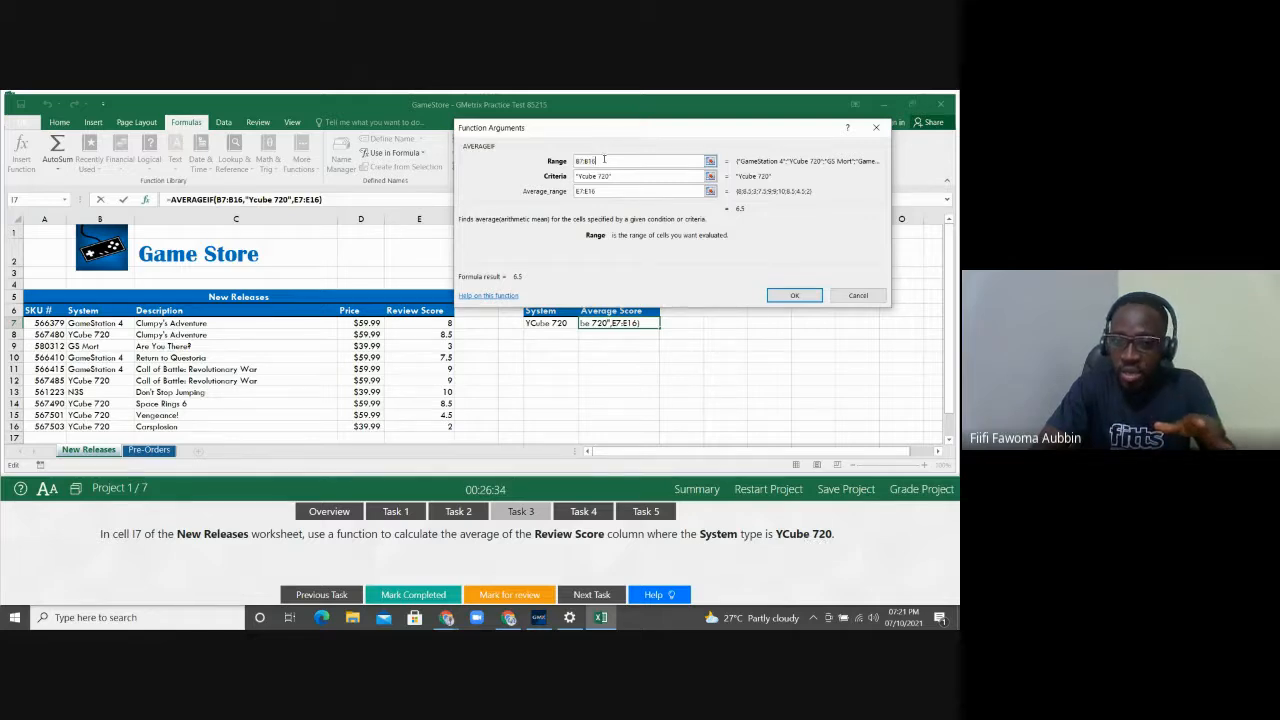
left_click(608, 190)
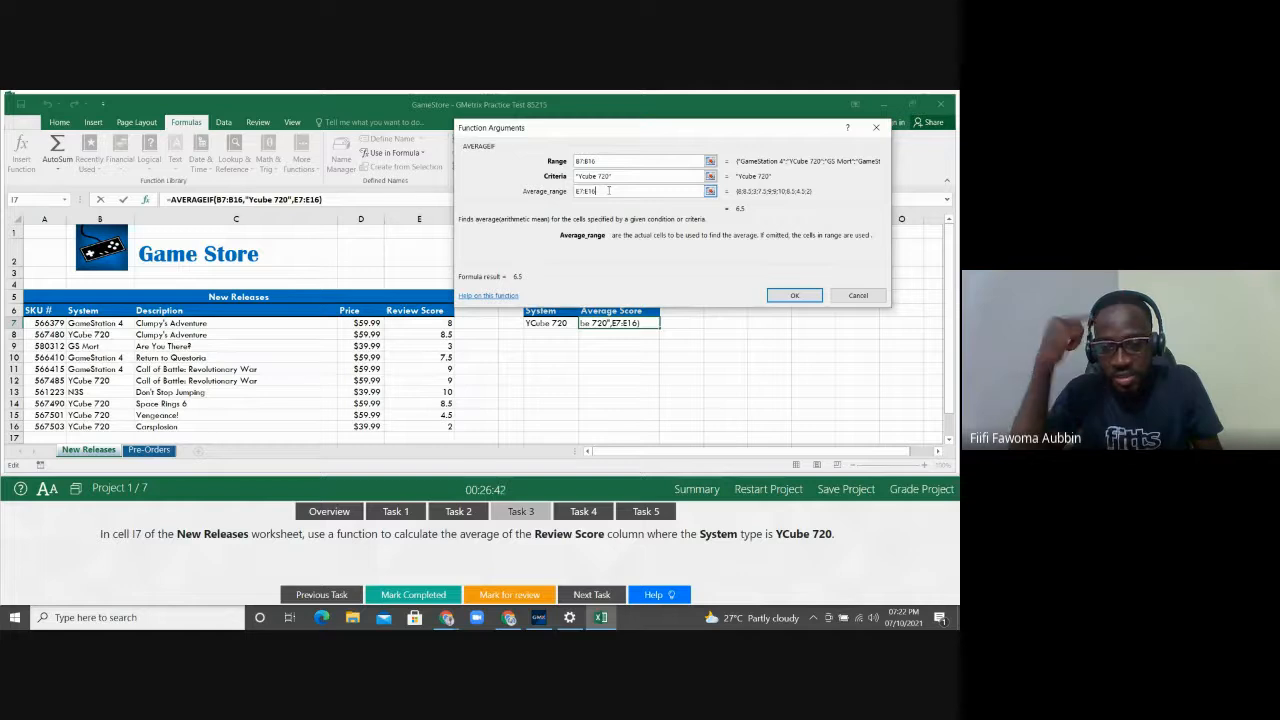
left_click(794, 296)
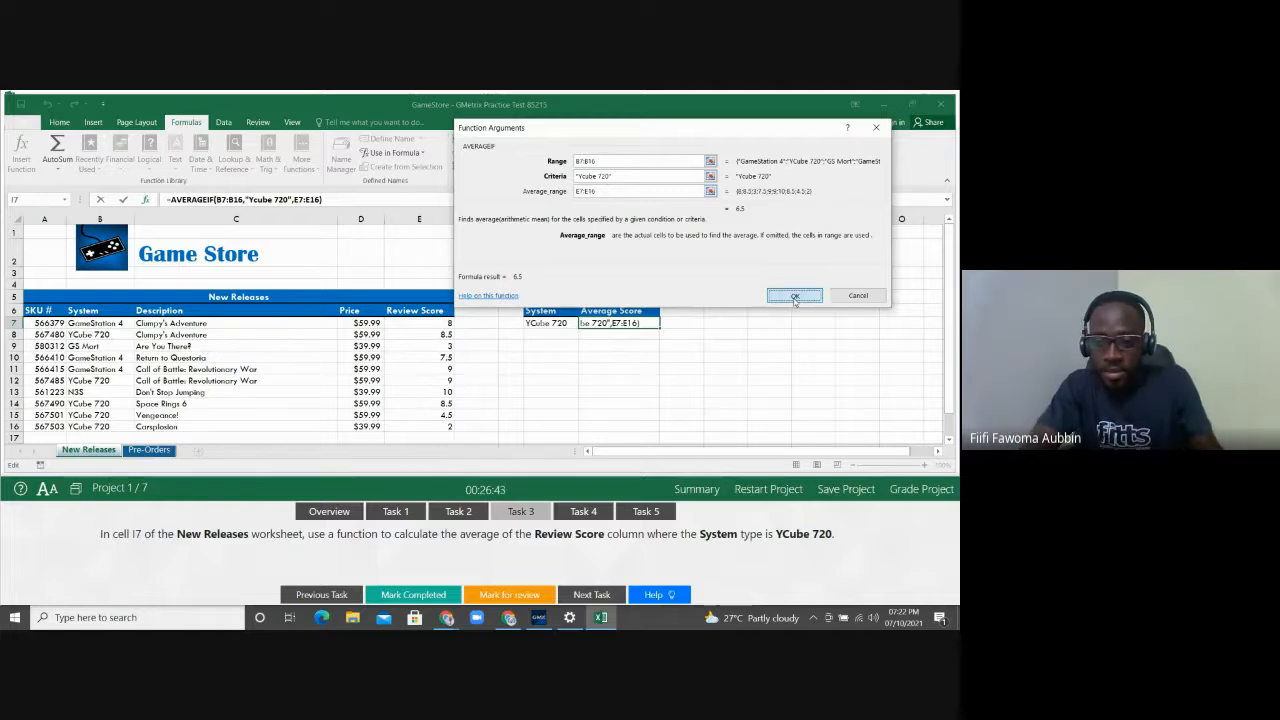
Step: Show the Task 4 instructions and select A6:E16 on the New Releases worksheet to examine its data range
left_click(592, 515)
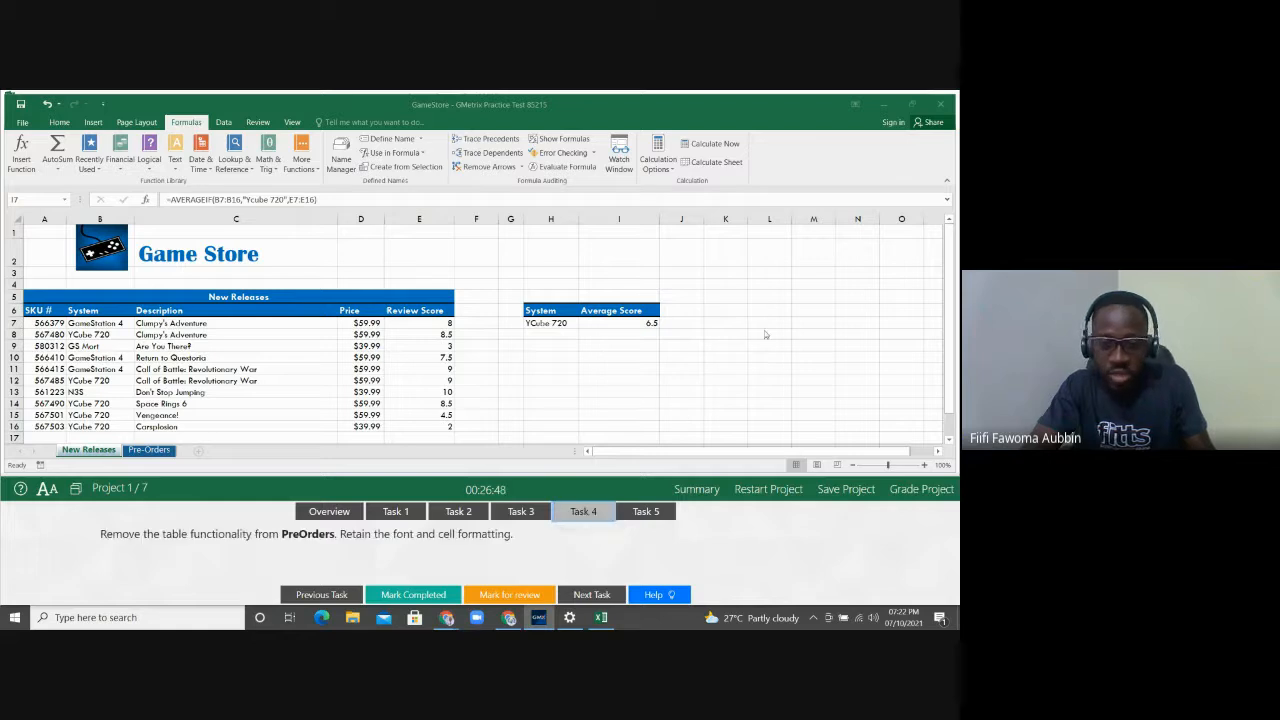
left_click(671, 382)
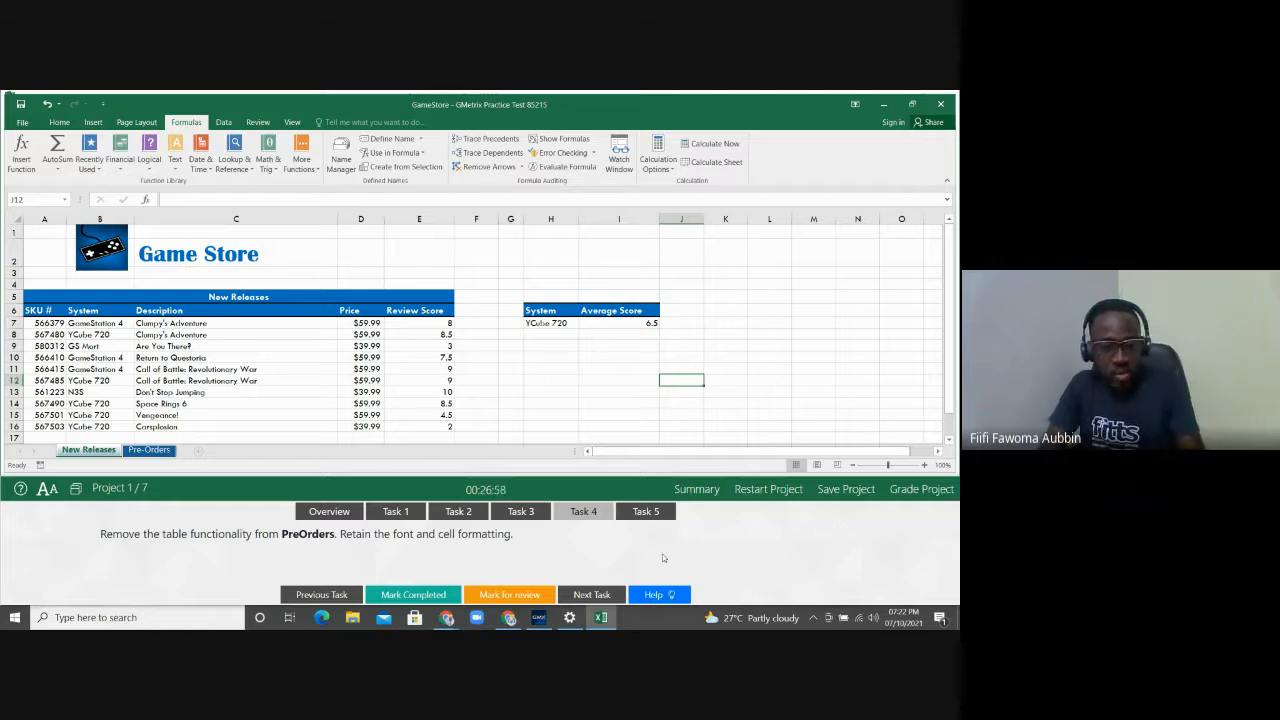
left_click(610, 390)
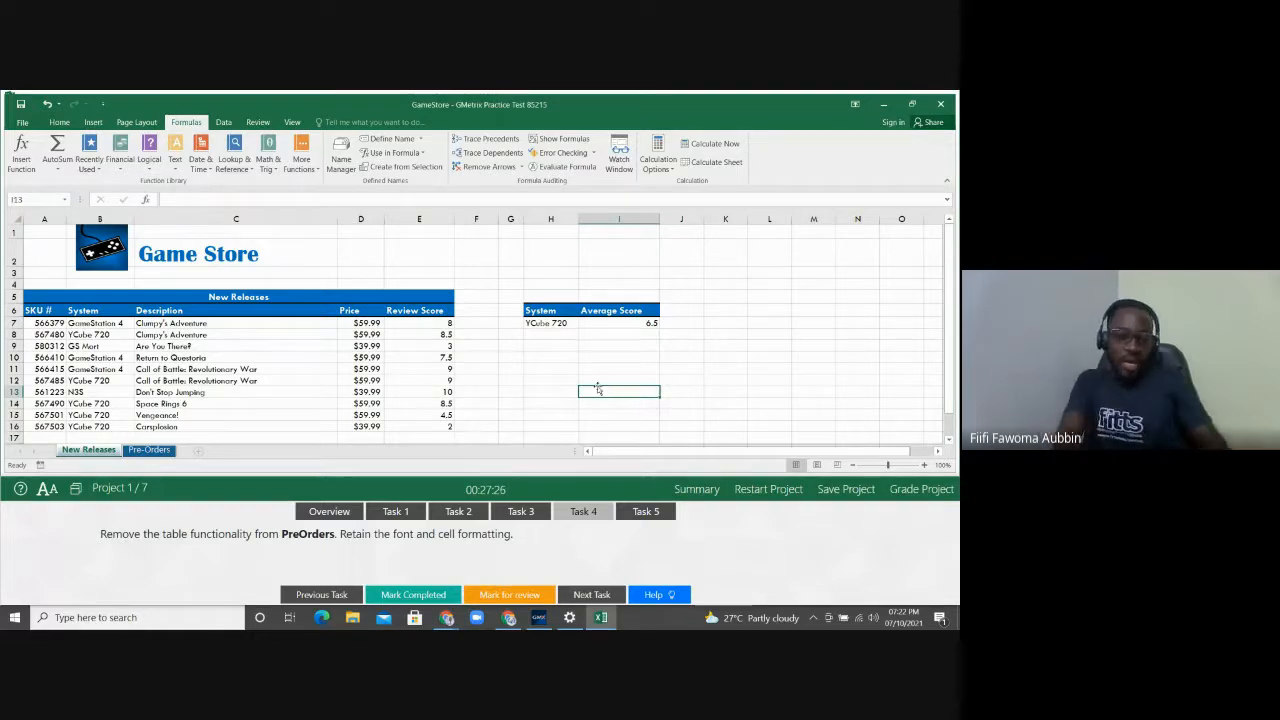
left_click(200, 357)
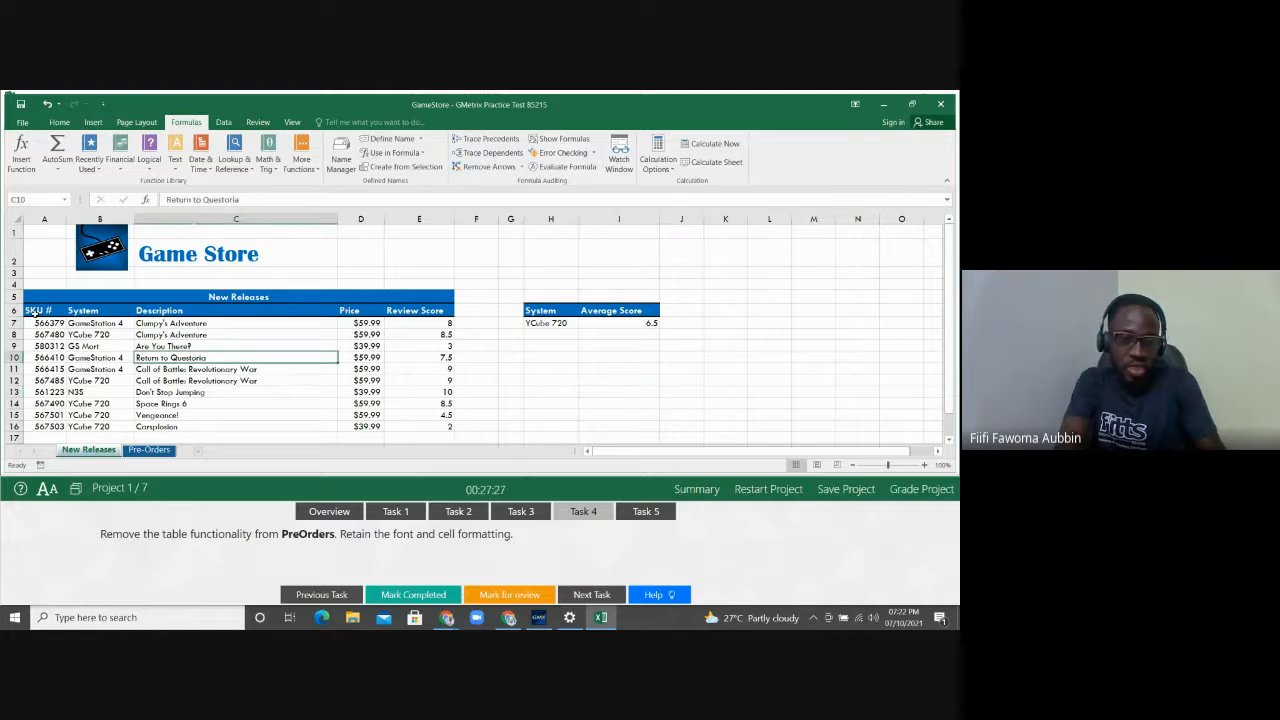
left_click(37, 312)
left_click_drag(37, 312, 418, 432)
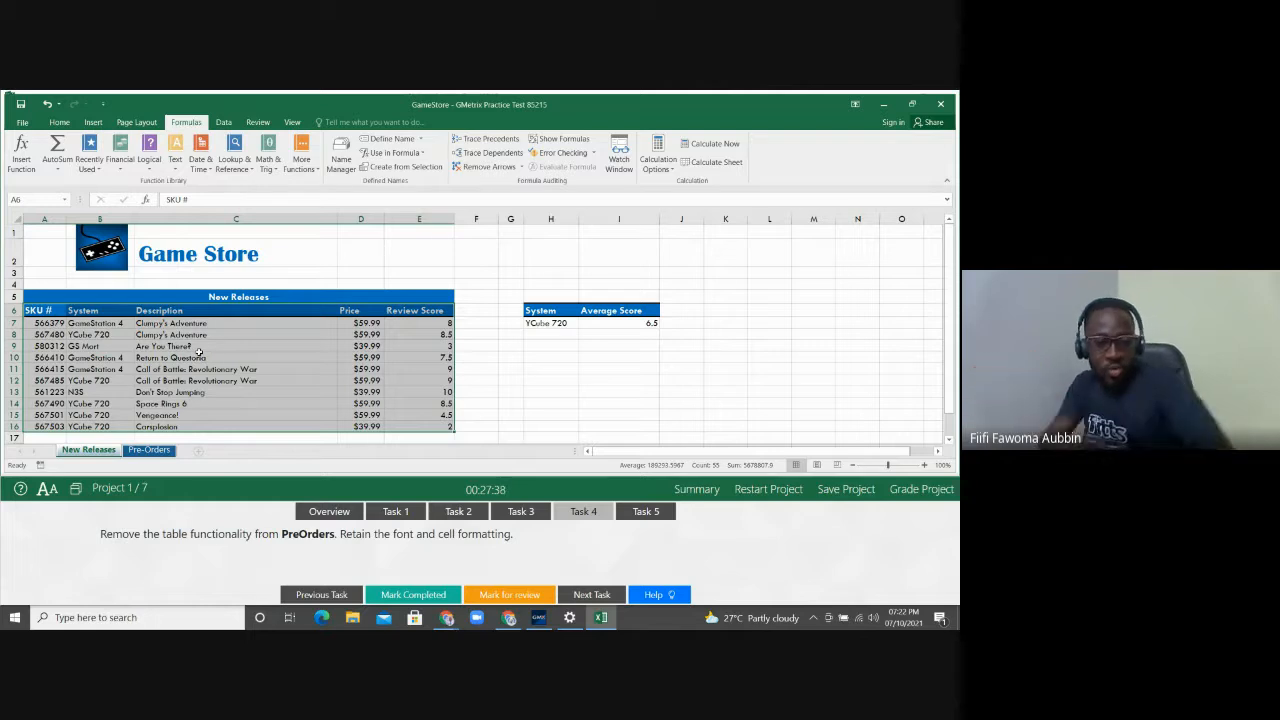
Step: Convert the Upcoming Games table on the Pre-Orders worksheet to a normal range, keeping its formatting
key("ctrl+Page_Down")
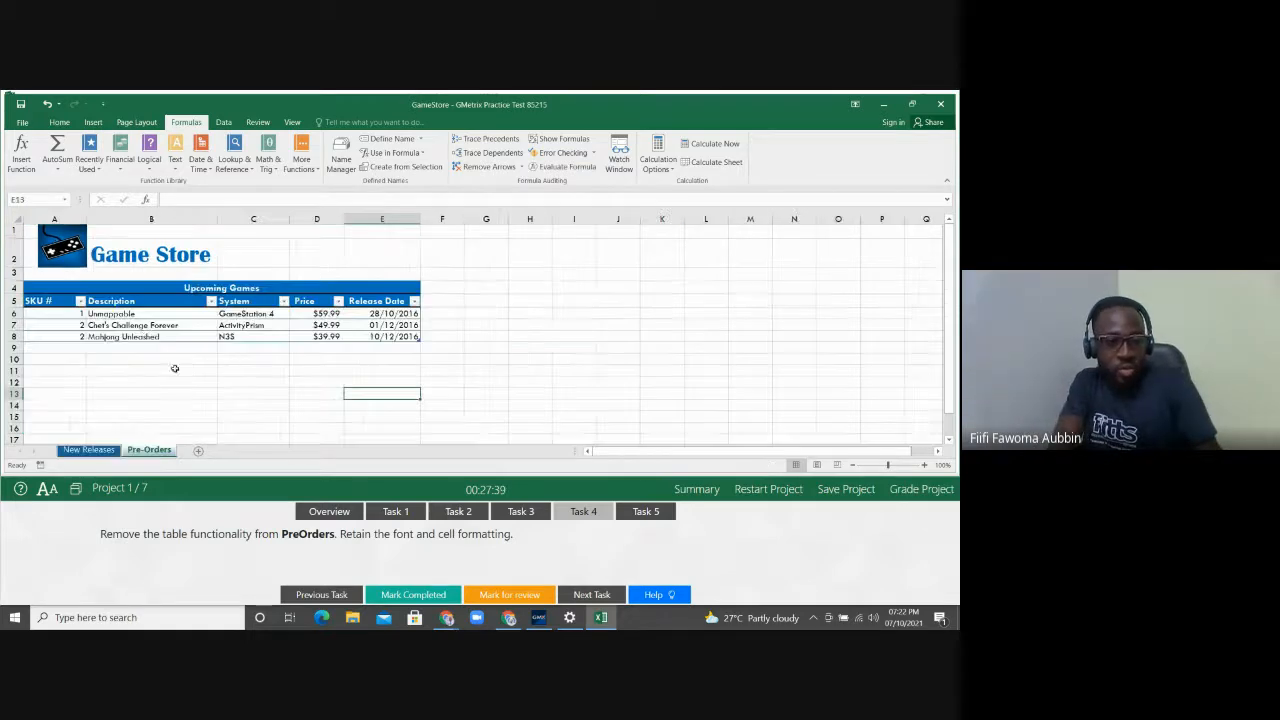
left_click(144, 337)
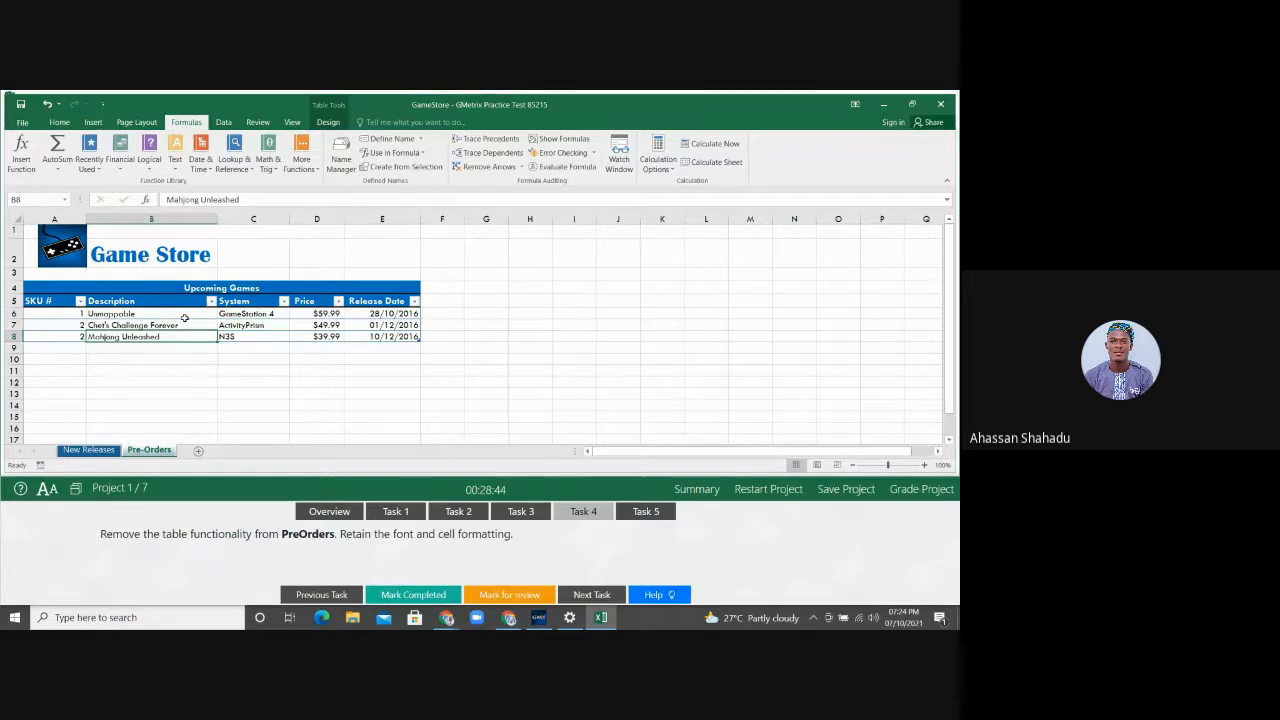
left_click(184, 318)
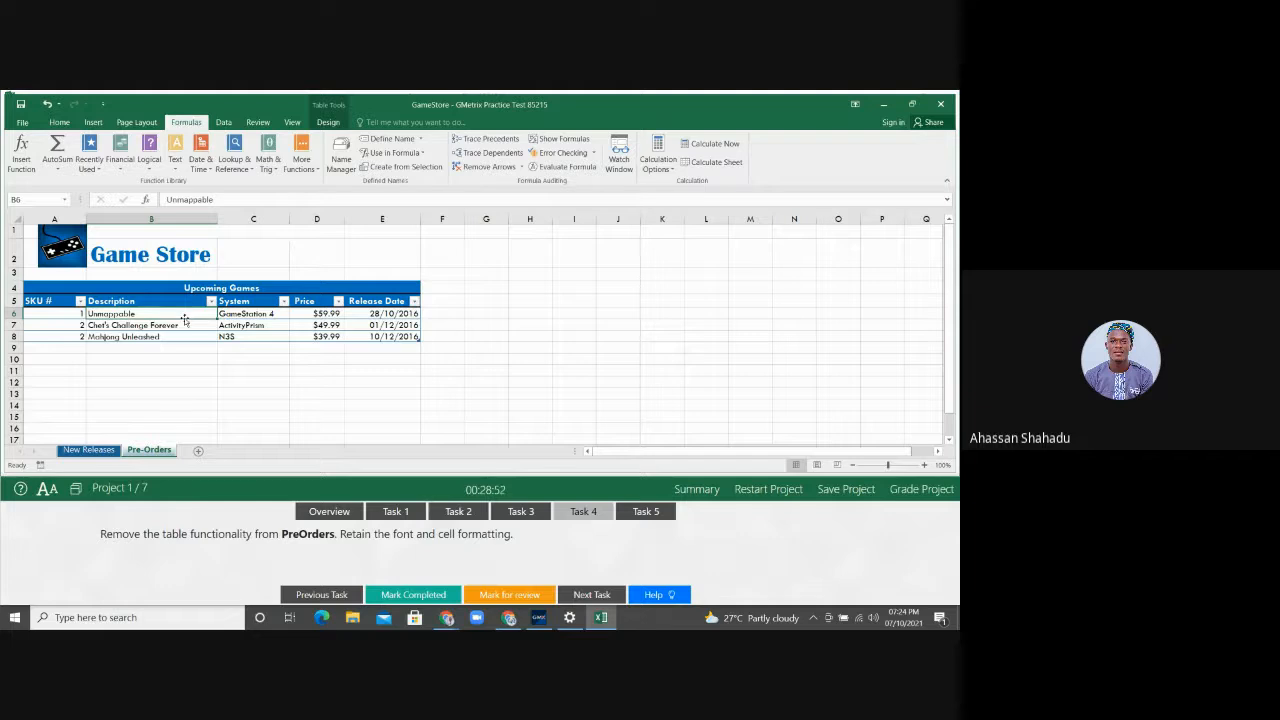
left_click(326, 122)
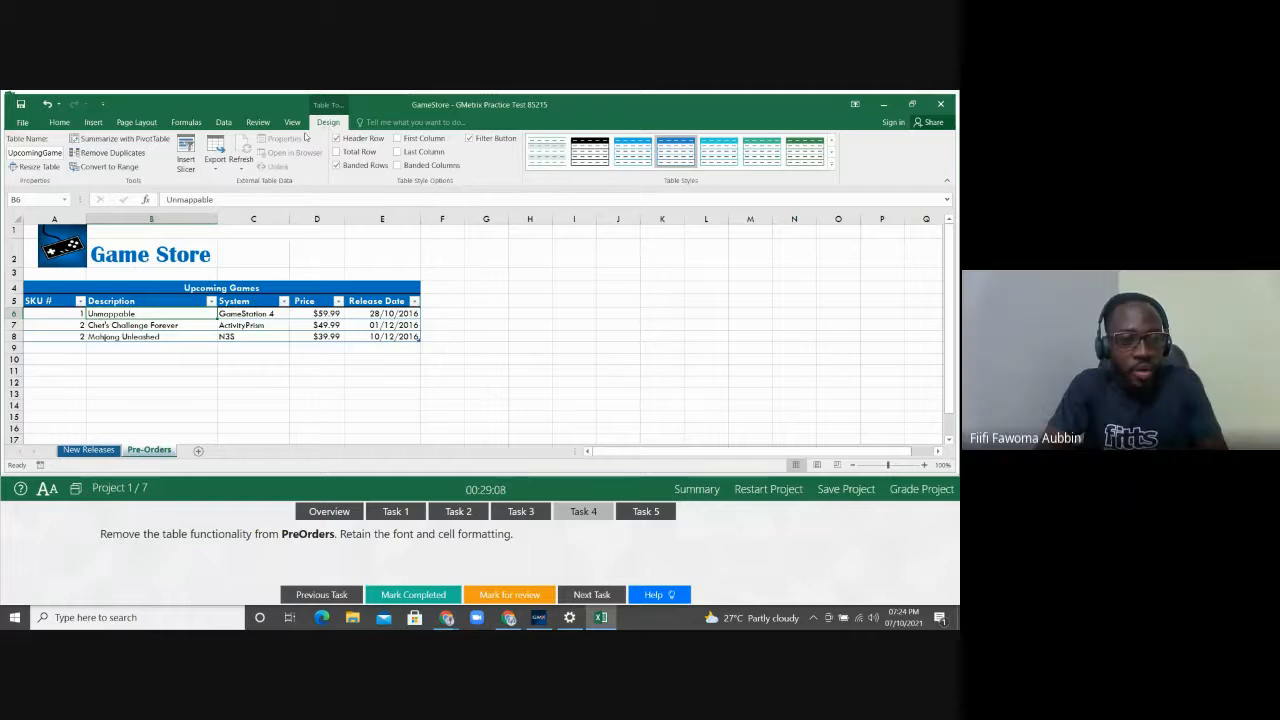
left_click(123, 172)
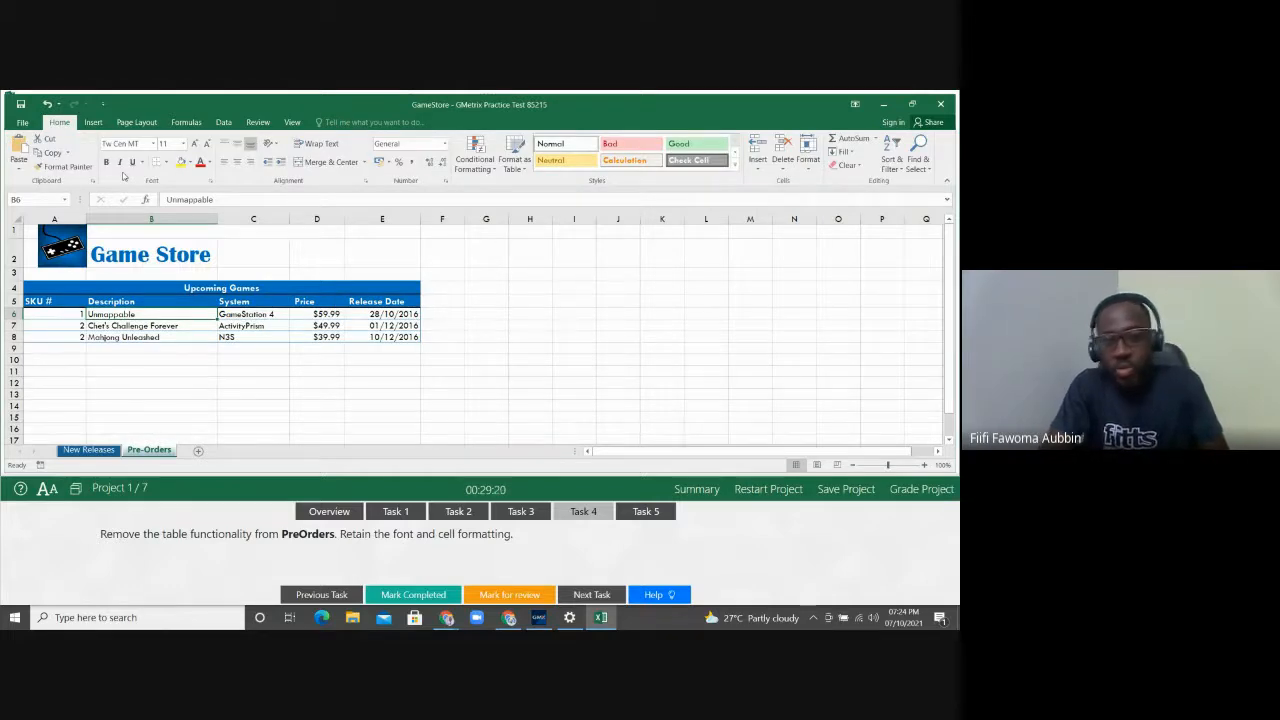
Step: Select the game controller logo on the Pre-Orders worksheet and display its picture formatting tools
left_click(181, 327)
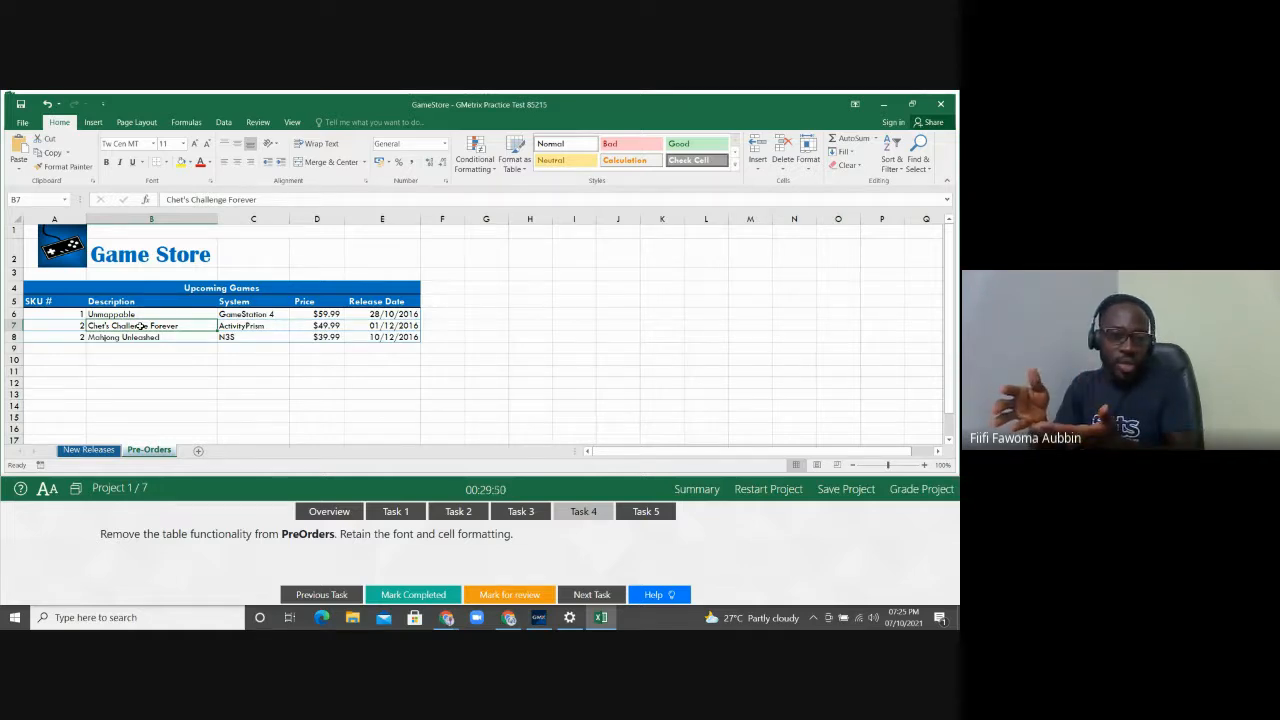
left_click(73, 252)
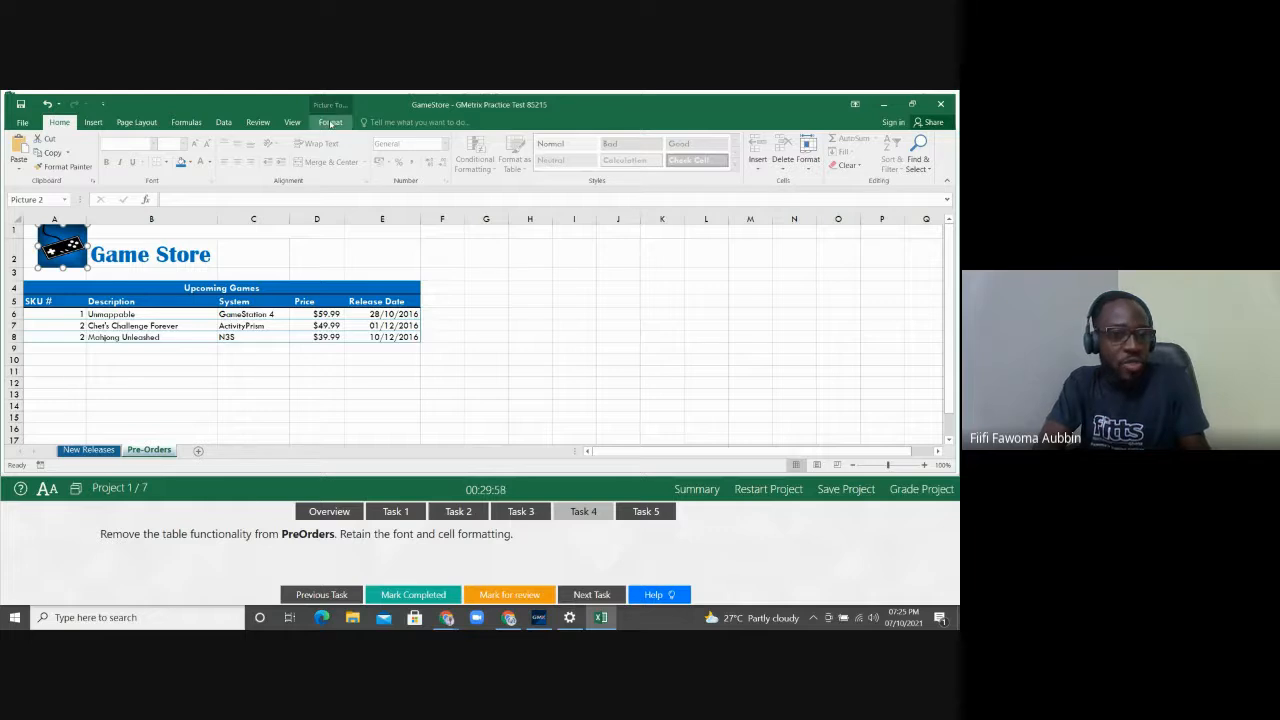
left_click(330, 123)
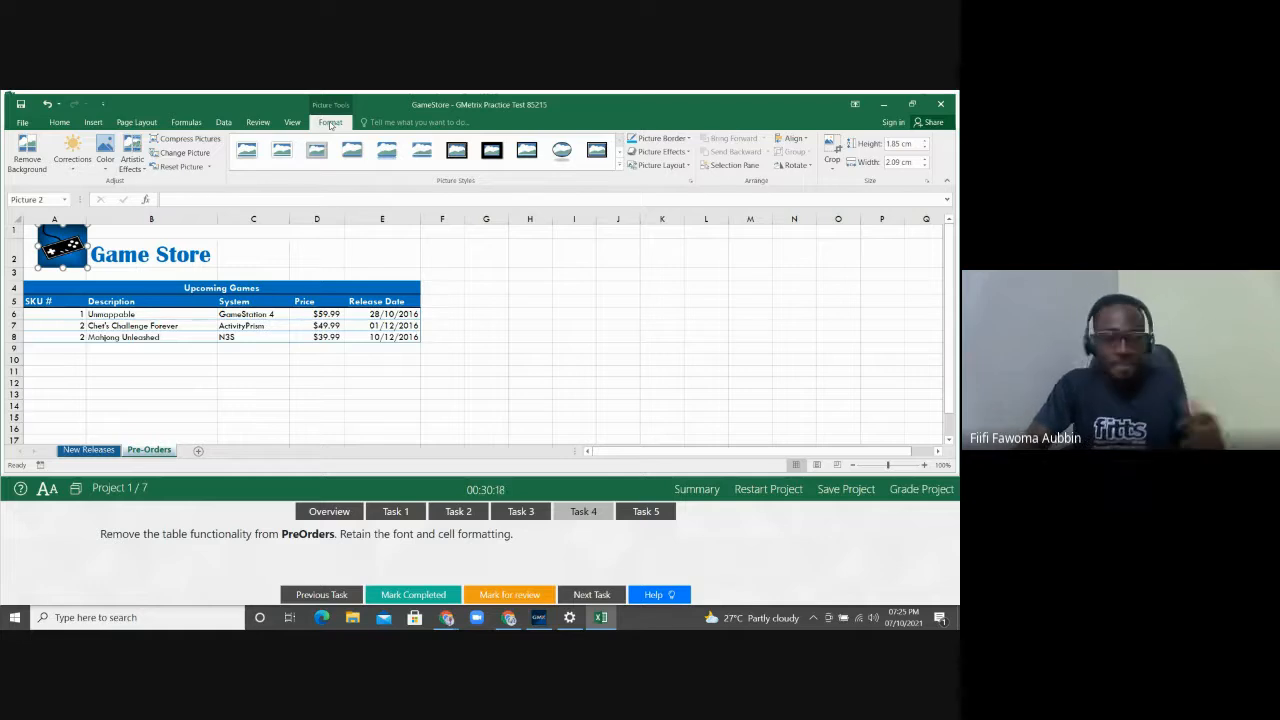
Step: Deselect the logo on the Pre-Orders worksheet and show the Task 5 instructions
left_click(468, 396)
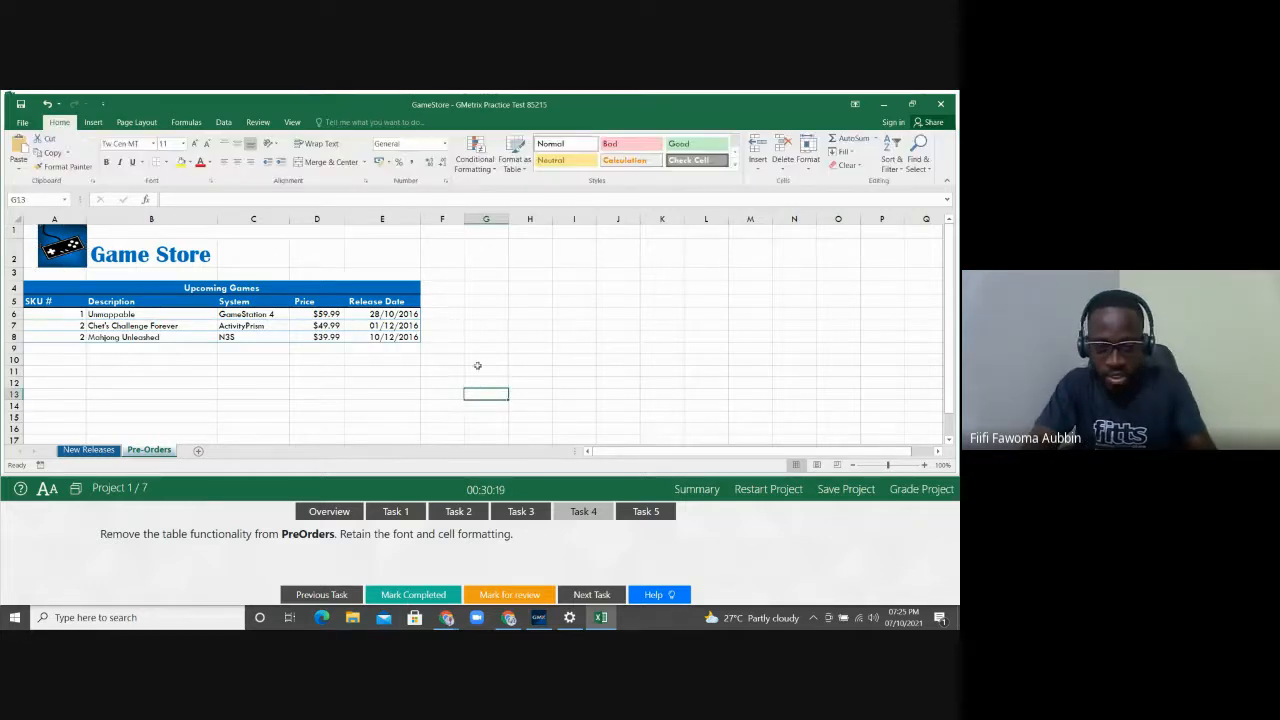
left_click(646, 512)
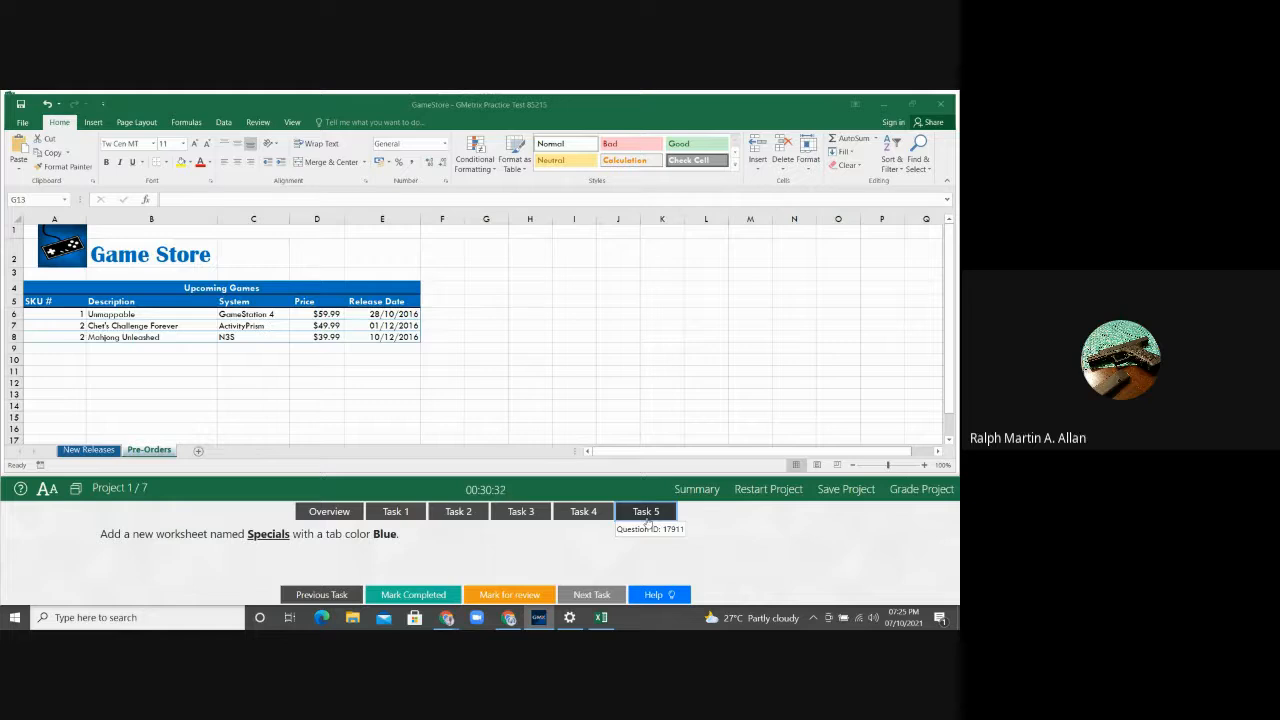
left_click(190, 329)
left_click(190, 329)
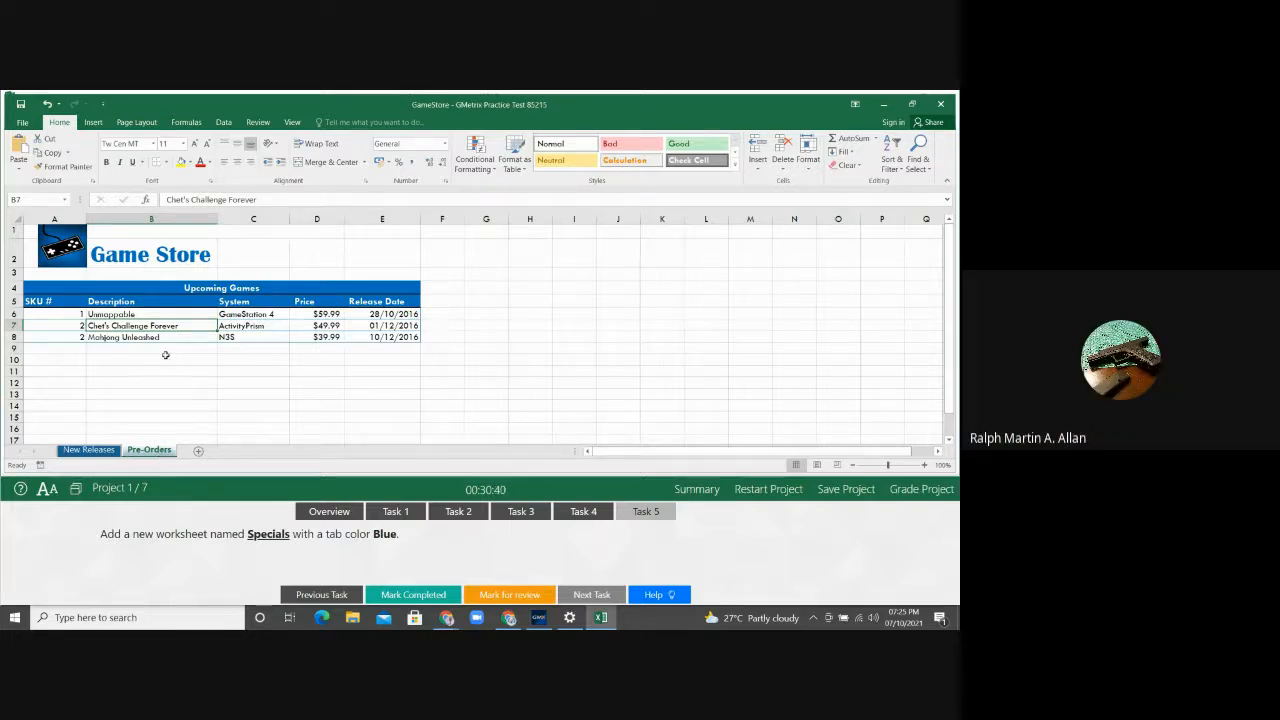
left_click(175, 314)
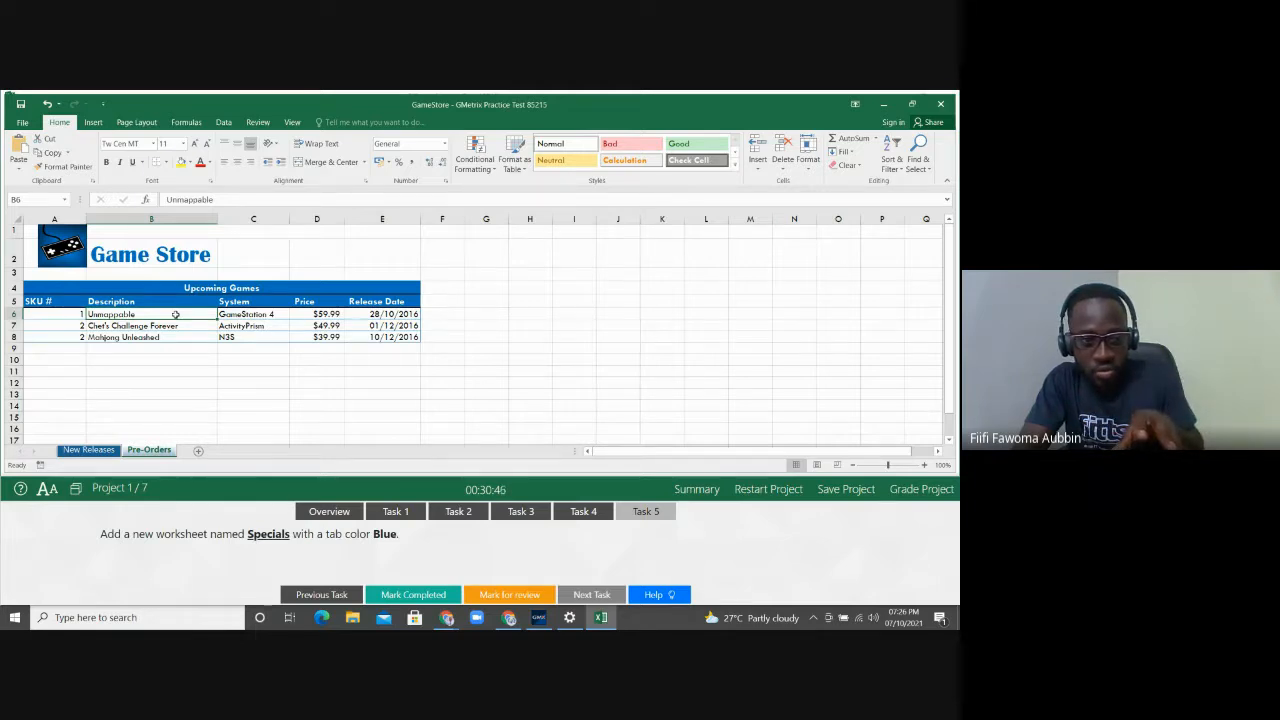
left_click(243, 322)
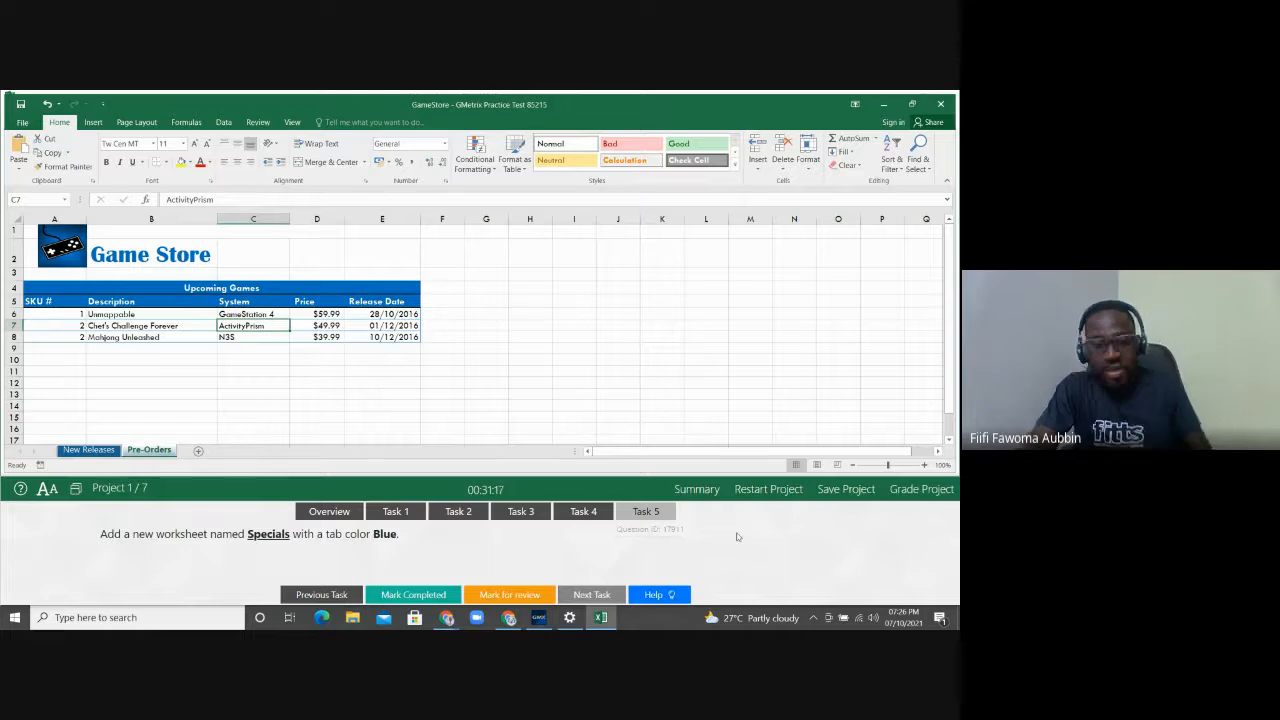
Step: Grade Project 1 and continue from its task feedback to Project 2
left_click(911, 495)
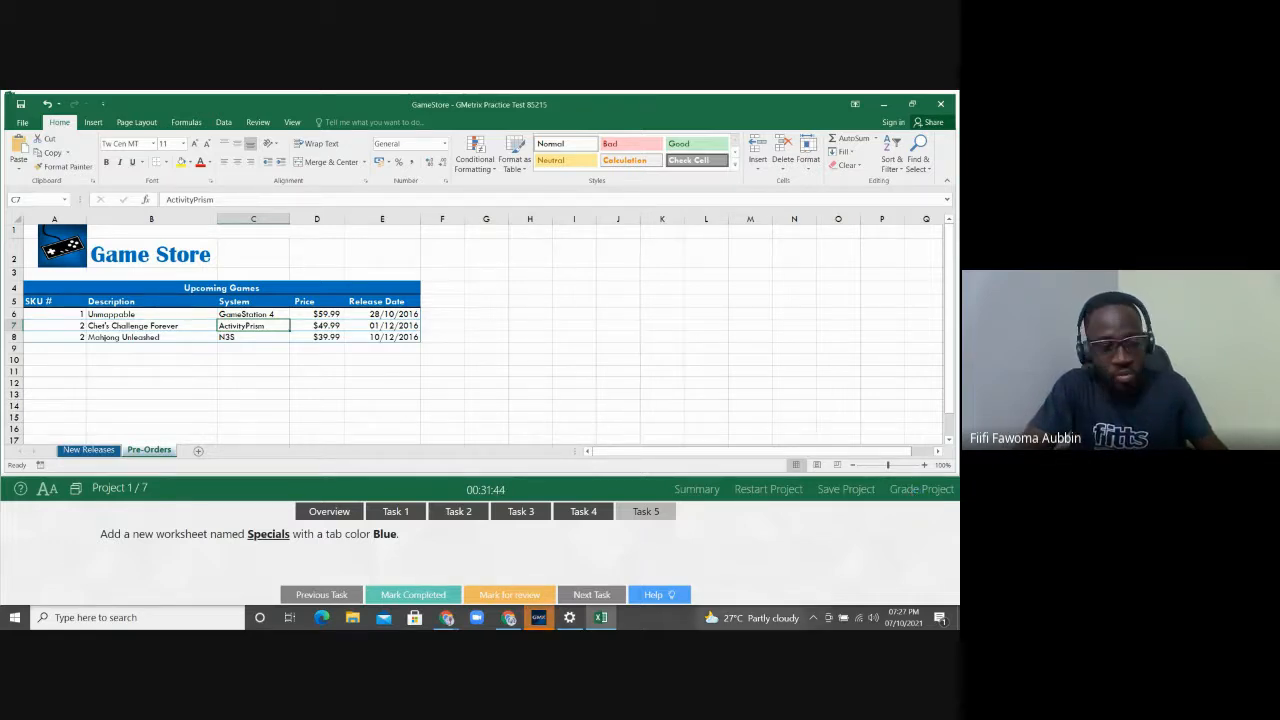
left_click(911, 491)
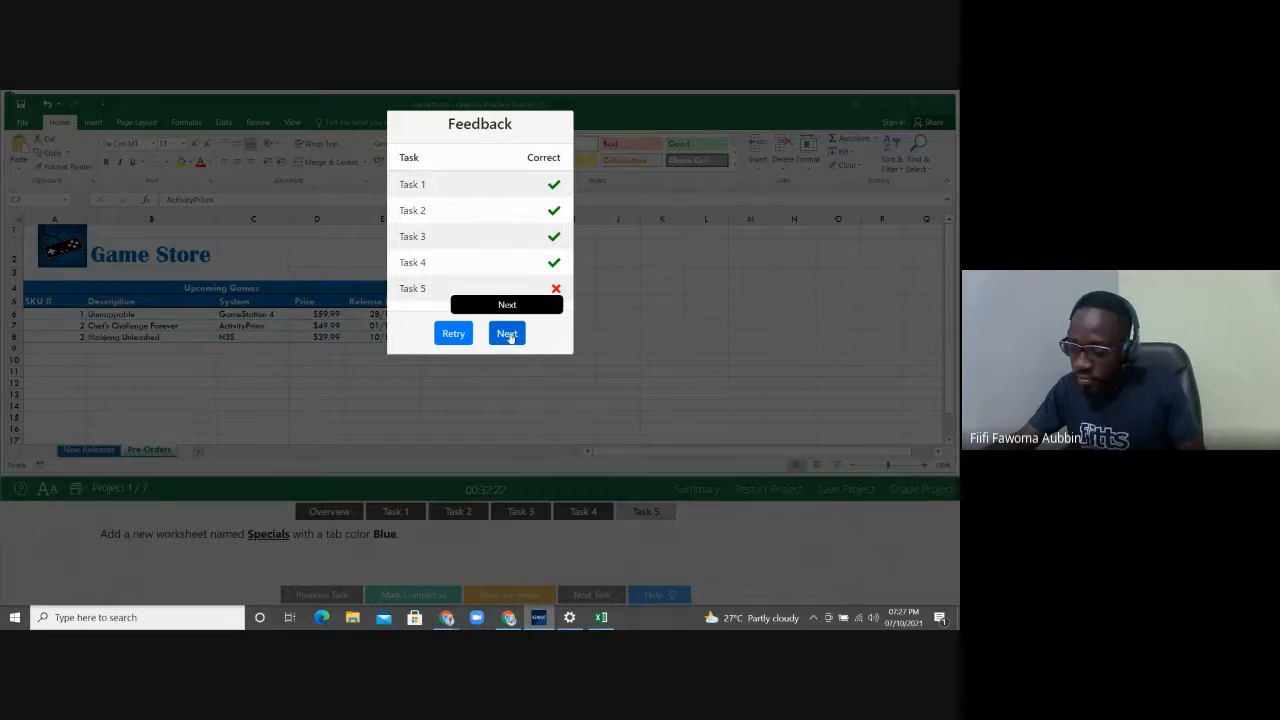
left_click(507, 334)
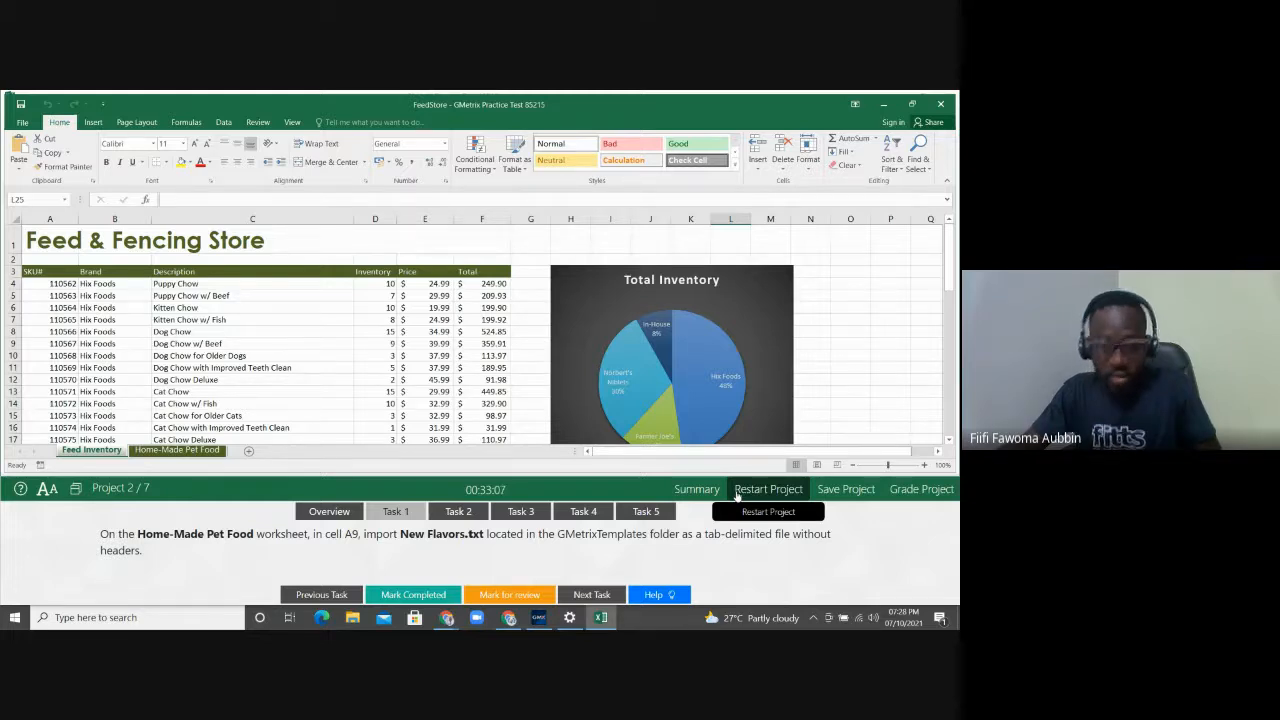
Step: Read the Feed Store project overview and return to the Task 1 instructions
left_click(343, 512)
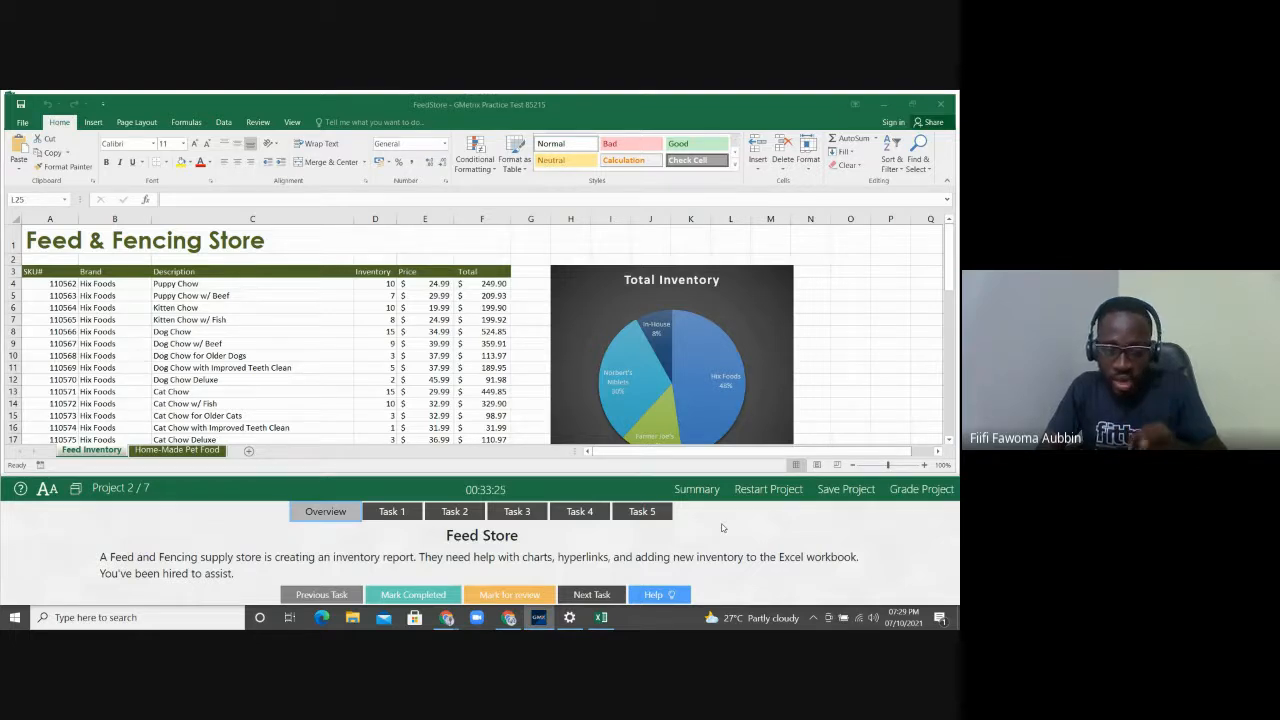
left_click(391, 512)
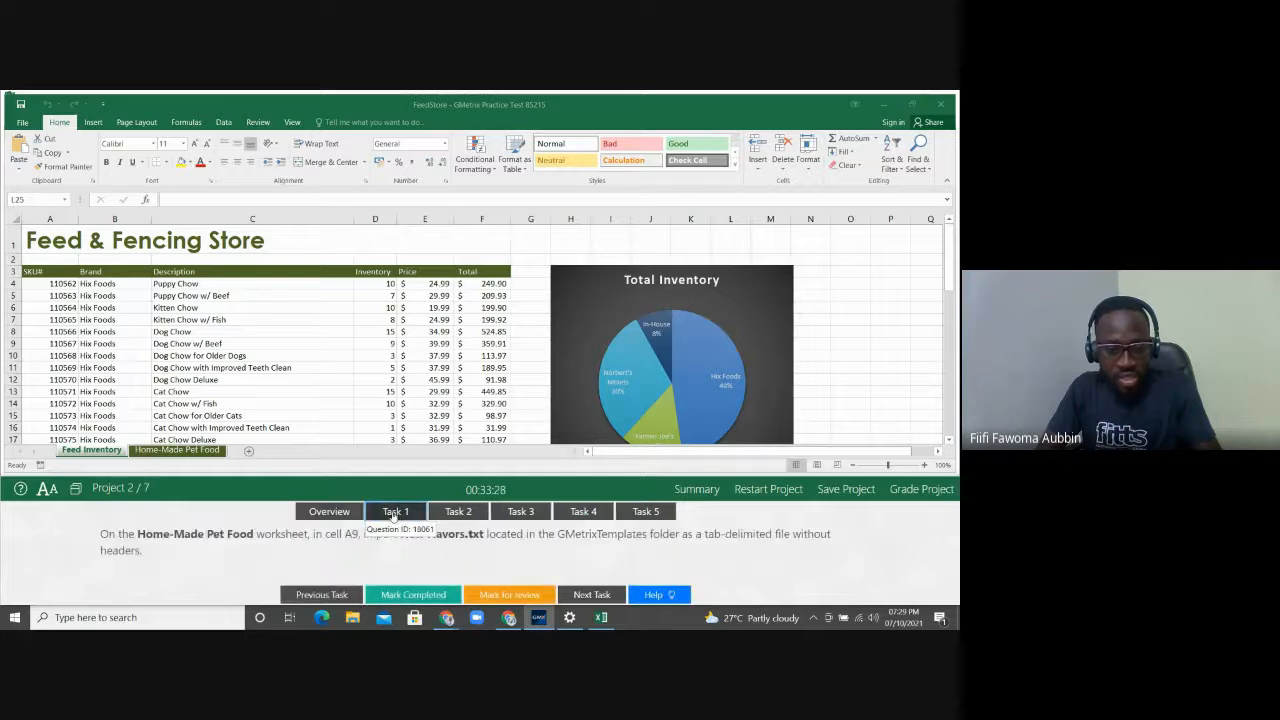
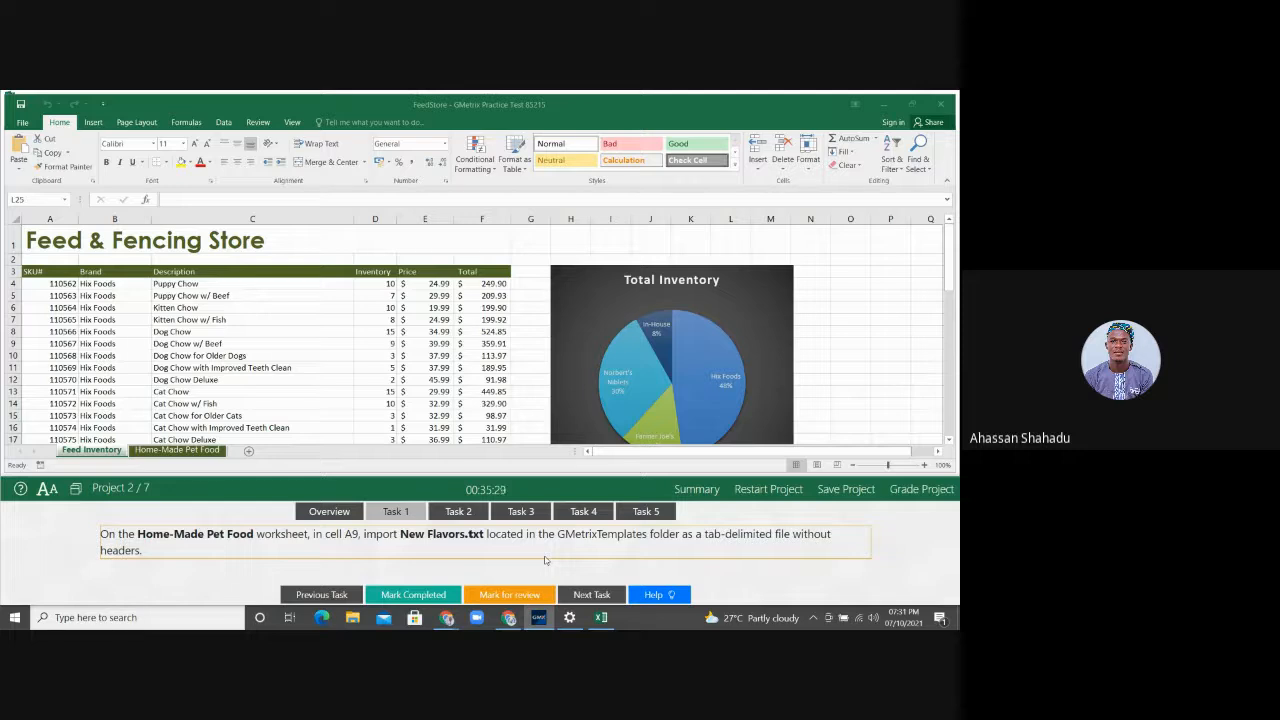
Step: Start a text import at cell A9 of the Home-Made Pet Food worksheet using New Flavors from the GMetrixTemplates folder
left_click(178, 450)
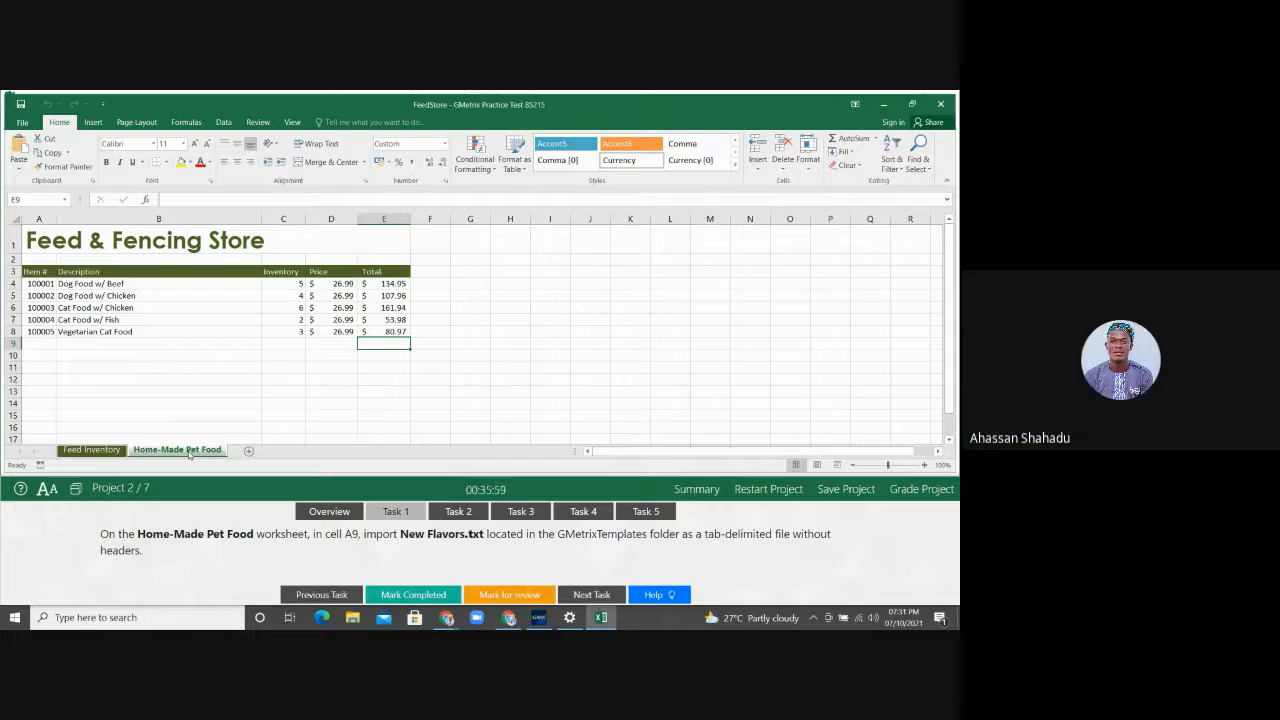
left_click(51, 345)
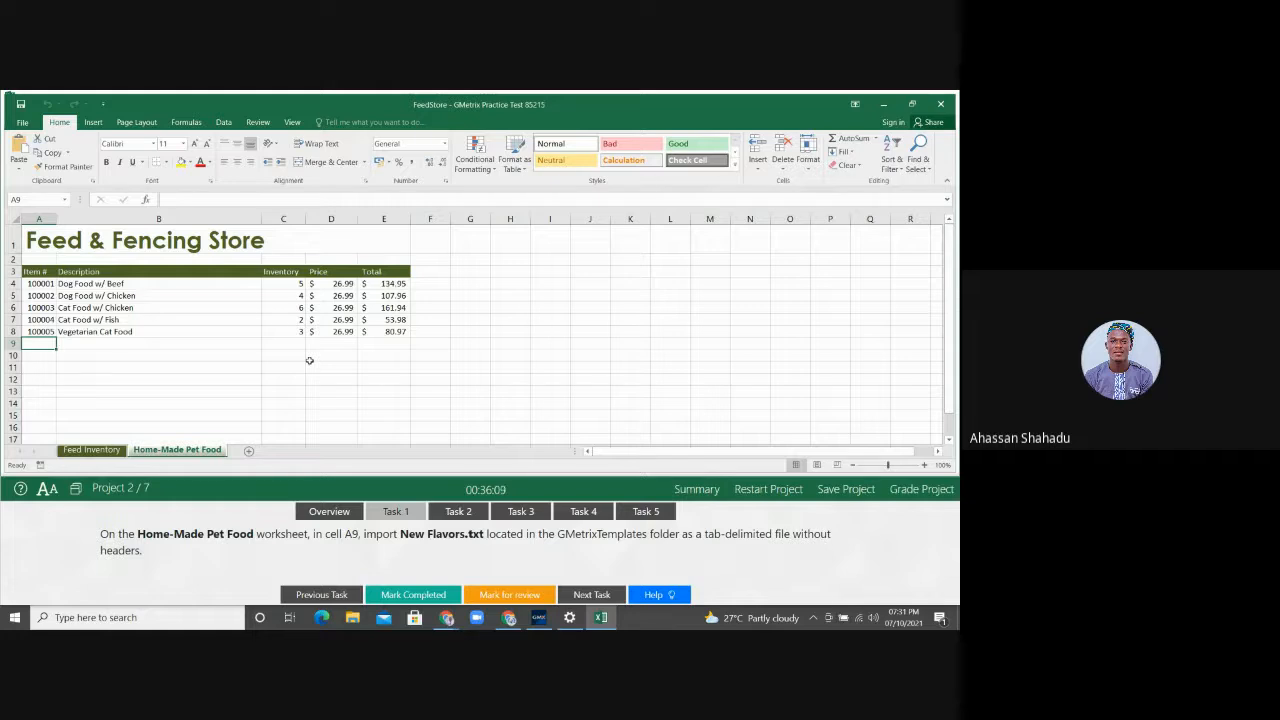
left_click(224, 122)
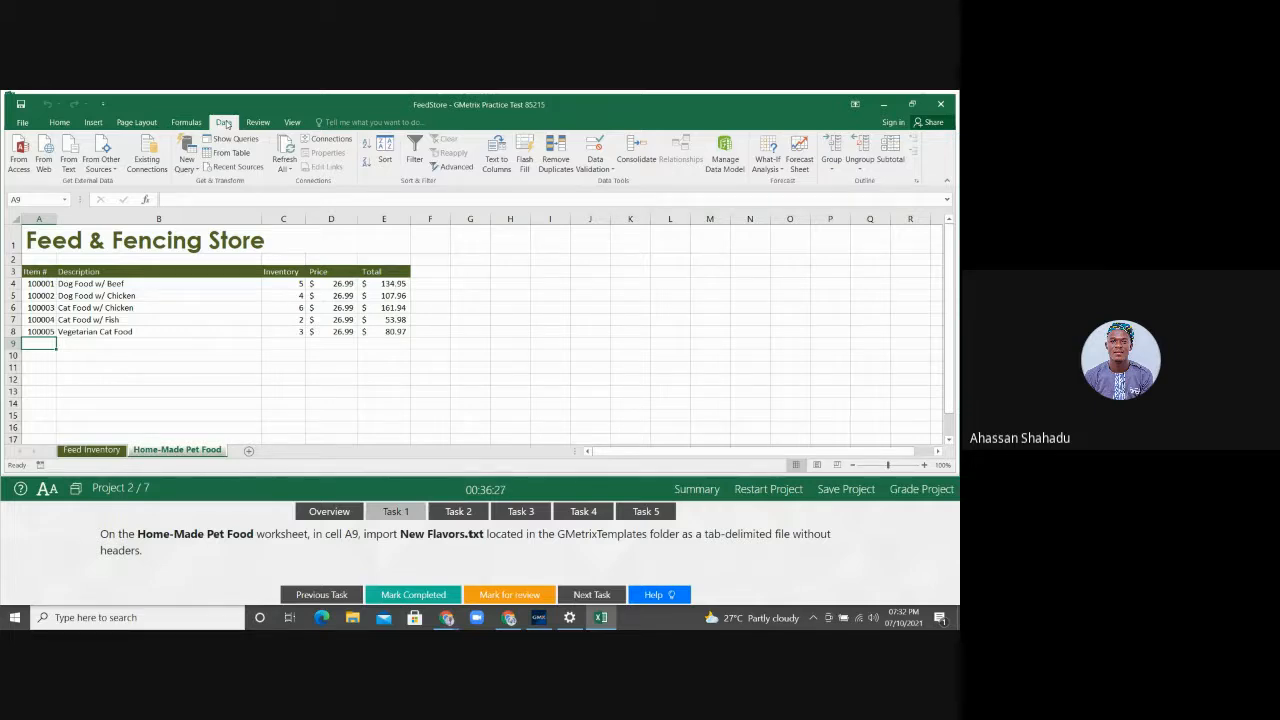
left_click(76, 164)
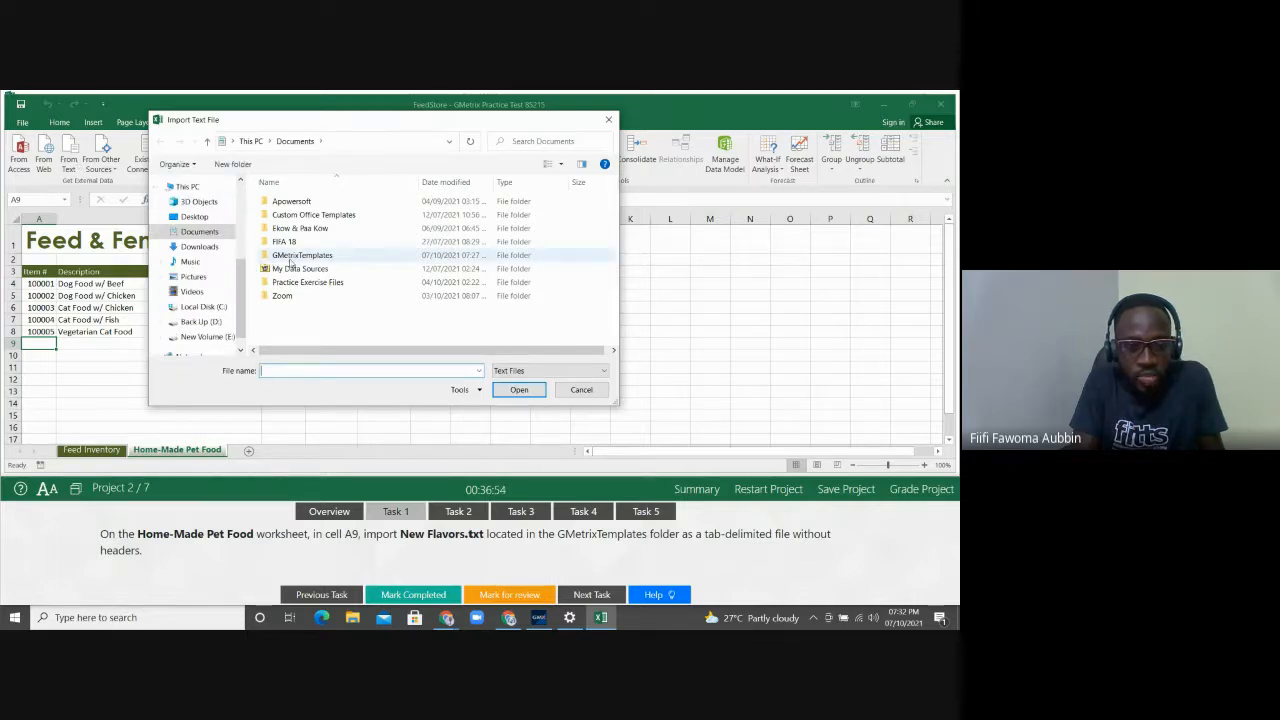
double_click(288, 256)
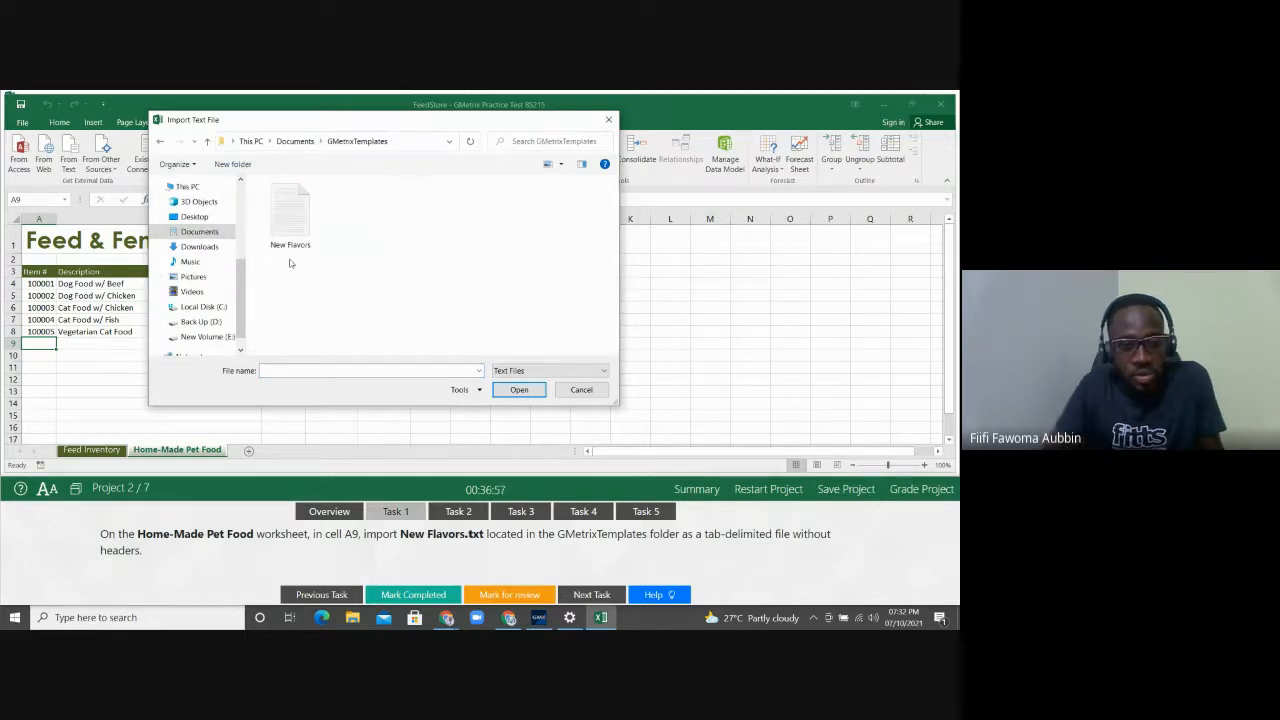
left_click(289, 240)
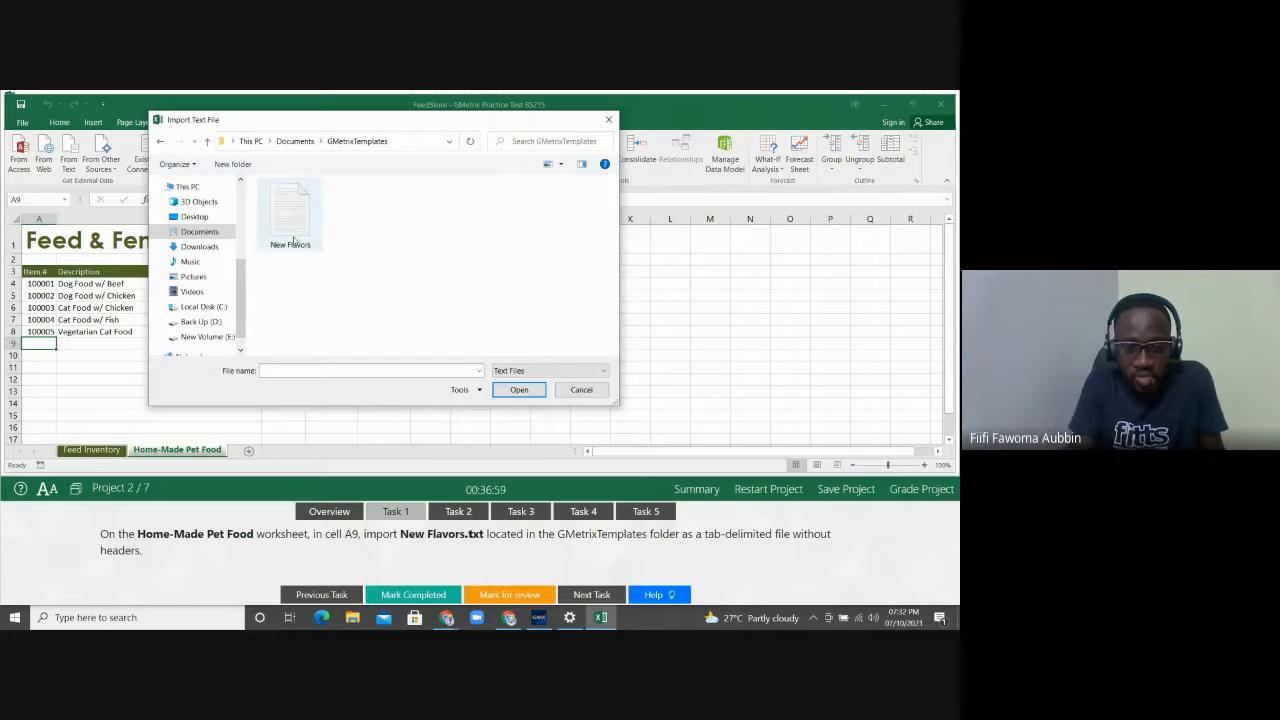
left_click(518, 391)
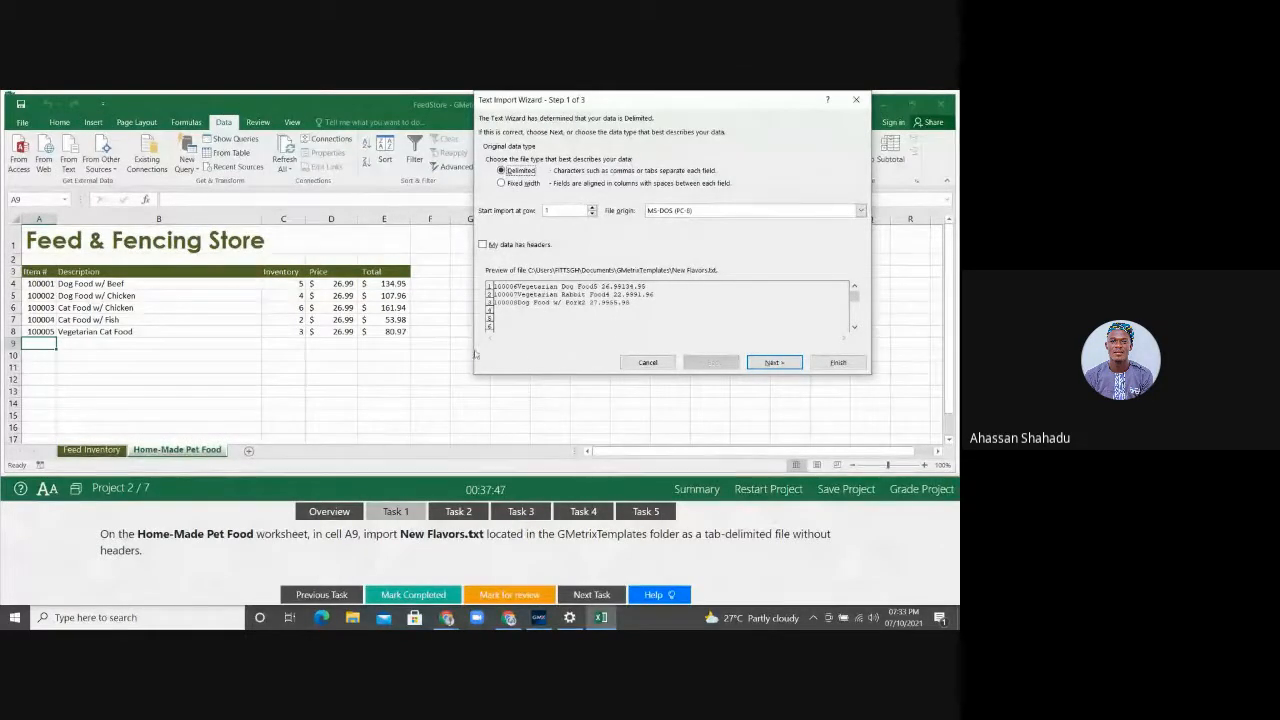
Step: Complete the import as tab-delimited text without headers, in General column format, placing the data at A9 of the existing worksheet
left_click(766, 363)
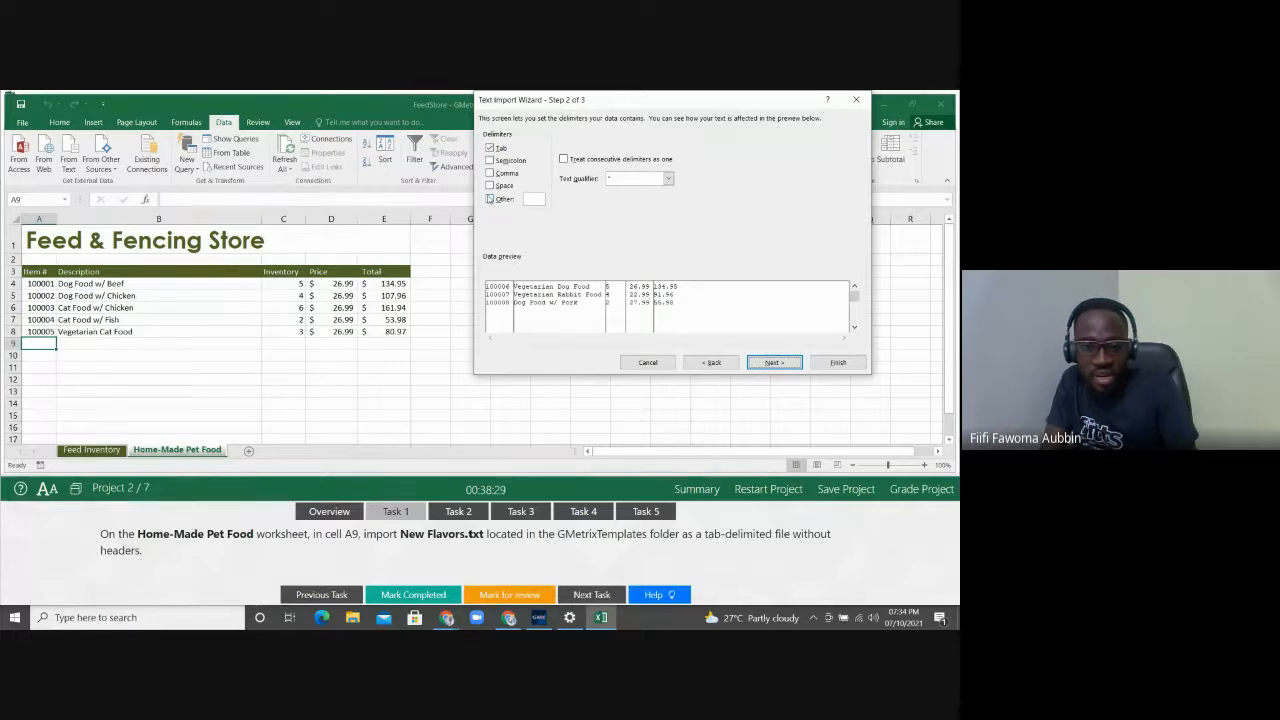
left_click(700, 365)
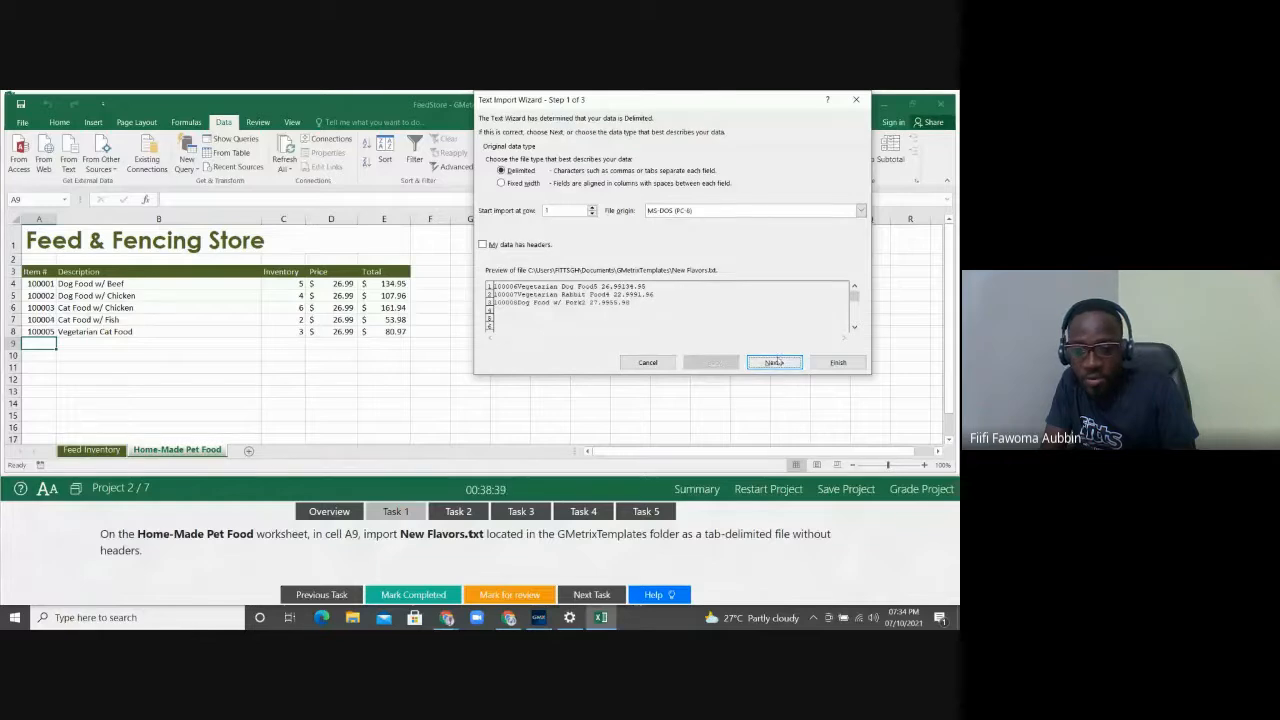
left_click(777, 362)
left_click(777, 362)
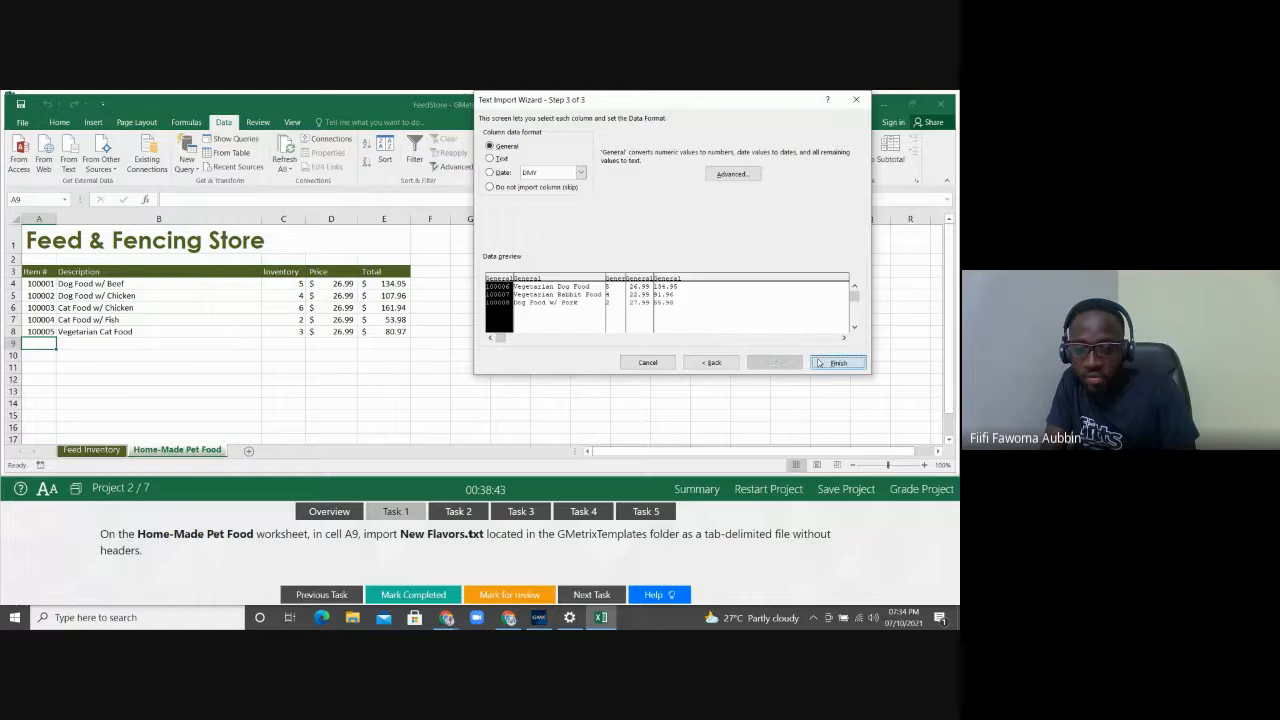
left_click(819, 362)
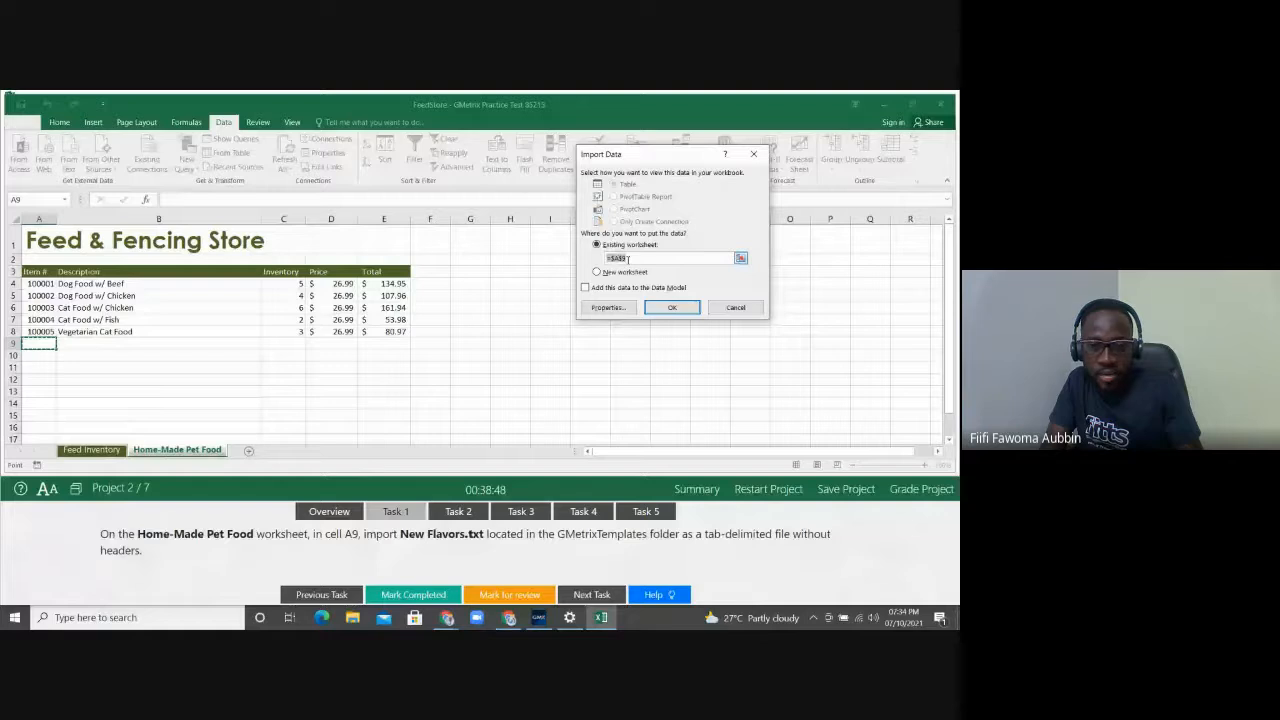
left_click(668, 308)
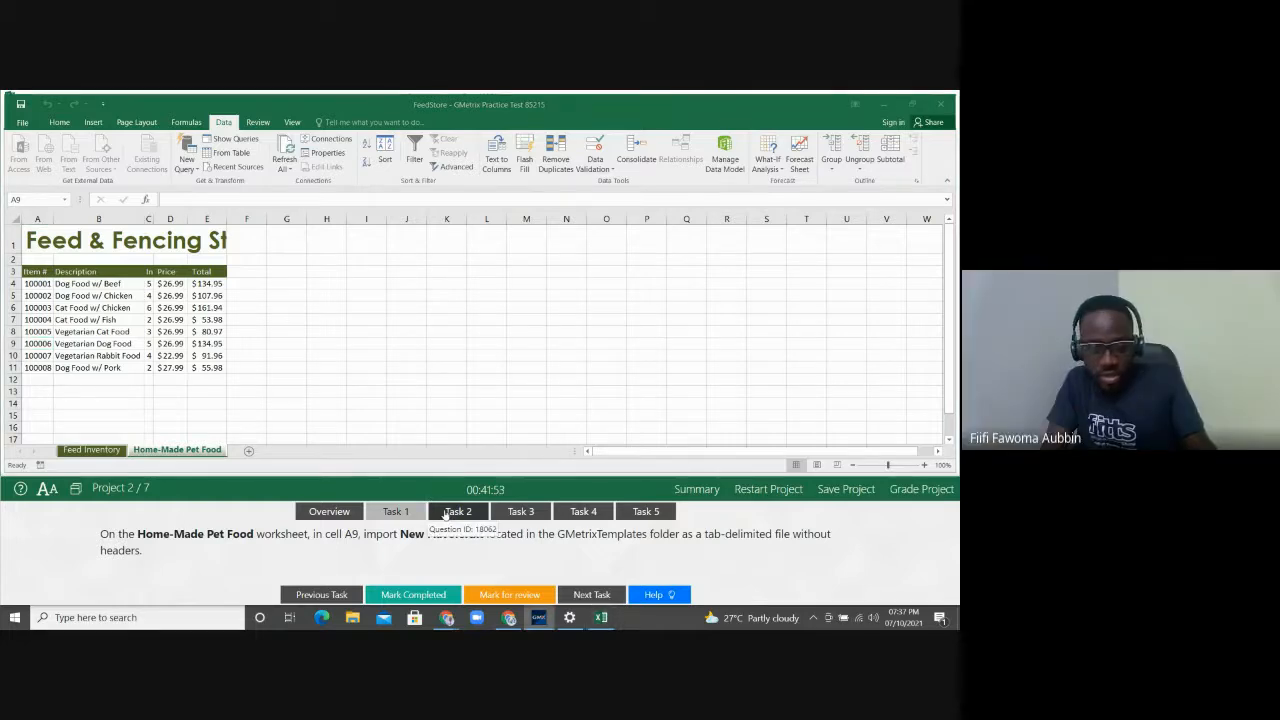
Step: Review the Task 2 instructions, rechecking the Task 1 instructions in between
left_click(446, 514)
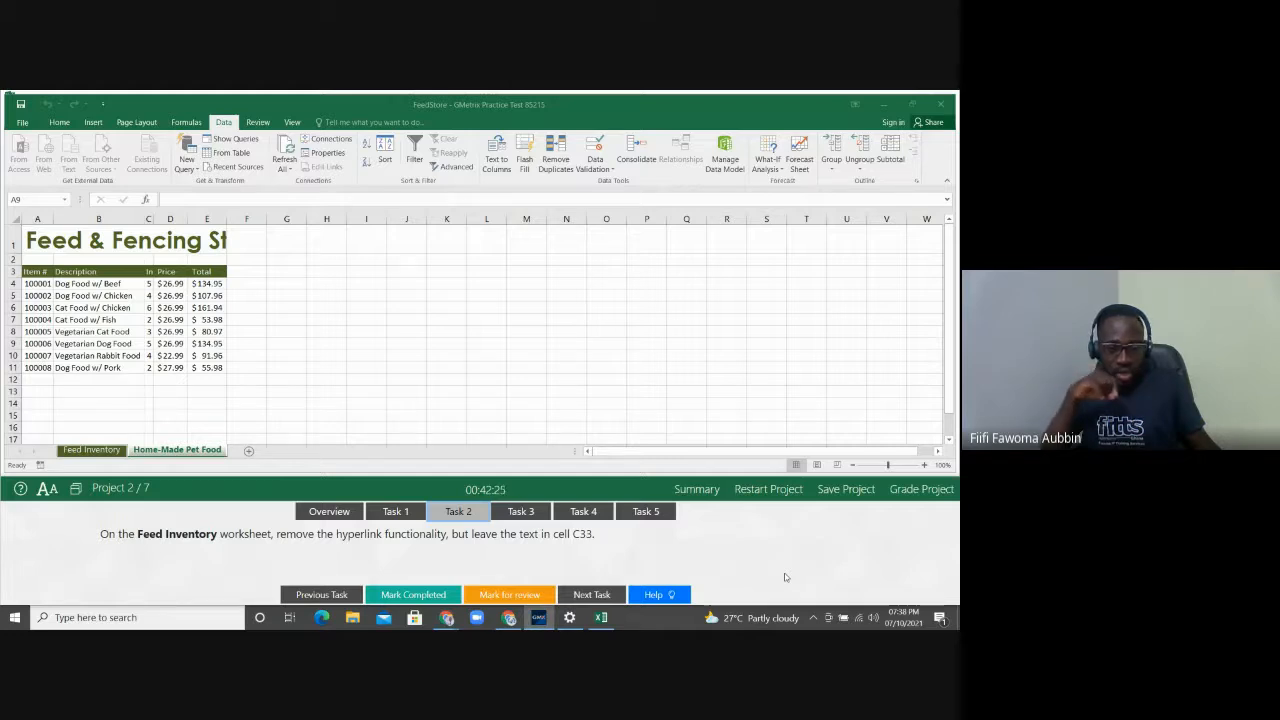
left_click(409, 512)
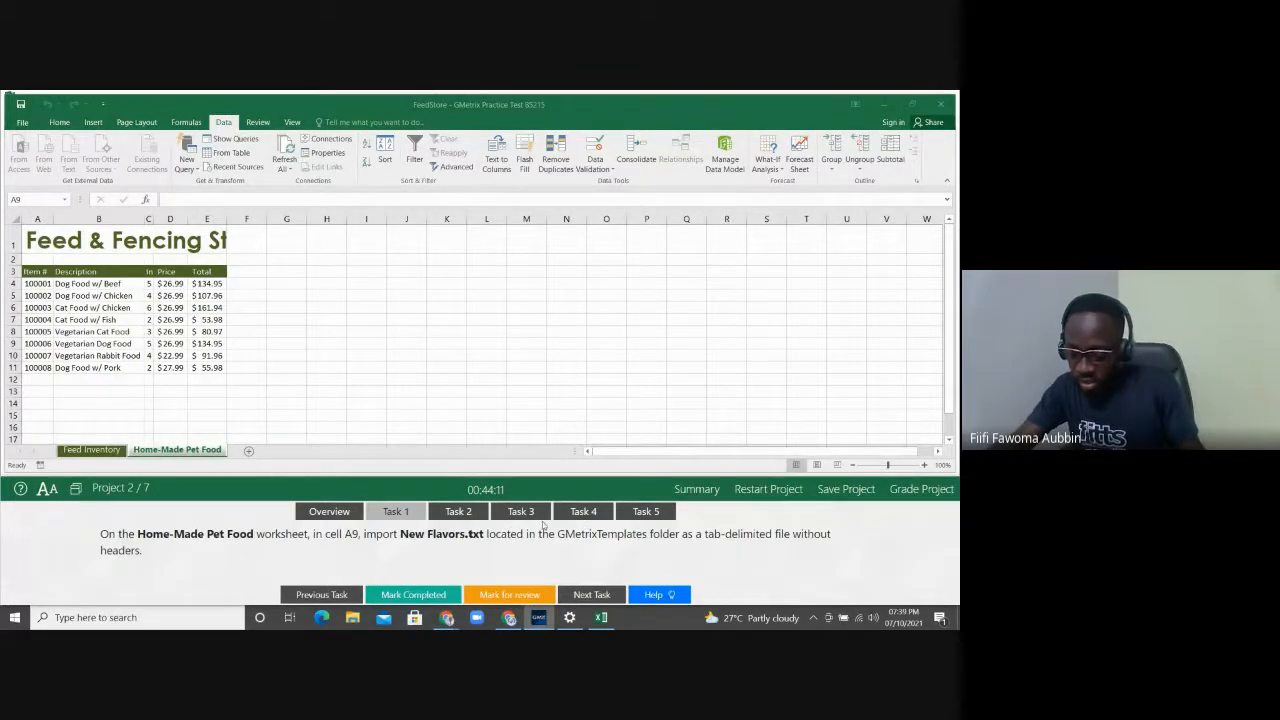
left_click(456, 512)
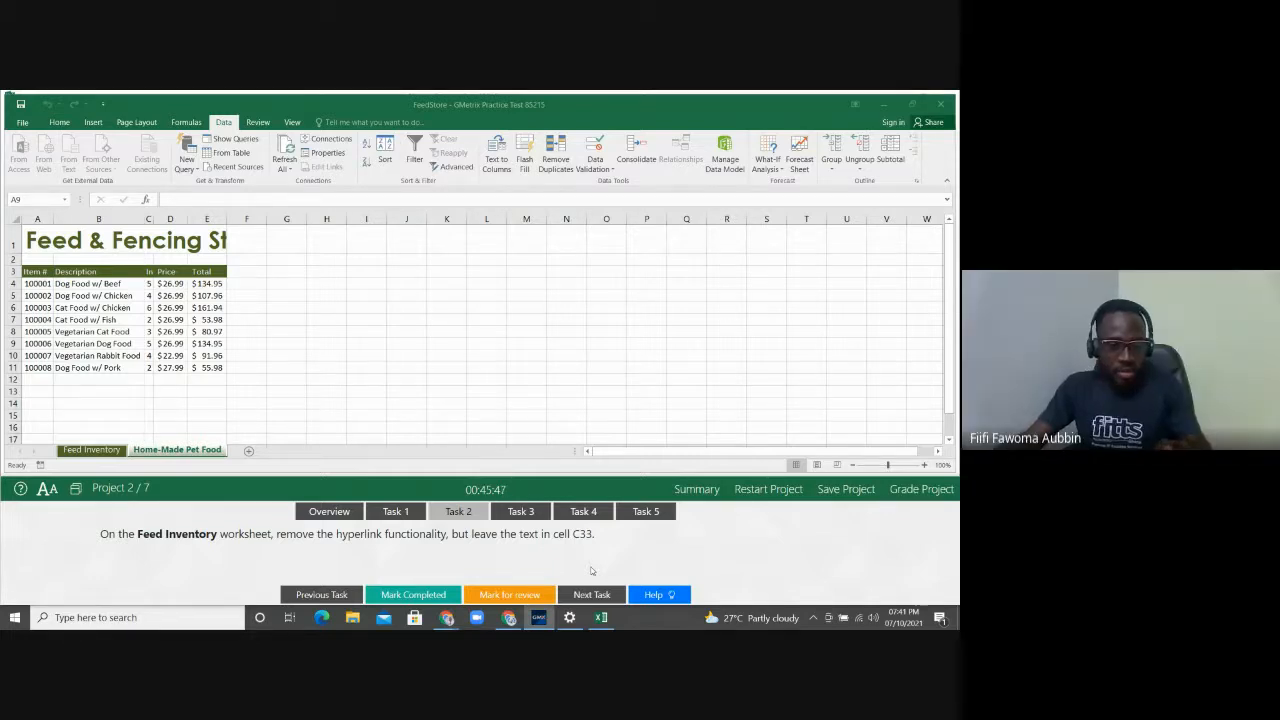
Step: Remove the hyperlink from cell C33 on the Feed Inventory worksheet while keeping its text
left_click(56, 124)
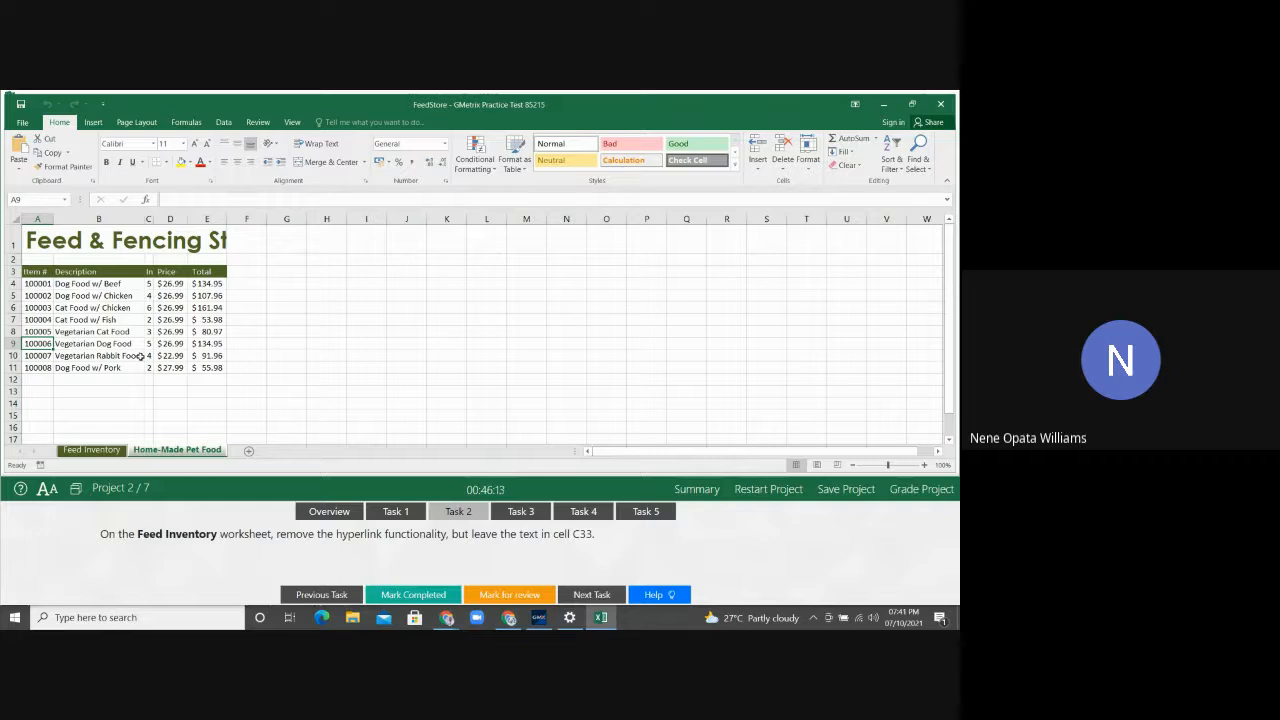
left_click(106, 450)
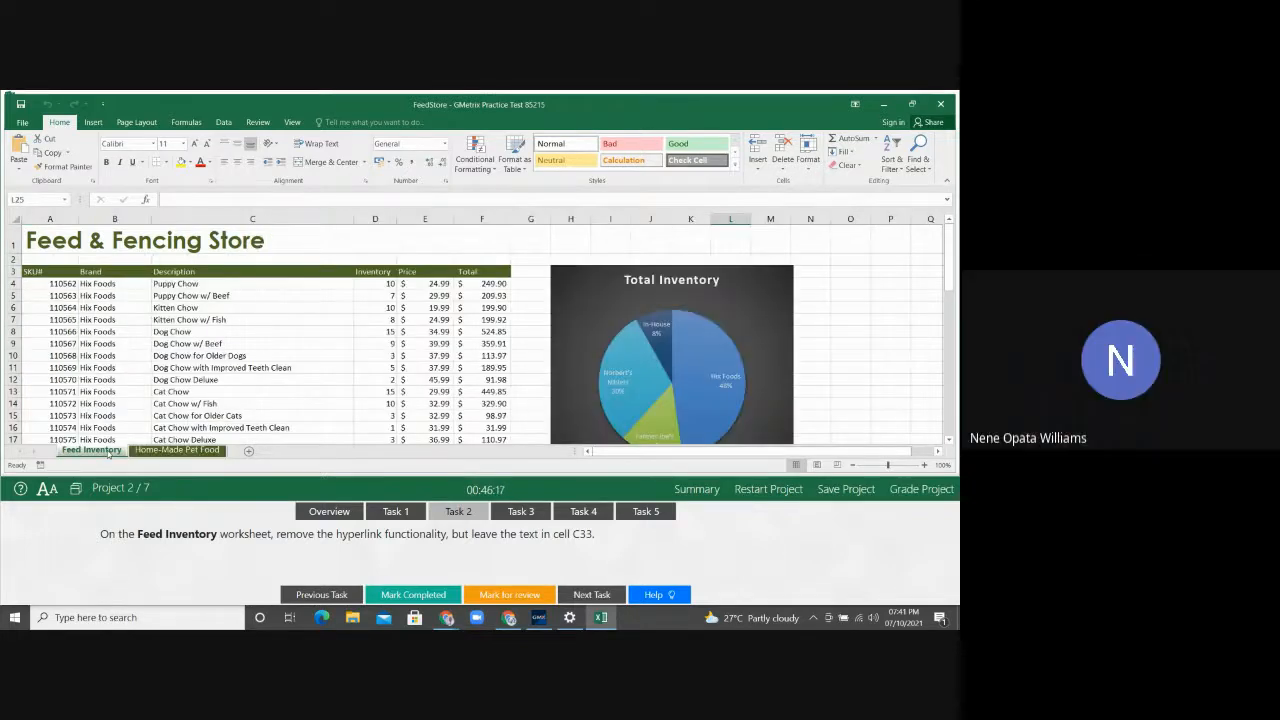
left_click(33, 199)
type("c")
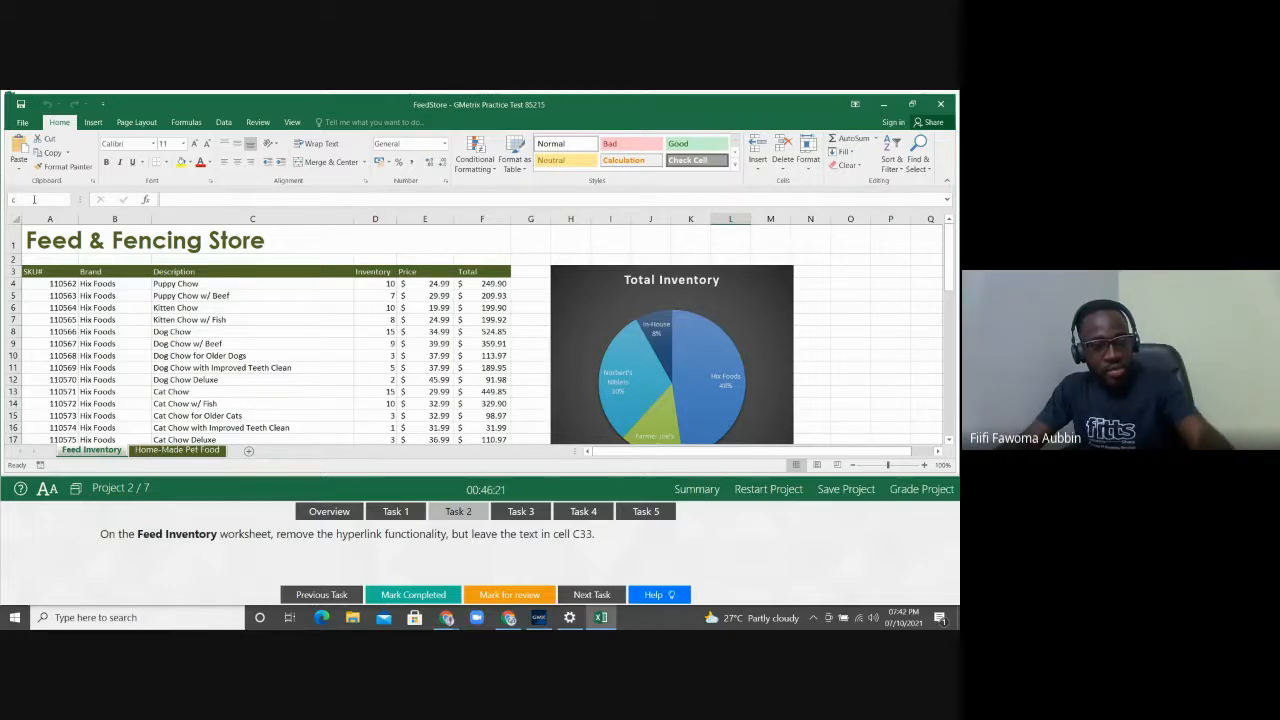
type("33")
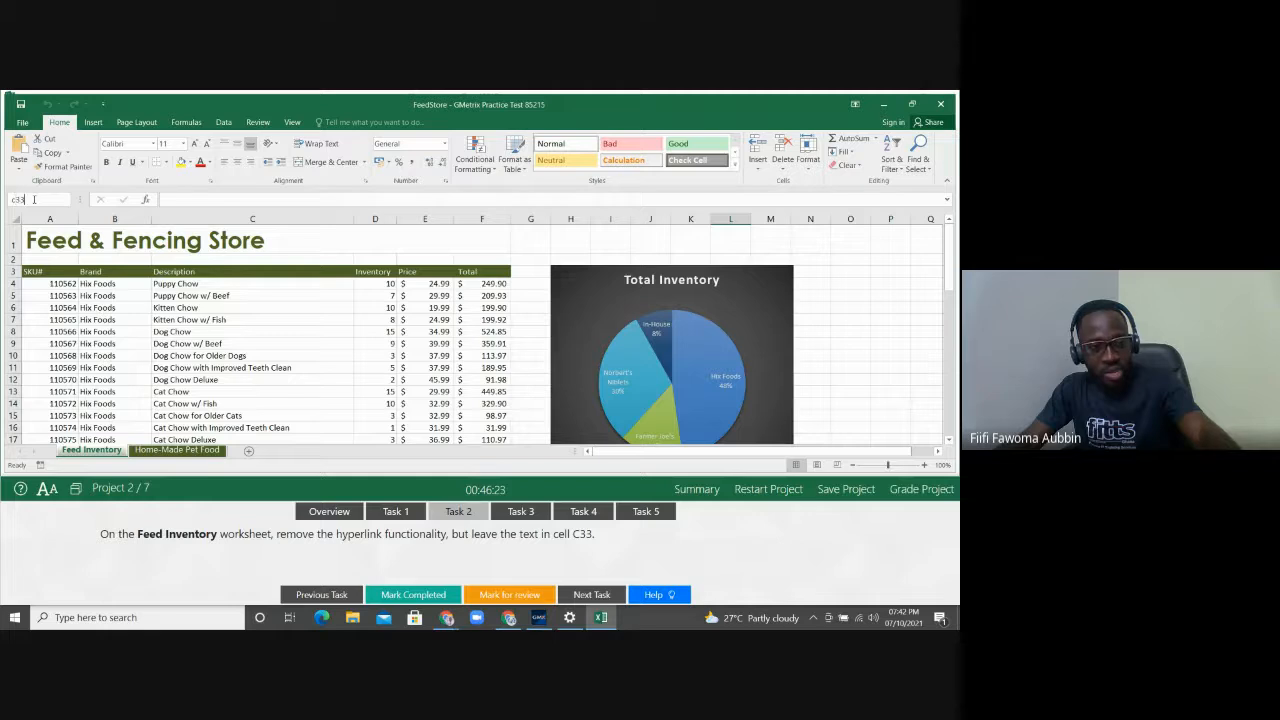
key("Return")
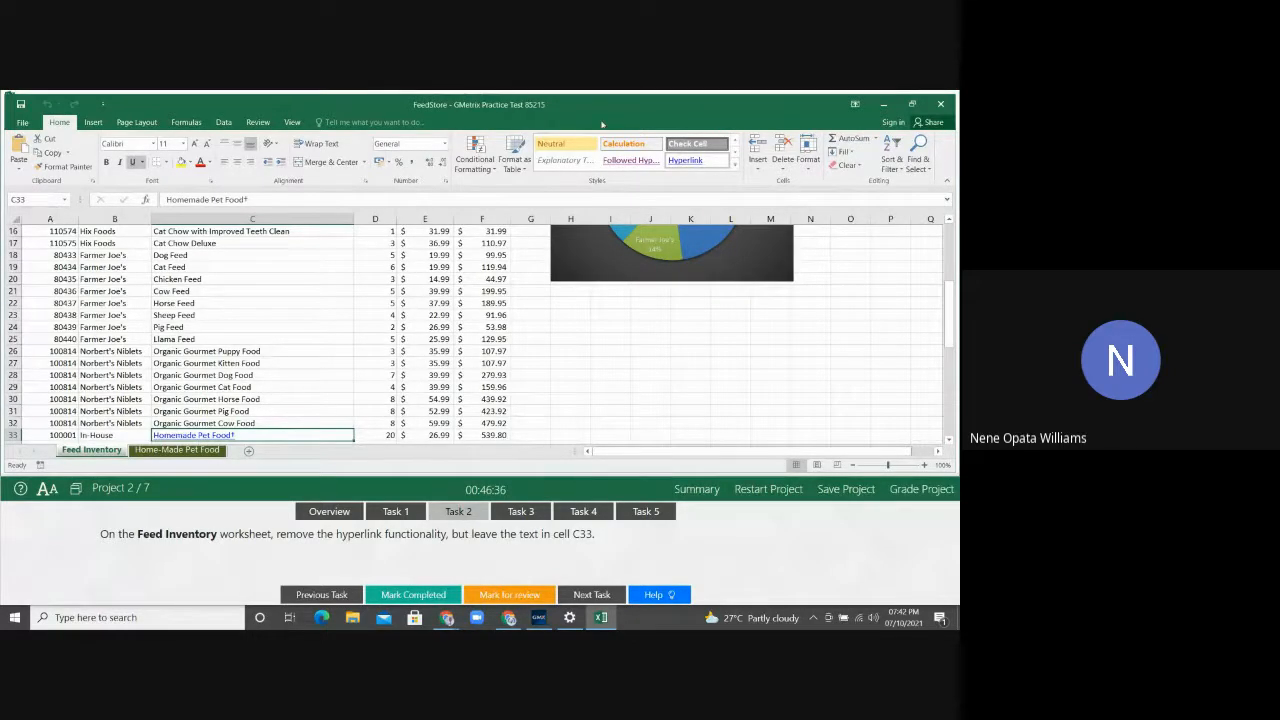
left_click(849, 166)
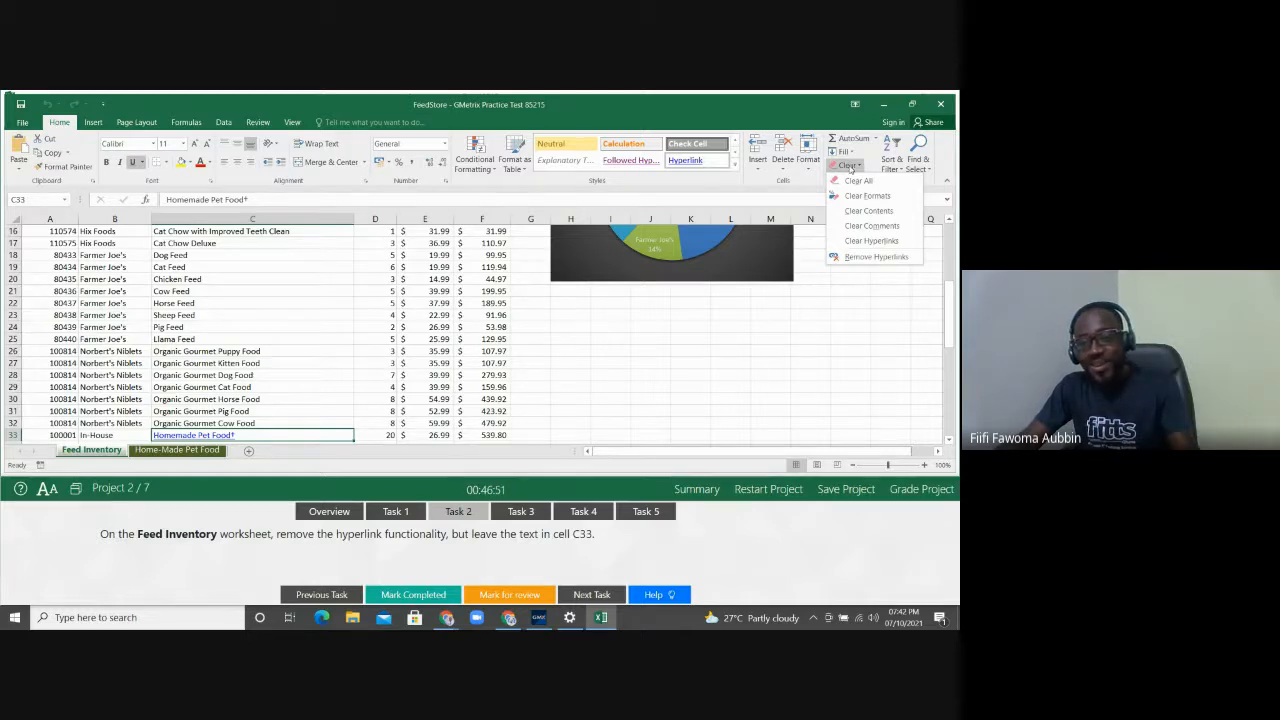
left_click(868, 258)
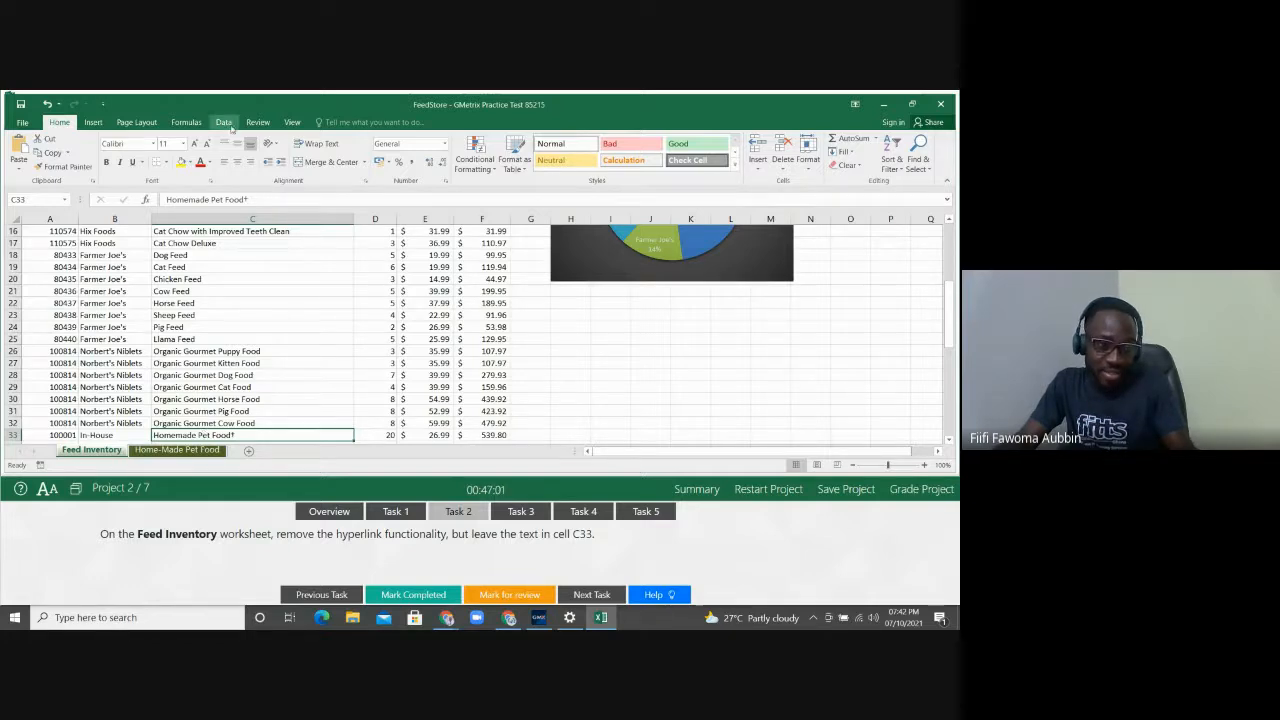
left_click(93, 122)
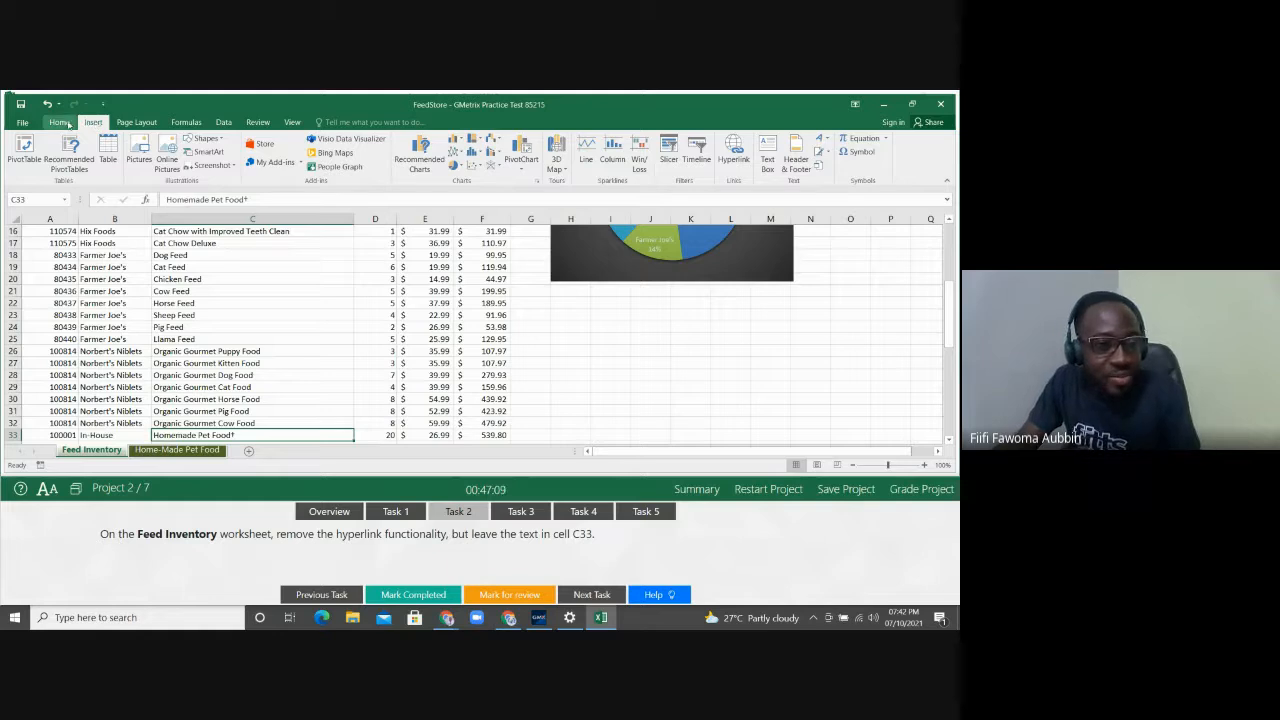
left_click(60, 122)
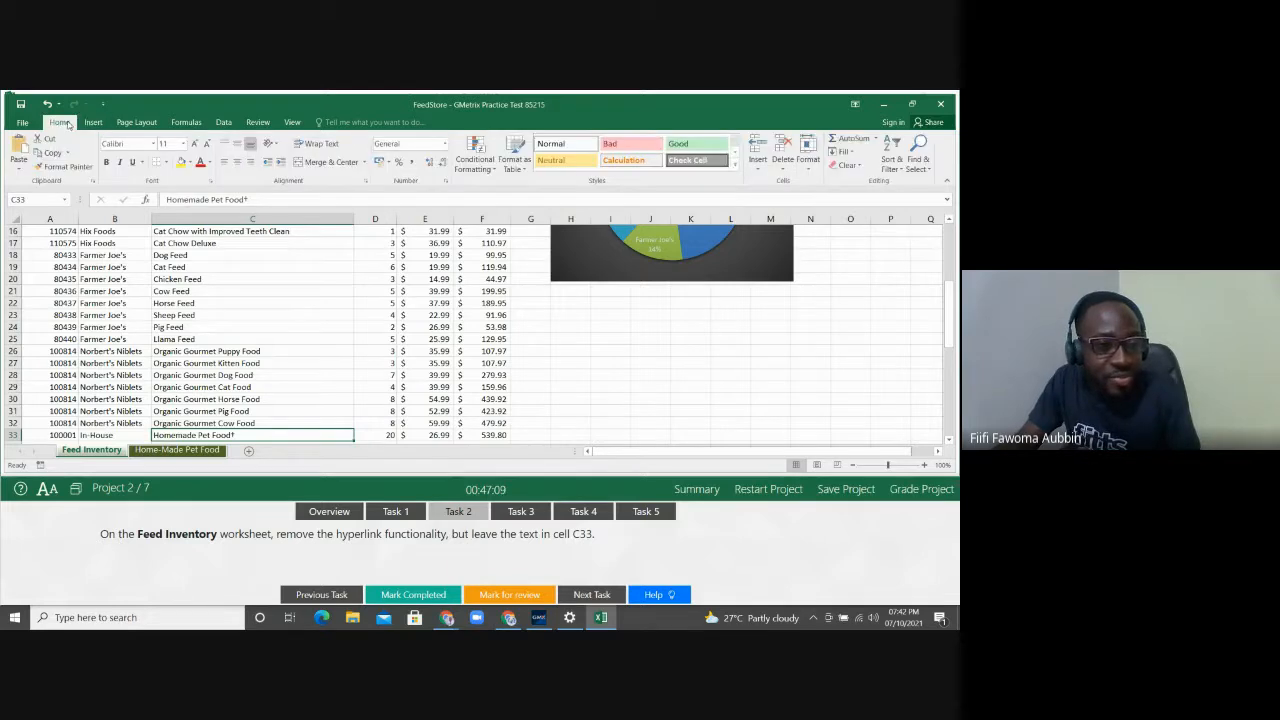
Step: Check the cell clearing options for C33, then display the Task 3 instructions in the practice test
left_click(845, 165)
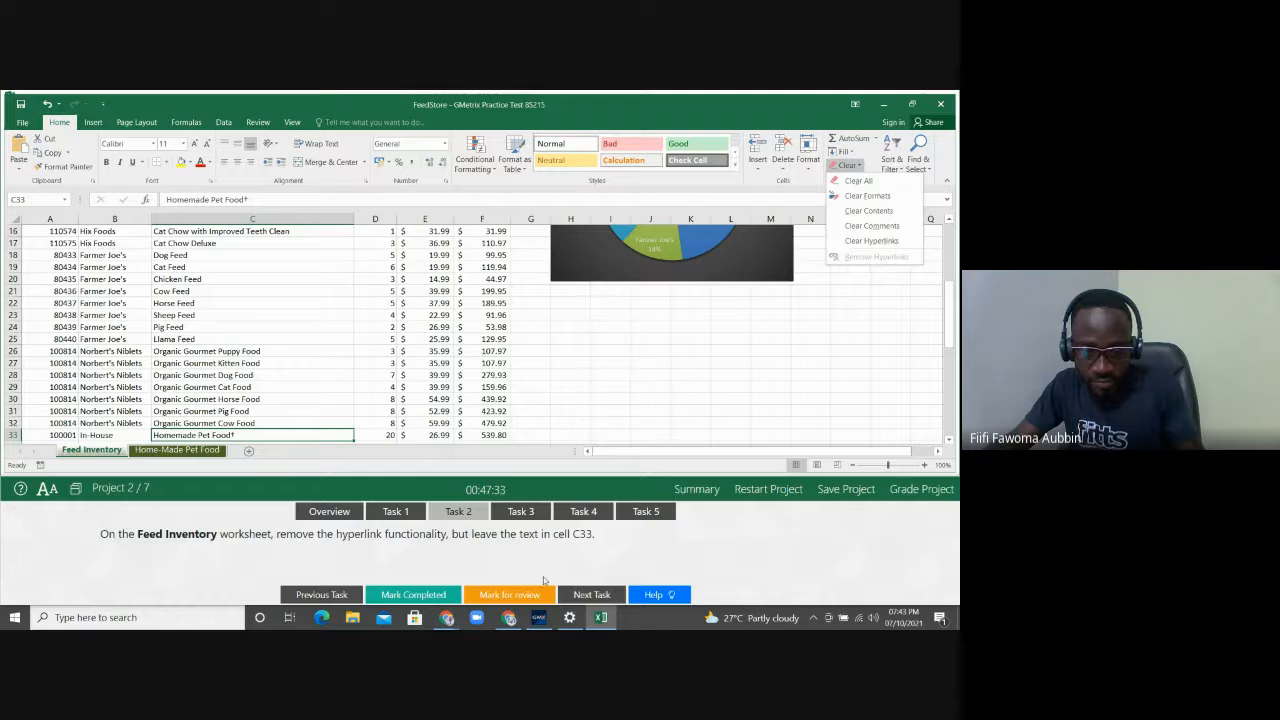
left_click(521, 514)
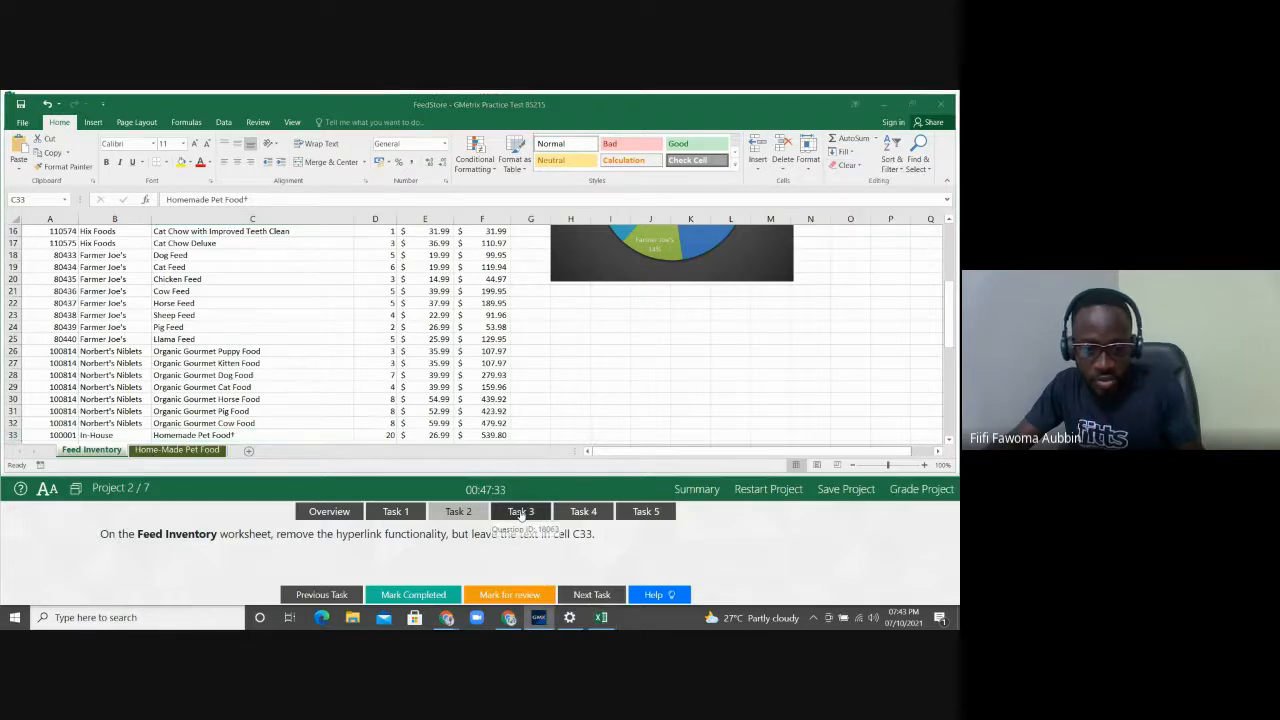
left_click(521, 512)
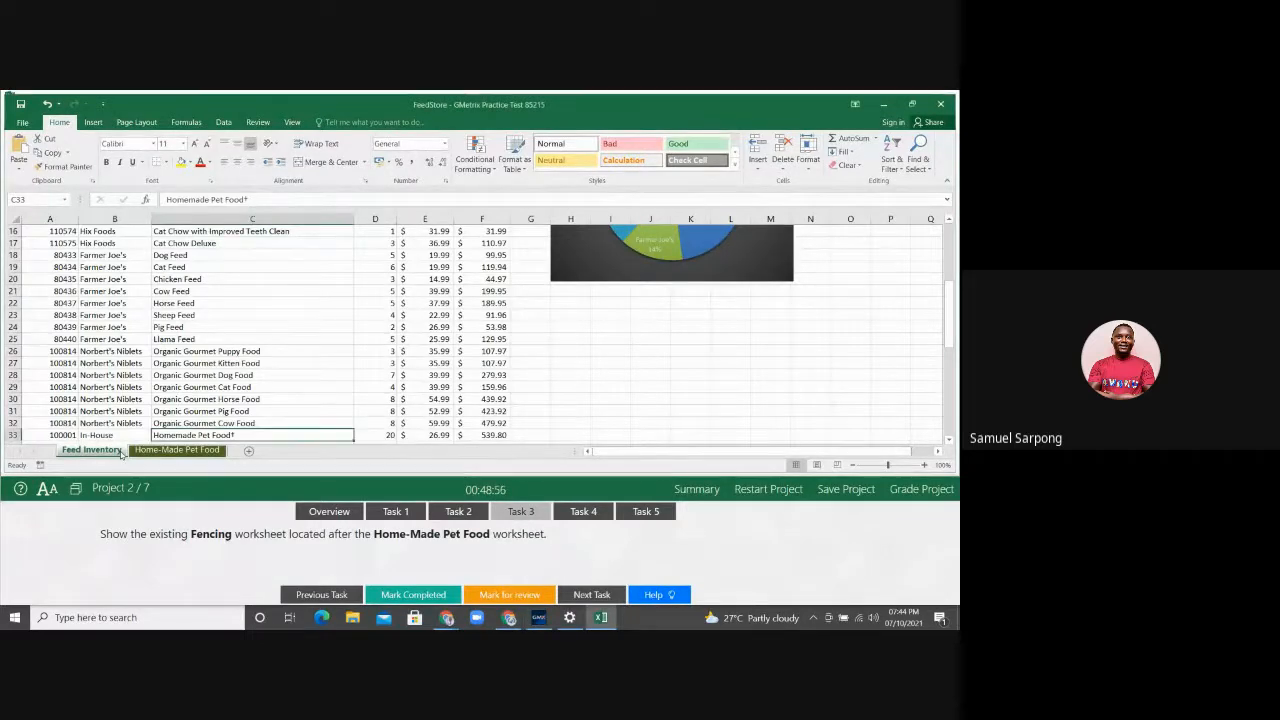
Step: Unhide the Fencing worksheet and bring the practice test instructions back into view
right_click(120, 452)
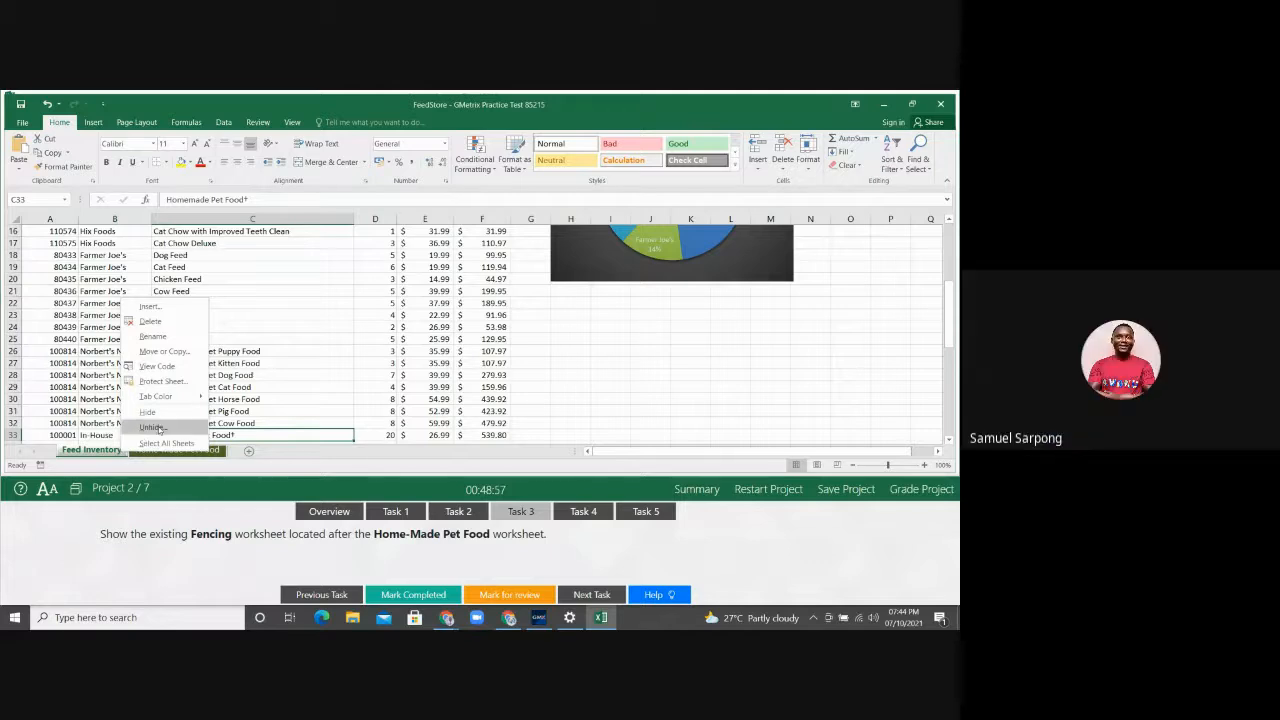
left_click(152, 427)
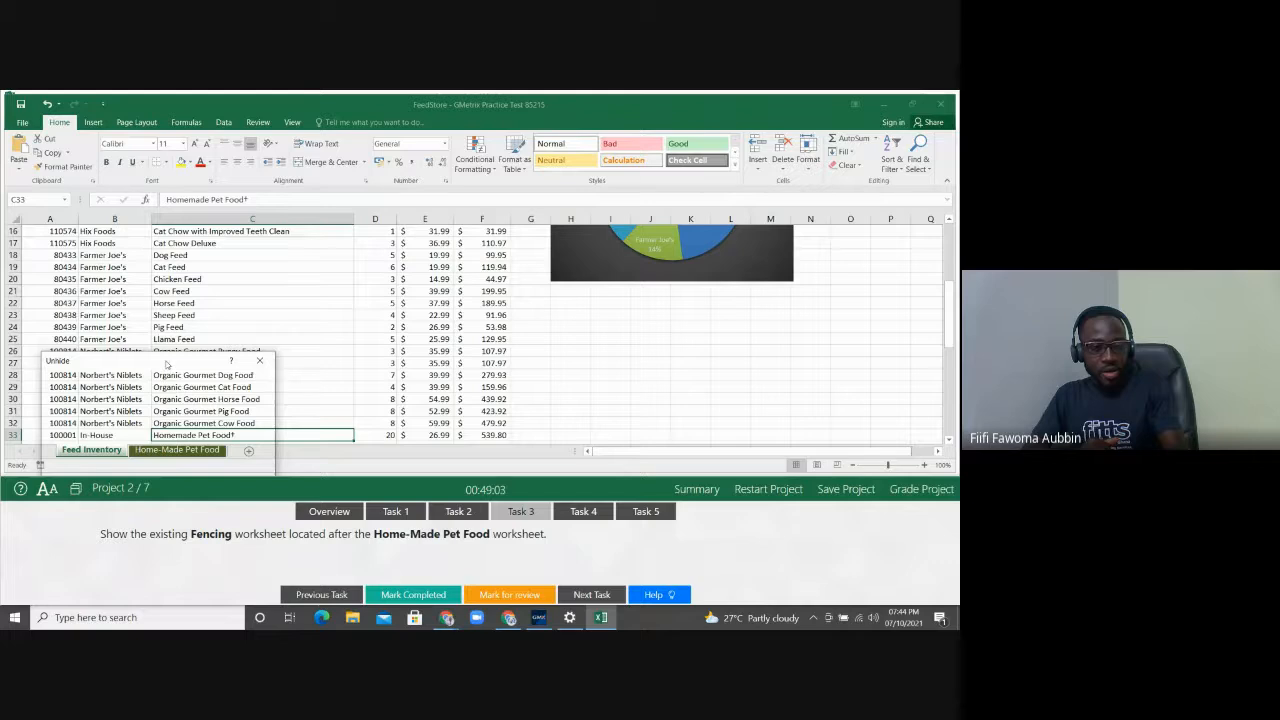
left_click_drag(170, 362, 547, 282)
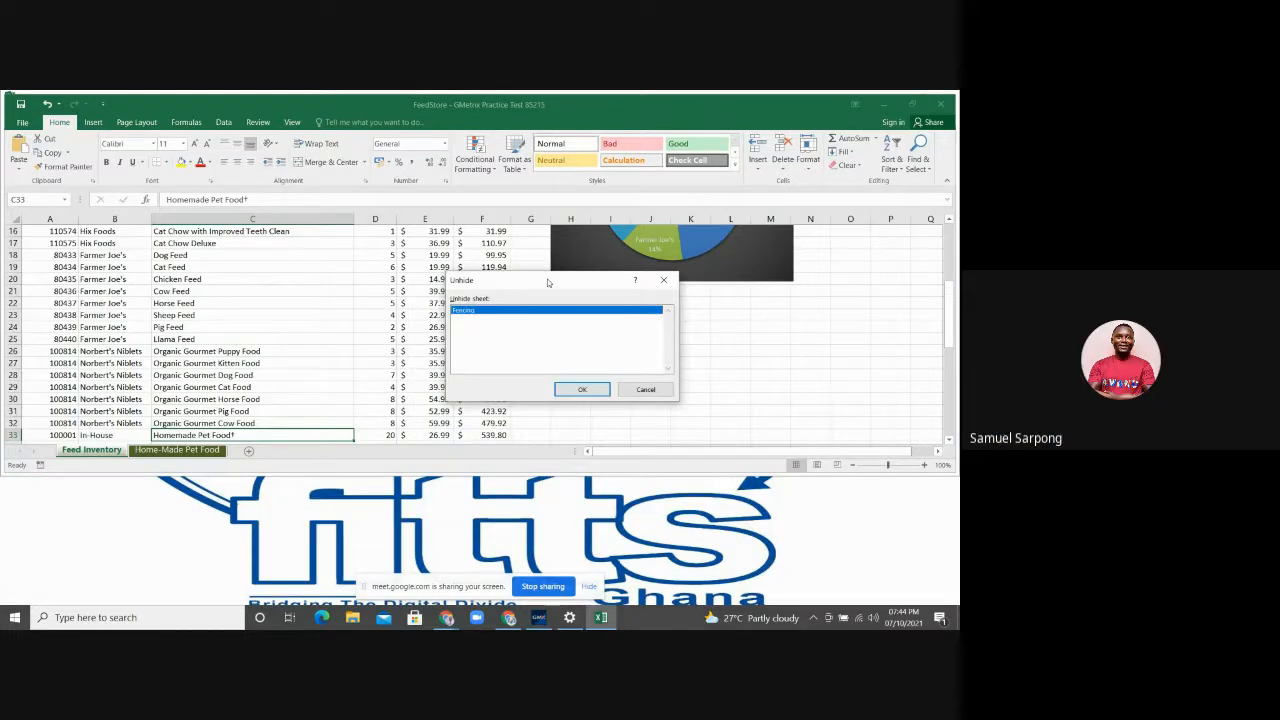
left_click(582, 390)
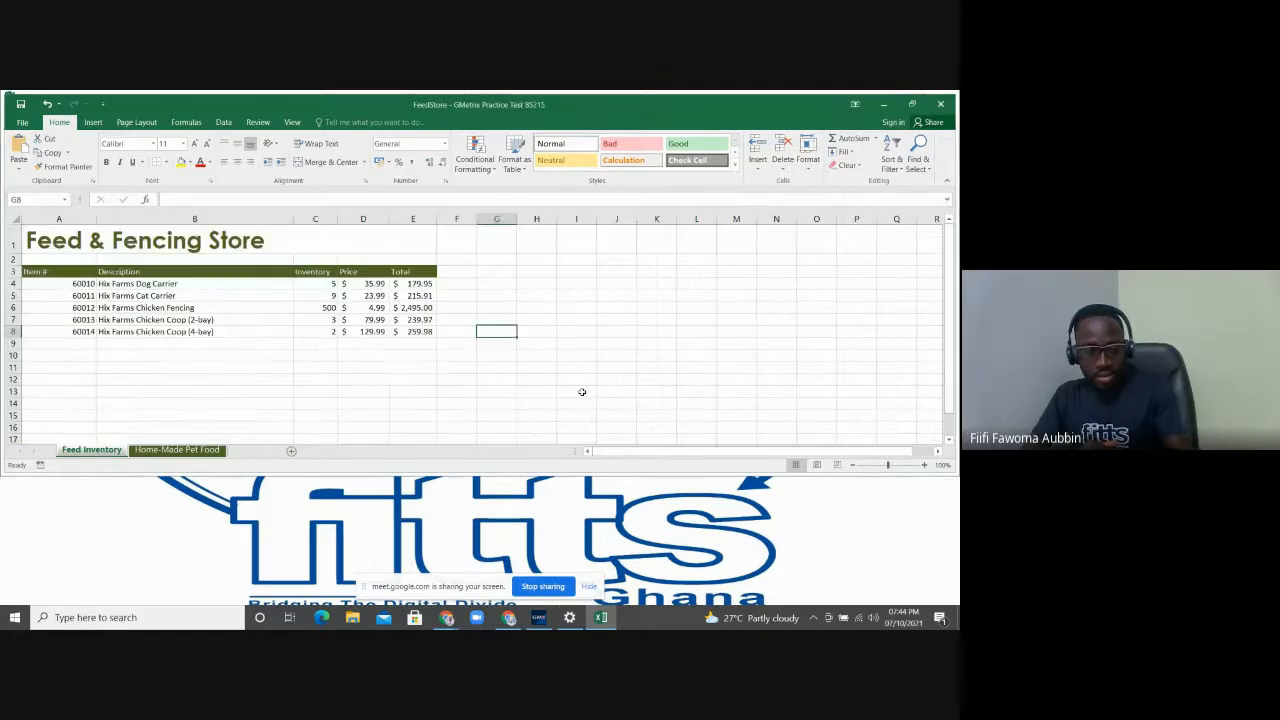
left_click(539, 617)
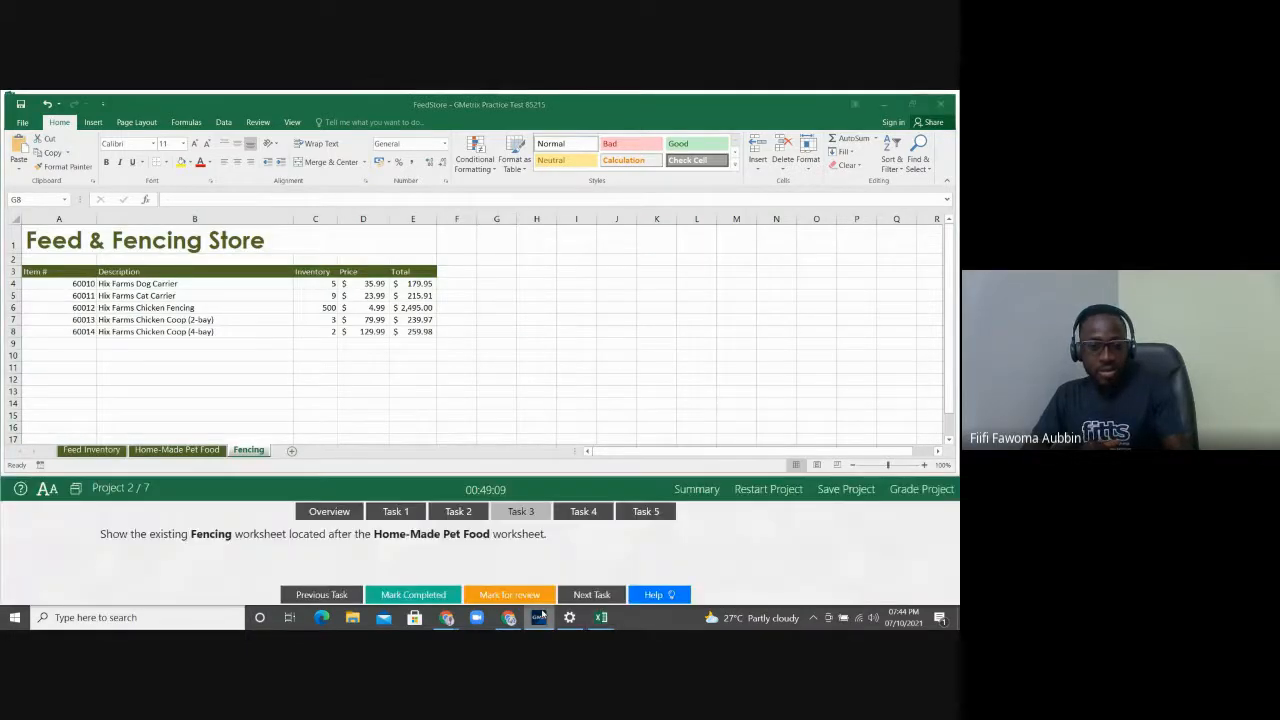
Step: Examine the Hide & Unhide cell format options as an alternative way to show hidden worksheets
left_click(809, 171)
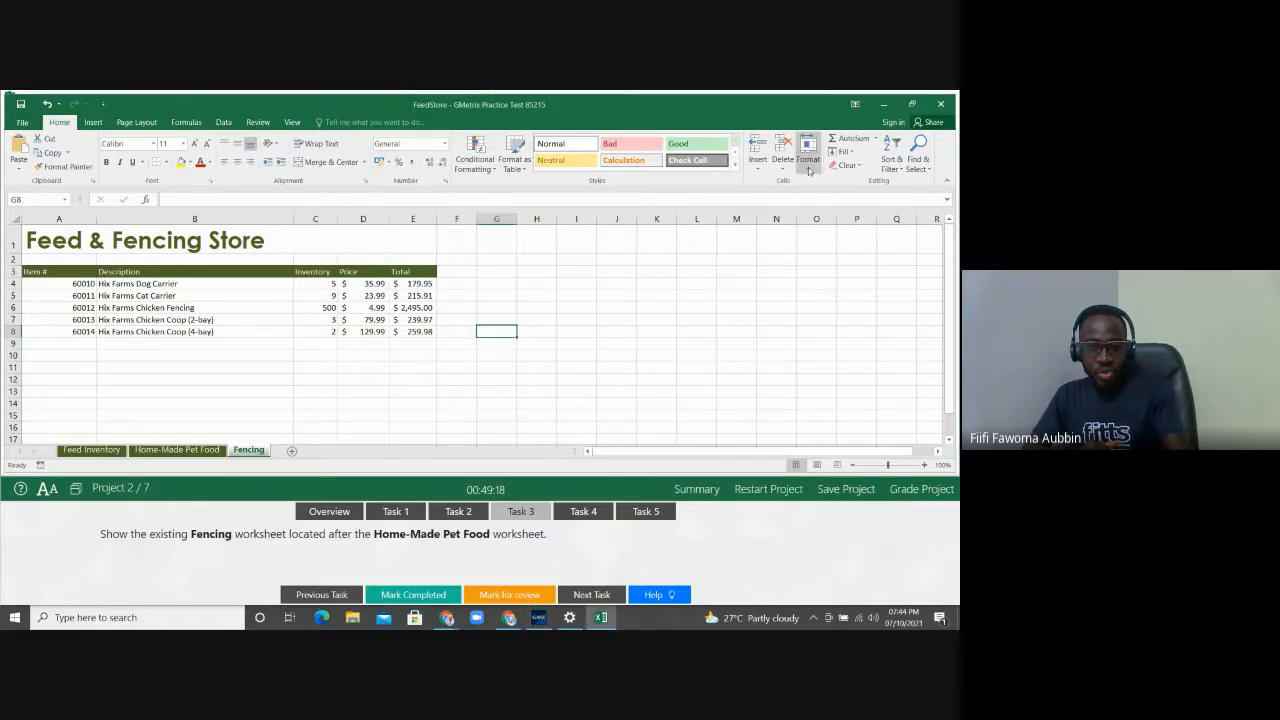
left_click(809, 171)
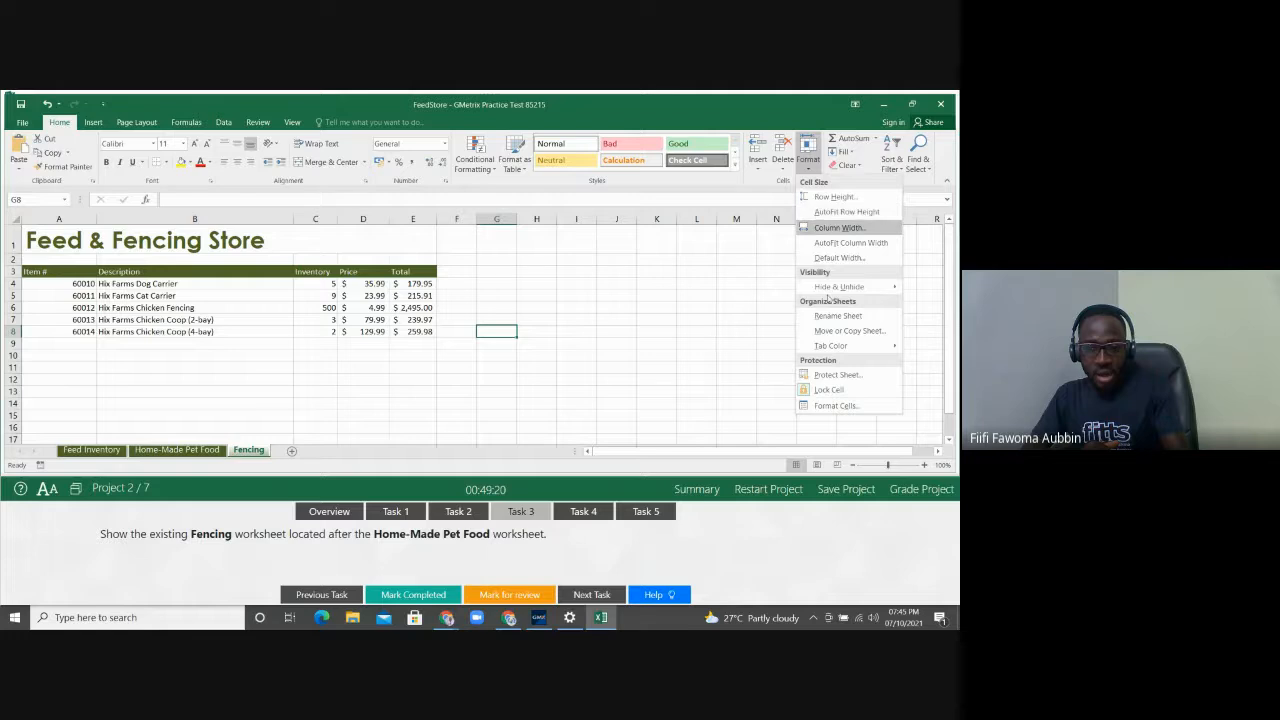
mouse_move(830, 290)
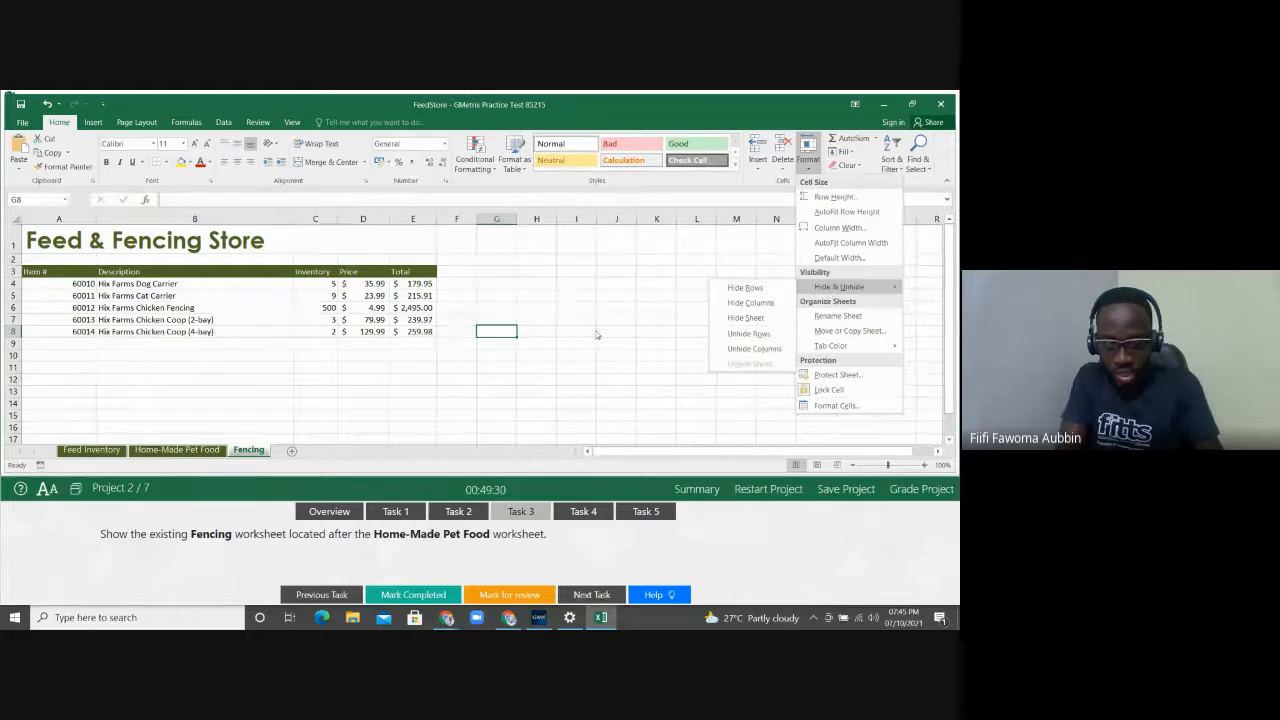
left_click(414, 385)
left_click(464, 391)
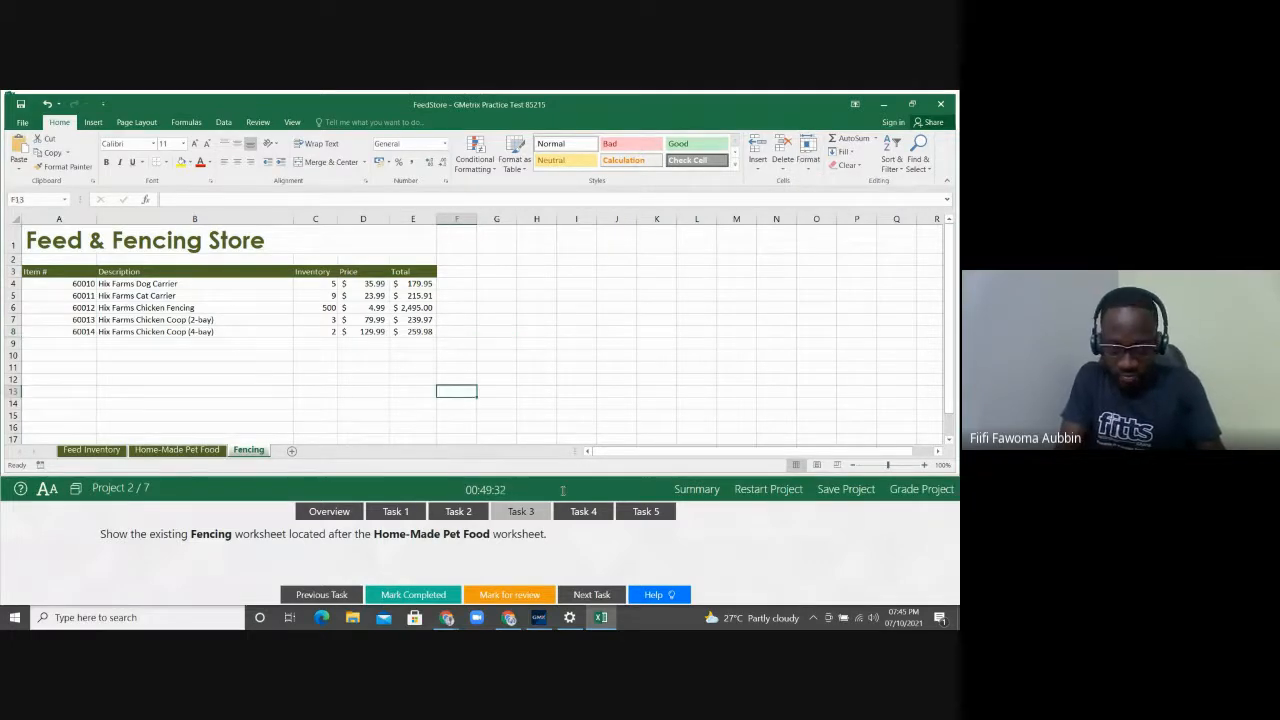
Step: Display the Task 4 instructions in the practice test and return to the workbook
left_click(581, 516)
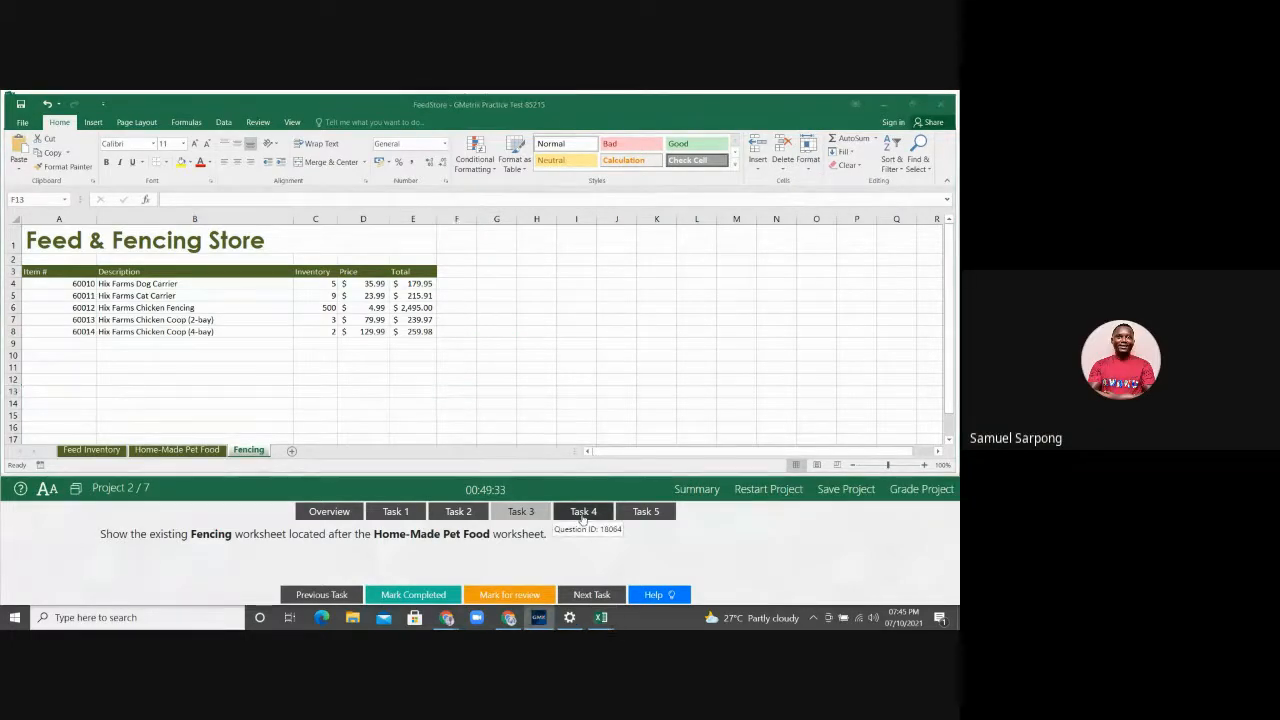
left_click(581, 516)
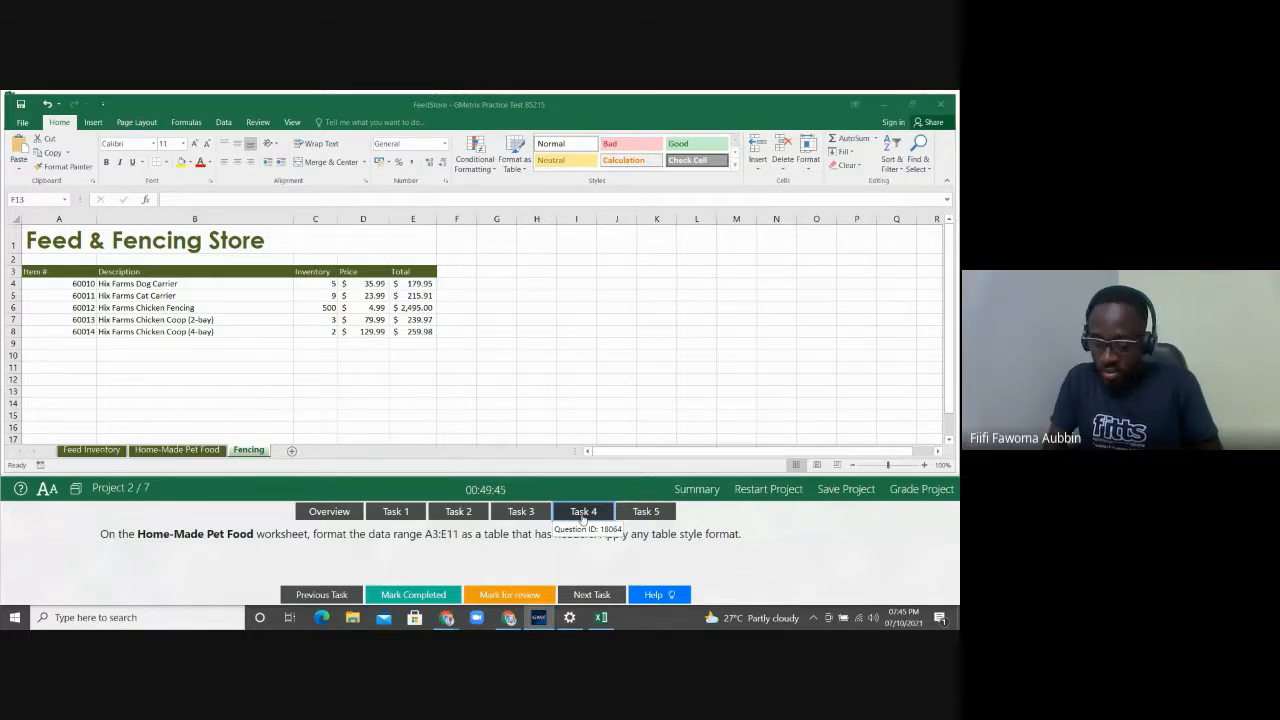
left_click(617, 369)
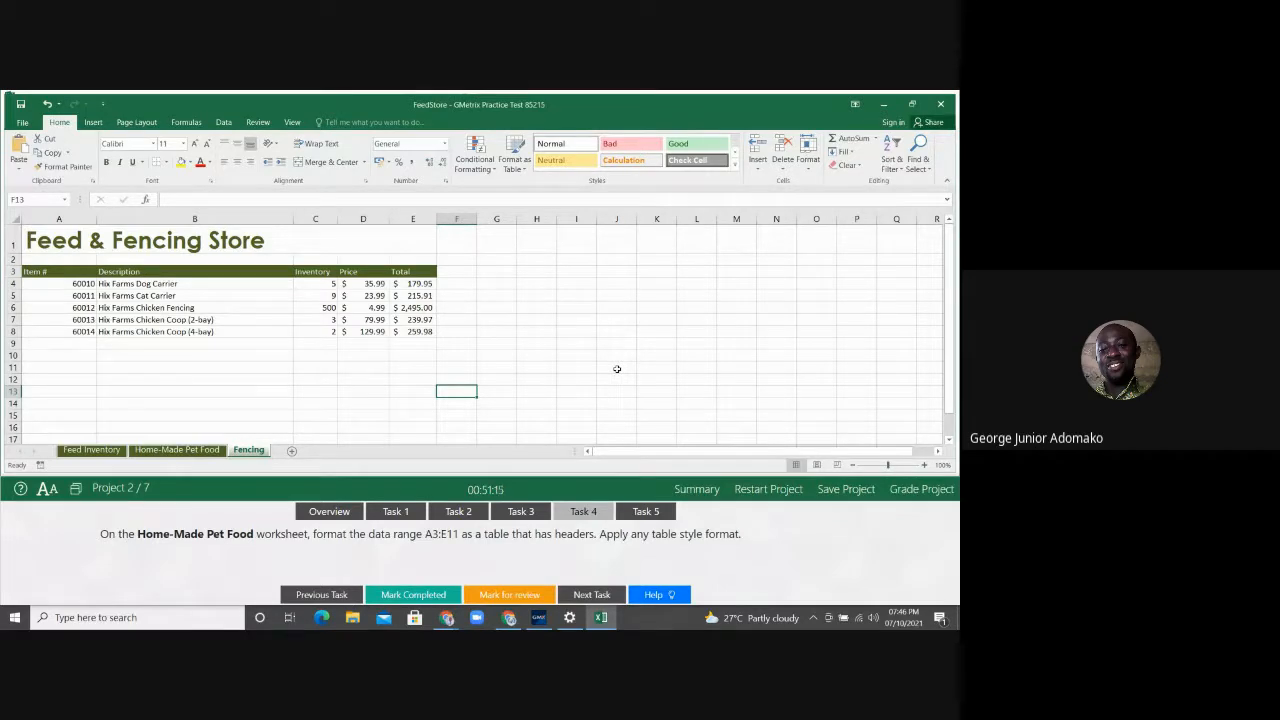
Step: Create a table with headers from the range A3:E11 on the Home-Made Pet Food worksheet
left_click(209, 452)
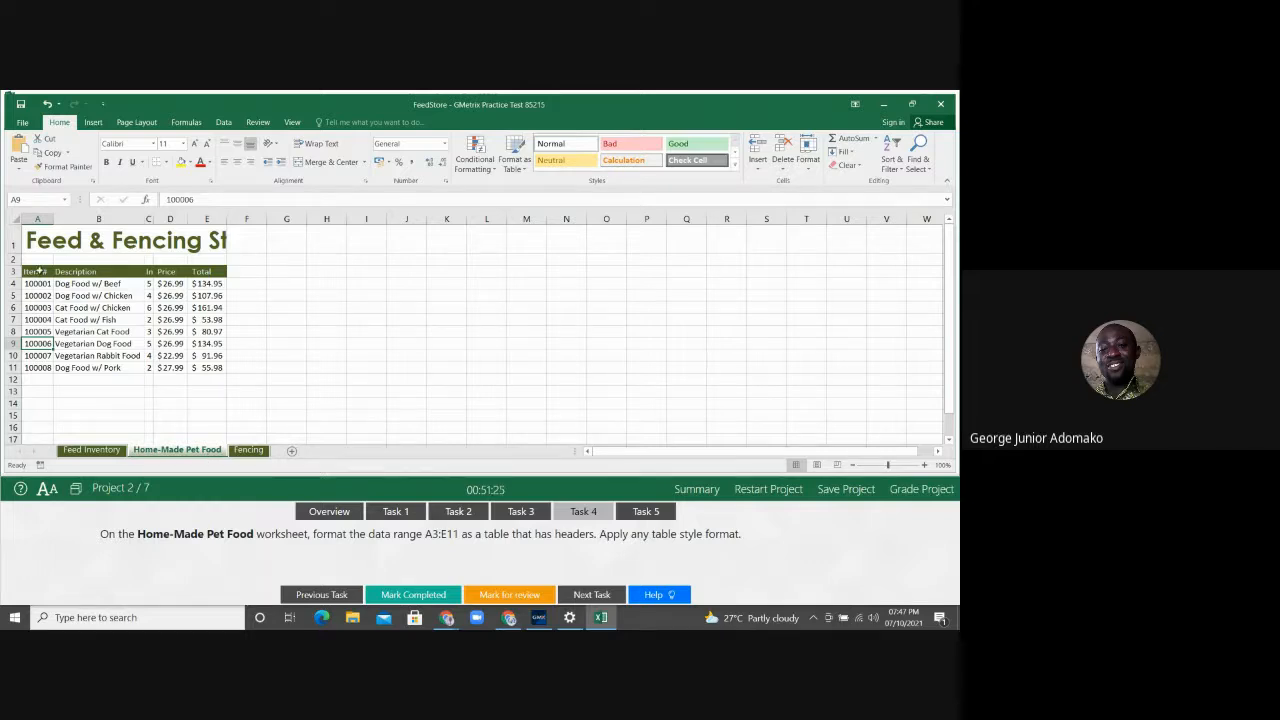
left_click_drag(38, 271, 201, 367)
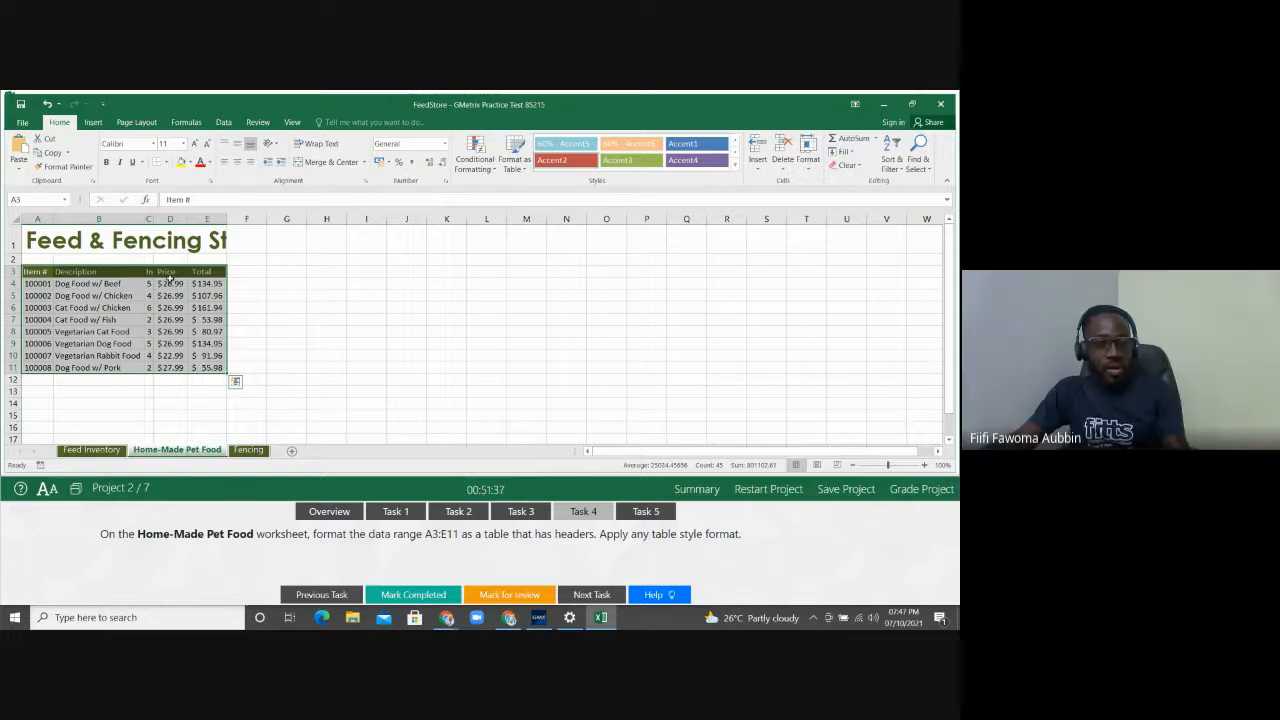
left_click(93, 122)
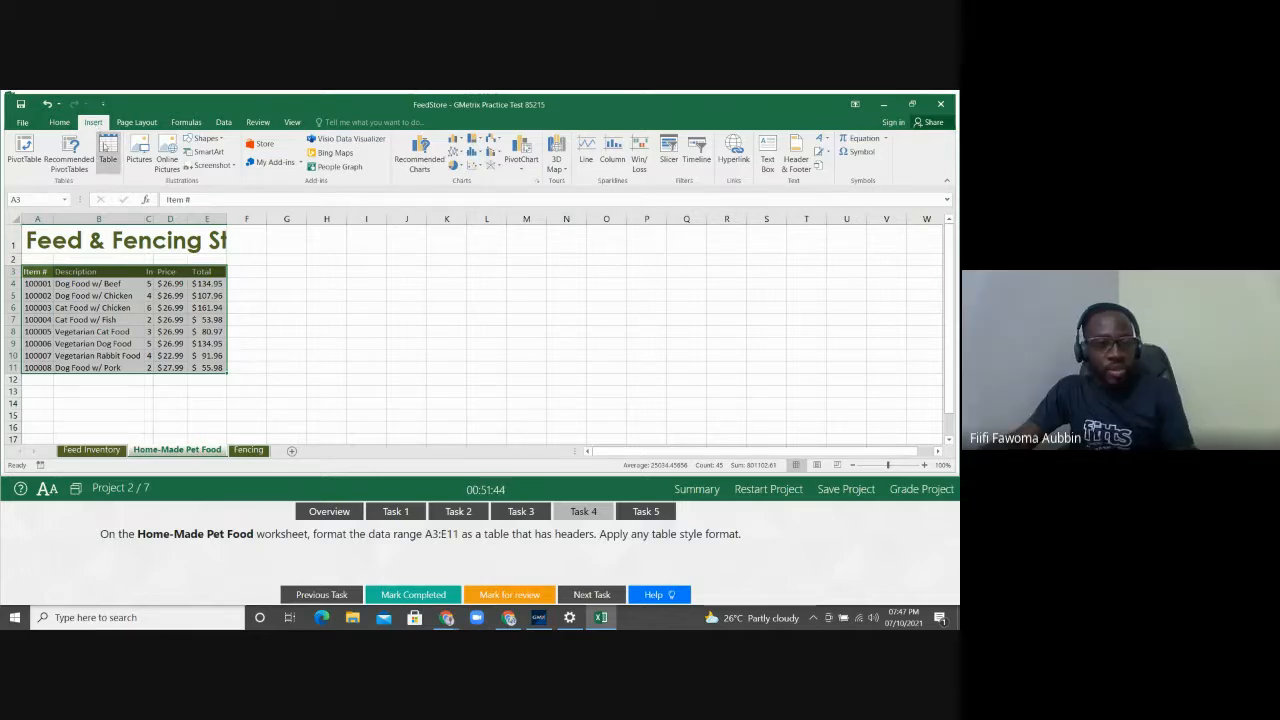
left_click(106, 148)
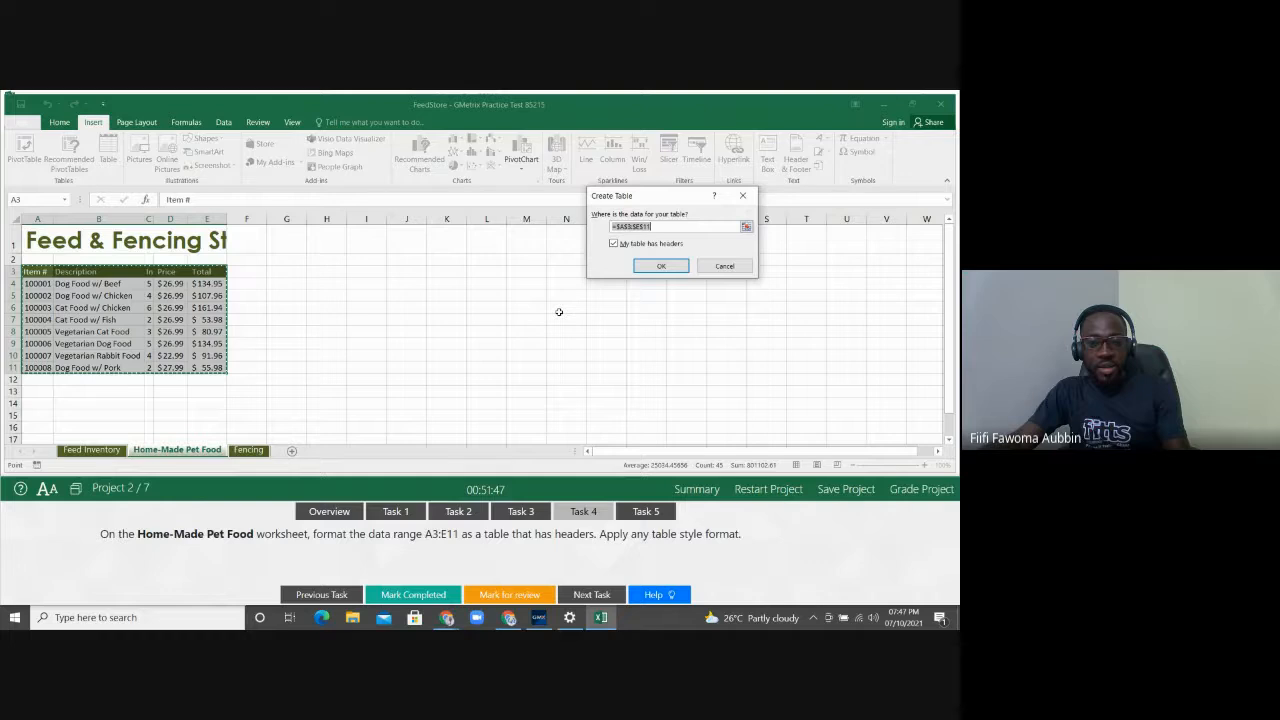
left_click_drag(651, 200, 445, 254)
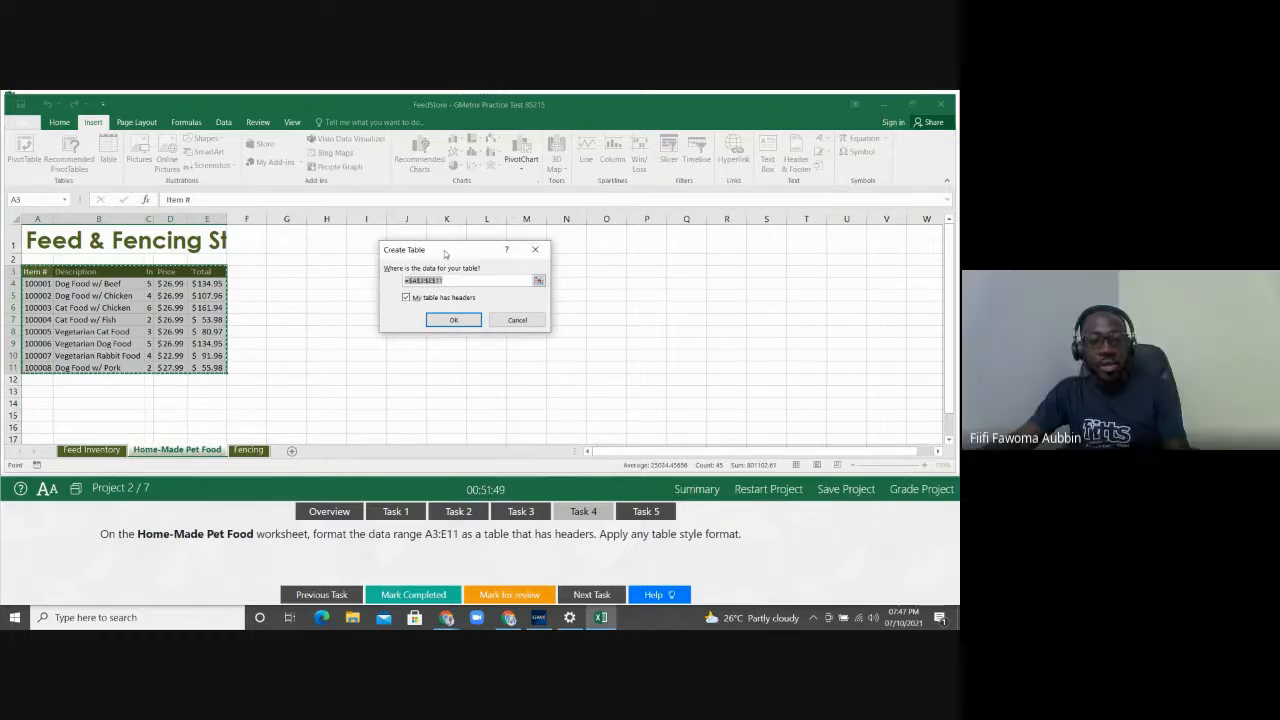
left_click(446, 319)
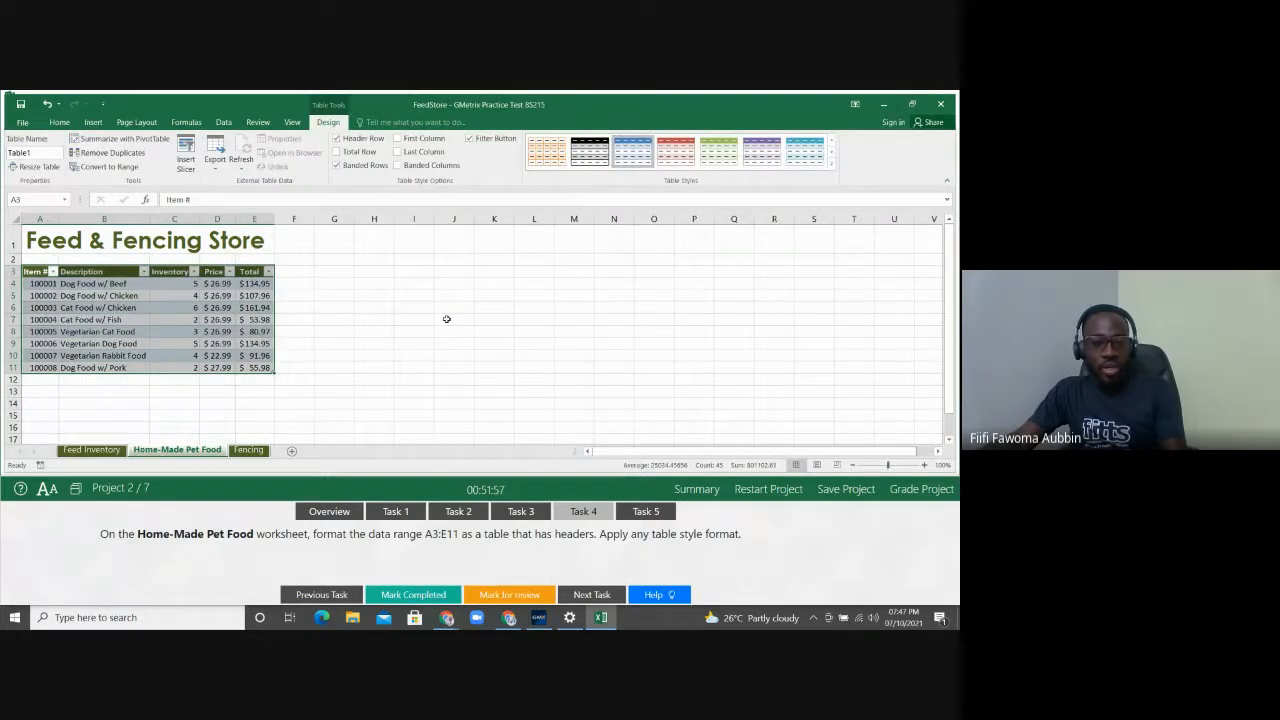
Step: Apply the red table style from the first row of the Medium styles to the new table
left_click(831, 166)
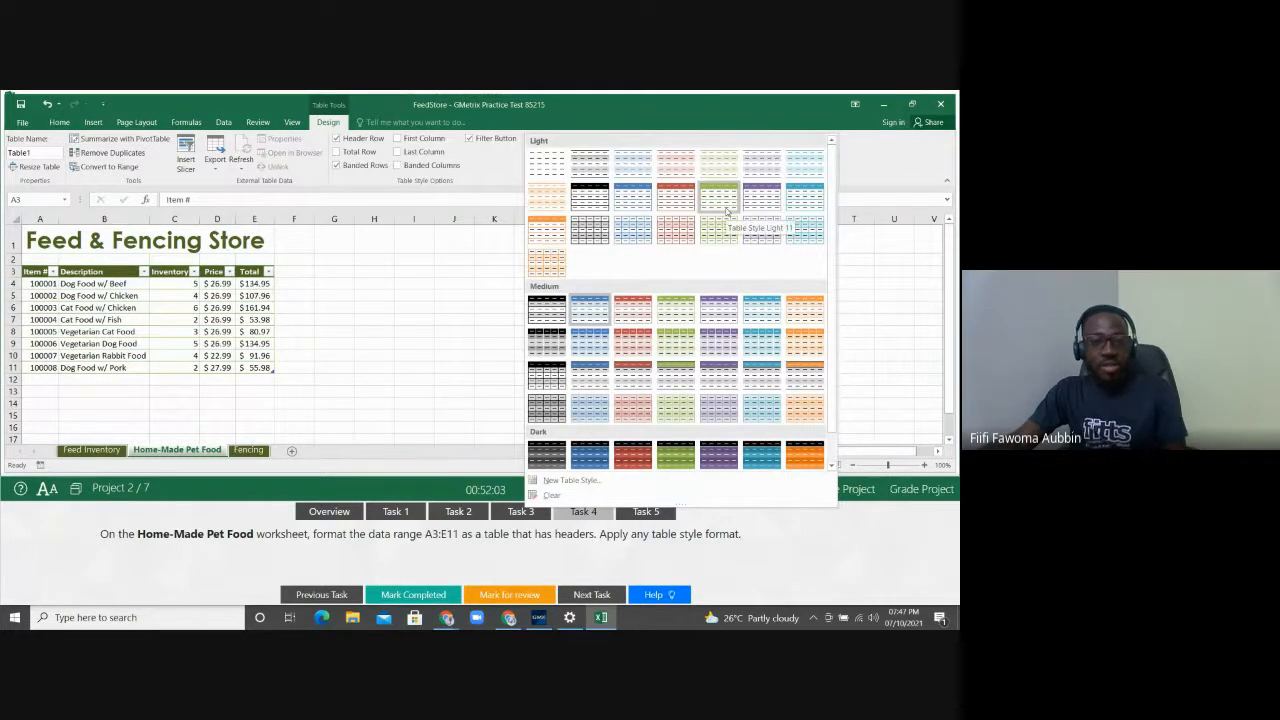
left_click(645, 316)
left_click(427, 343)
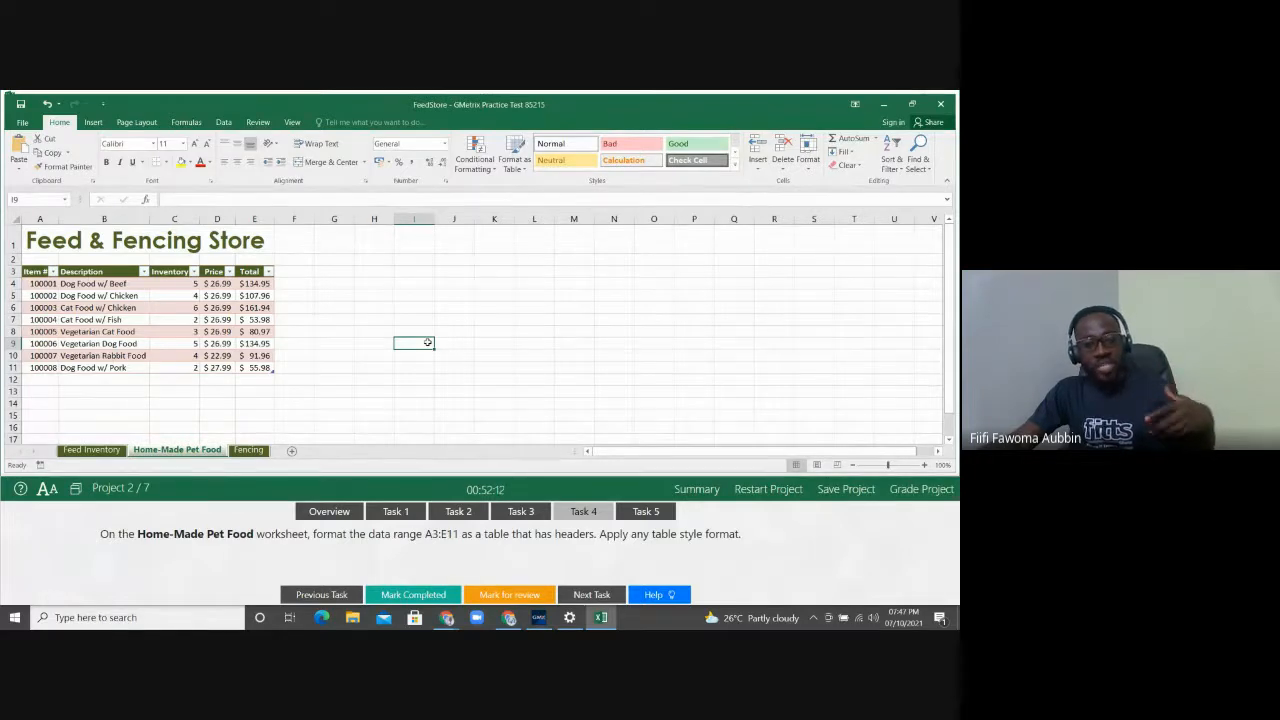
Step: Examine the sort and filter options of the table's Item # column without changing anything
left_click(110, 319)
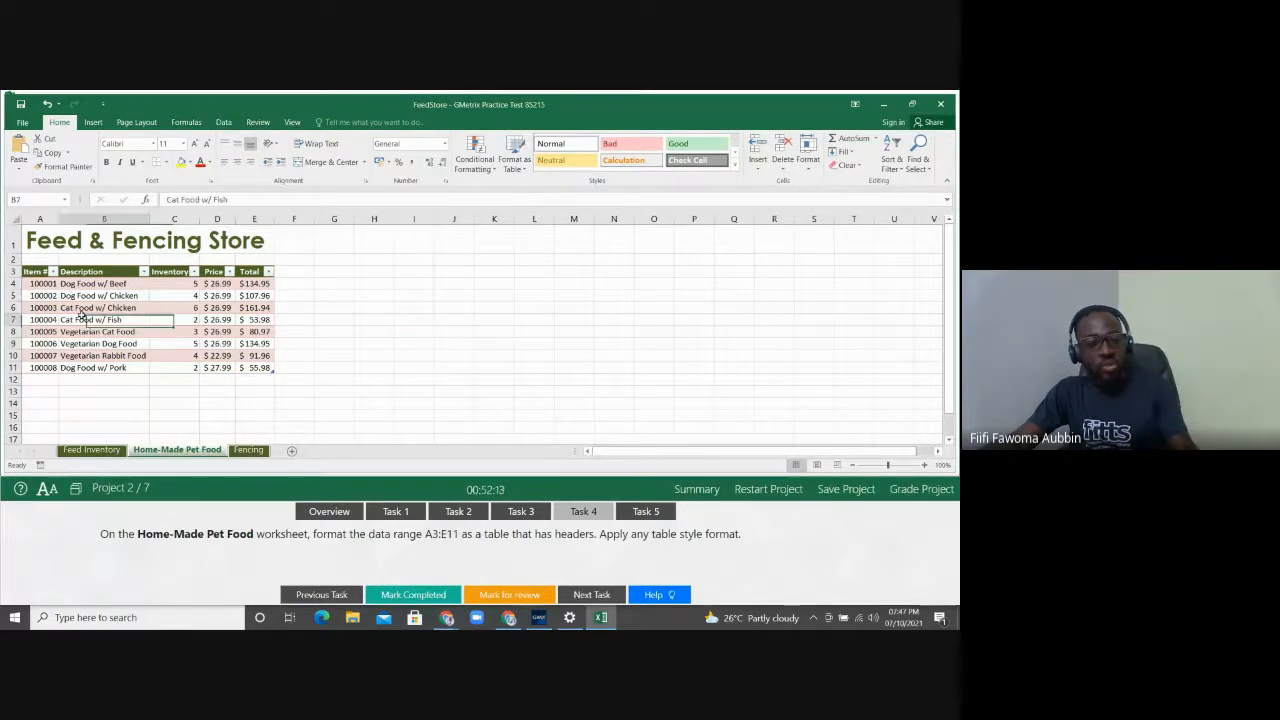
left_click(54, 271)
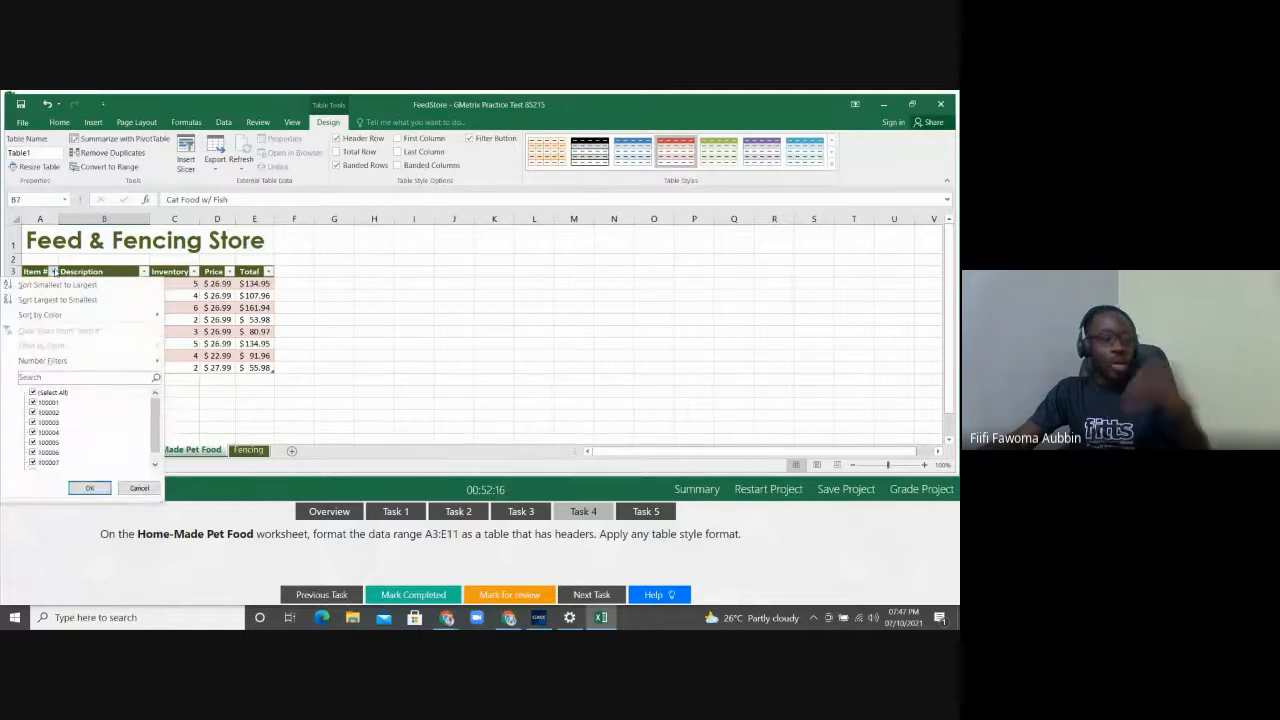
left_click(184, 312)
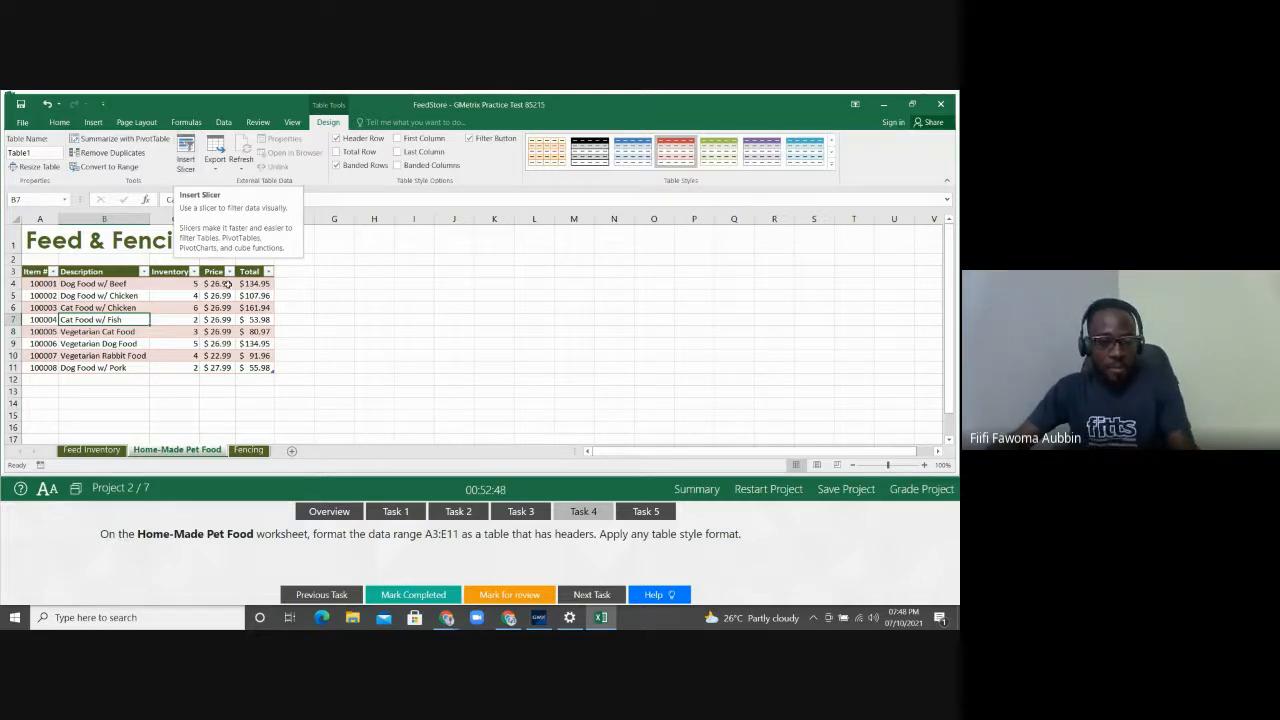
left_click(240, 343)
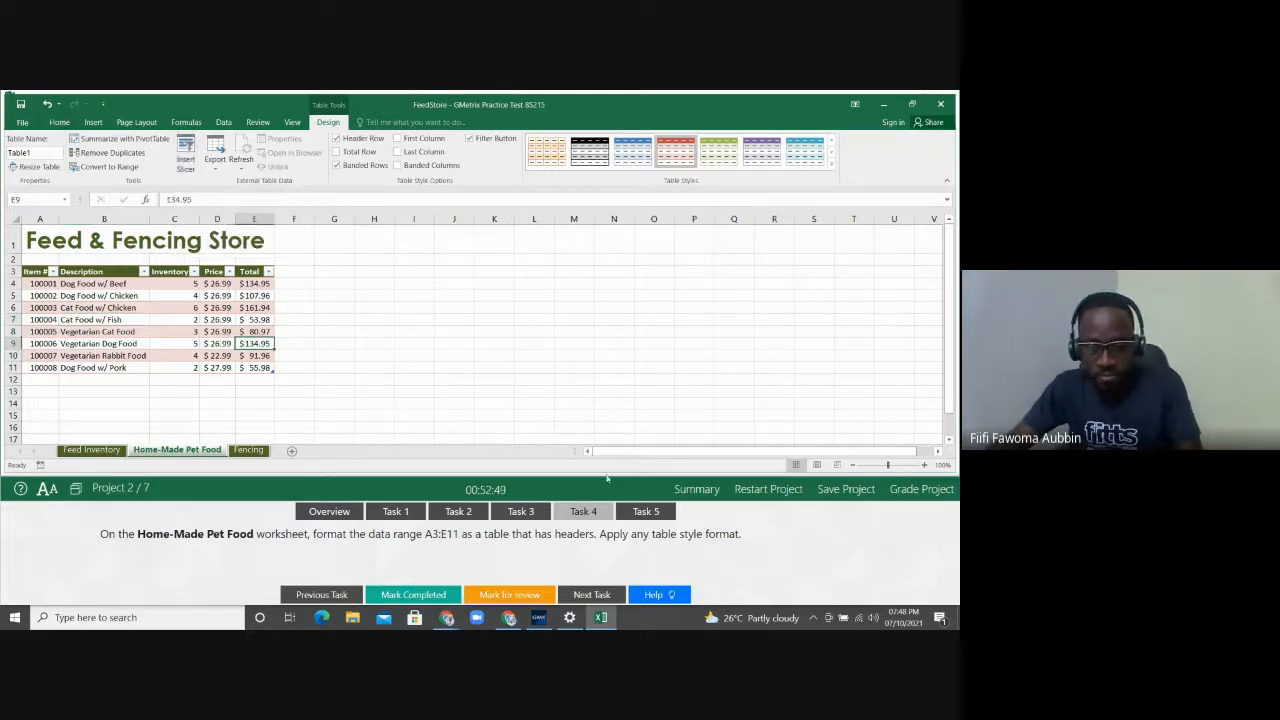
Step: Display the Task 5 instructions and switch to the Feed Inventory worksheet
left_click(647, 513)
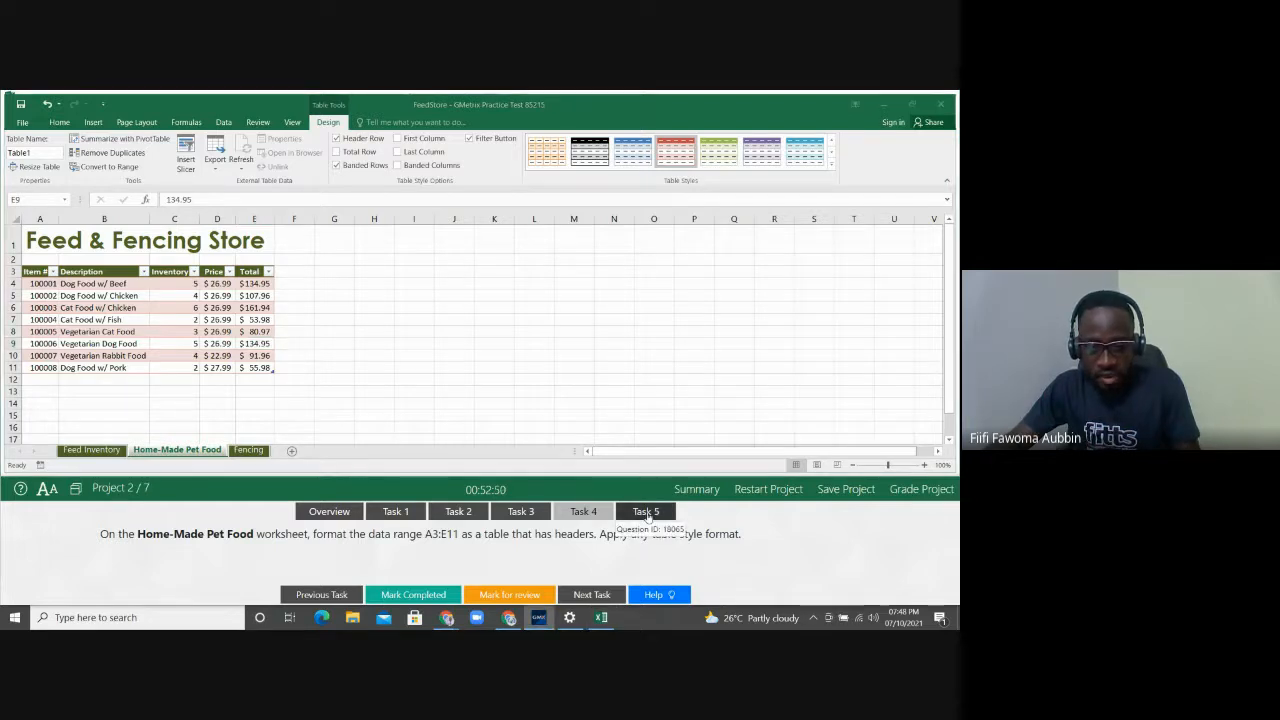
left_click(647, 513)
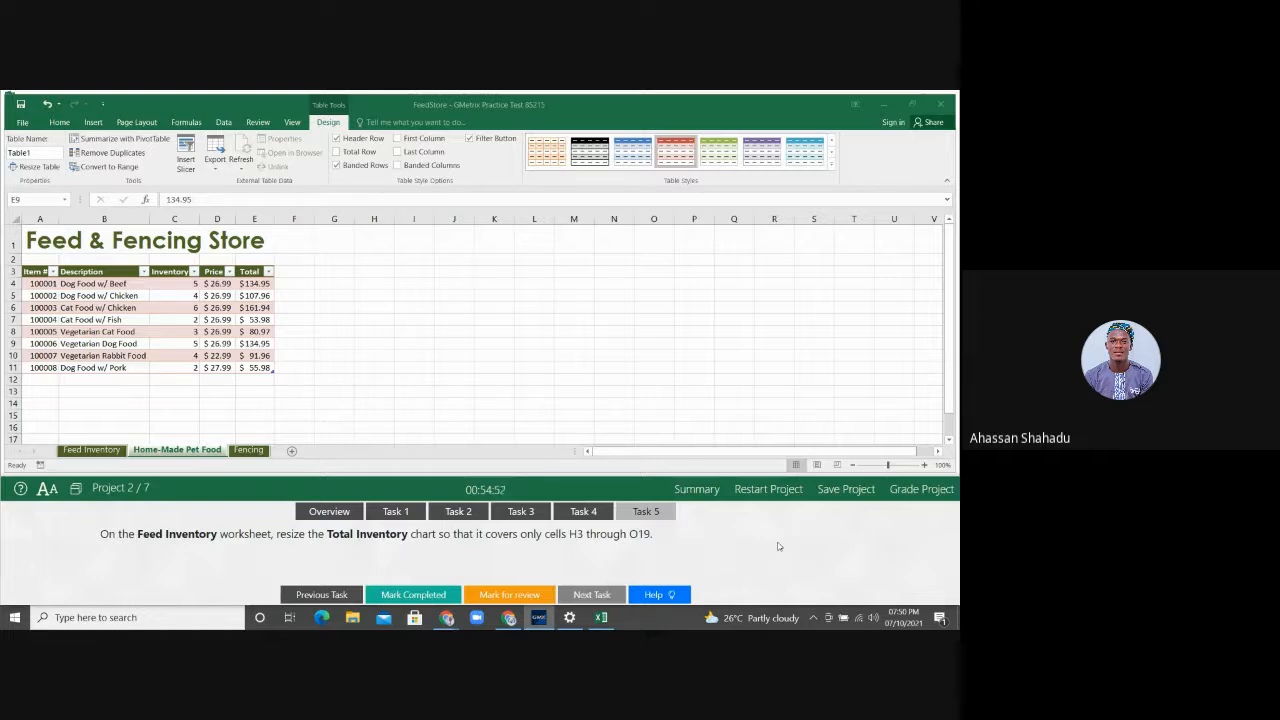
left_click(93, 450)
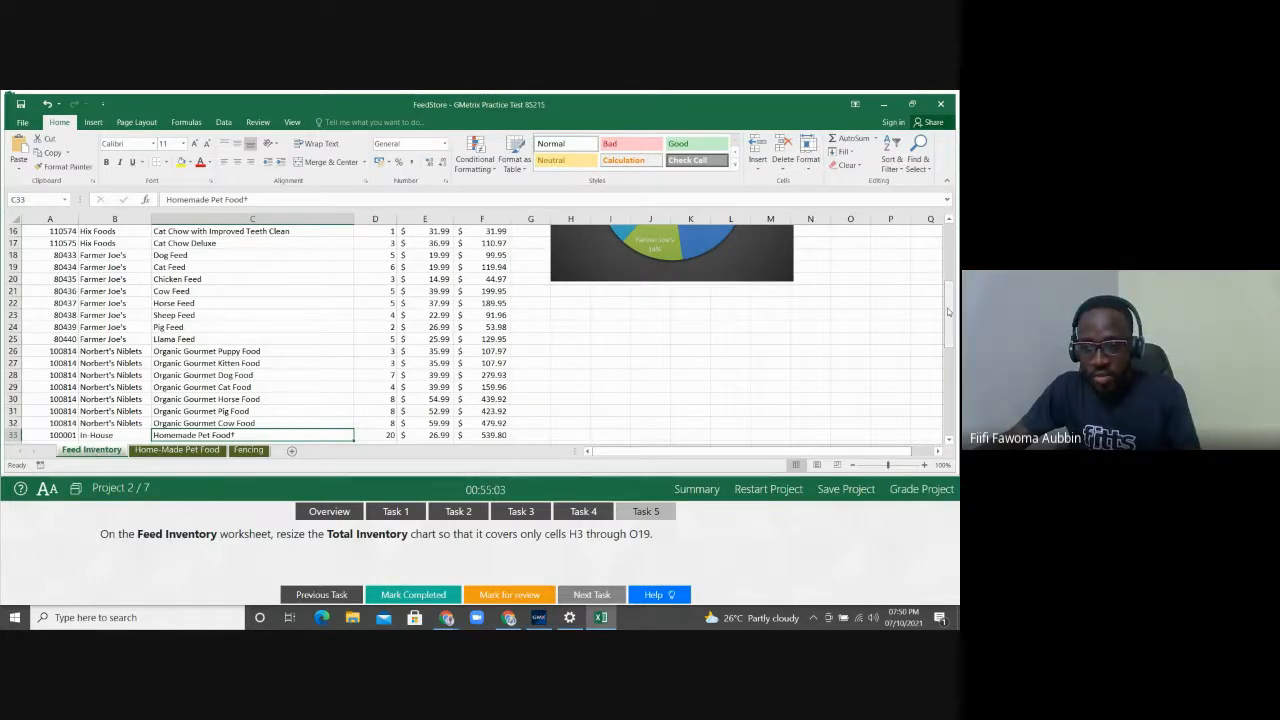
Step: Widen the Total Inventory chart through the end of column O to resize it for the H3:O19 range
left_click_drag(947, 308, 949, 277)
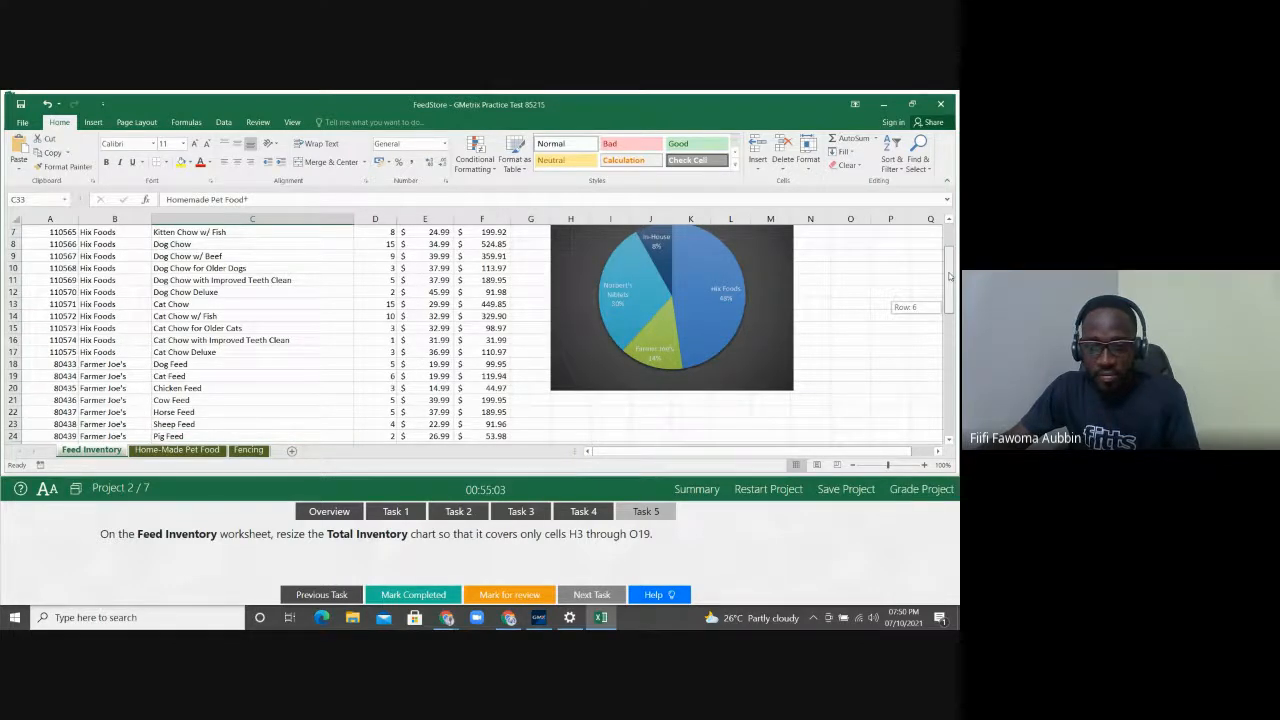
left_click(768, 350)
left_click_drag(950, 277, 950, 245)
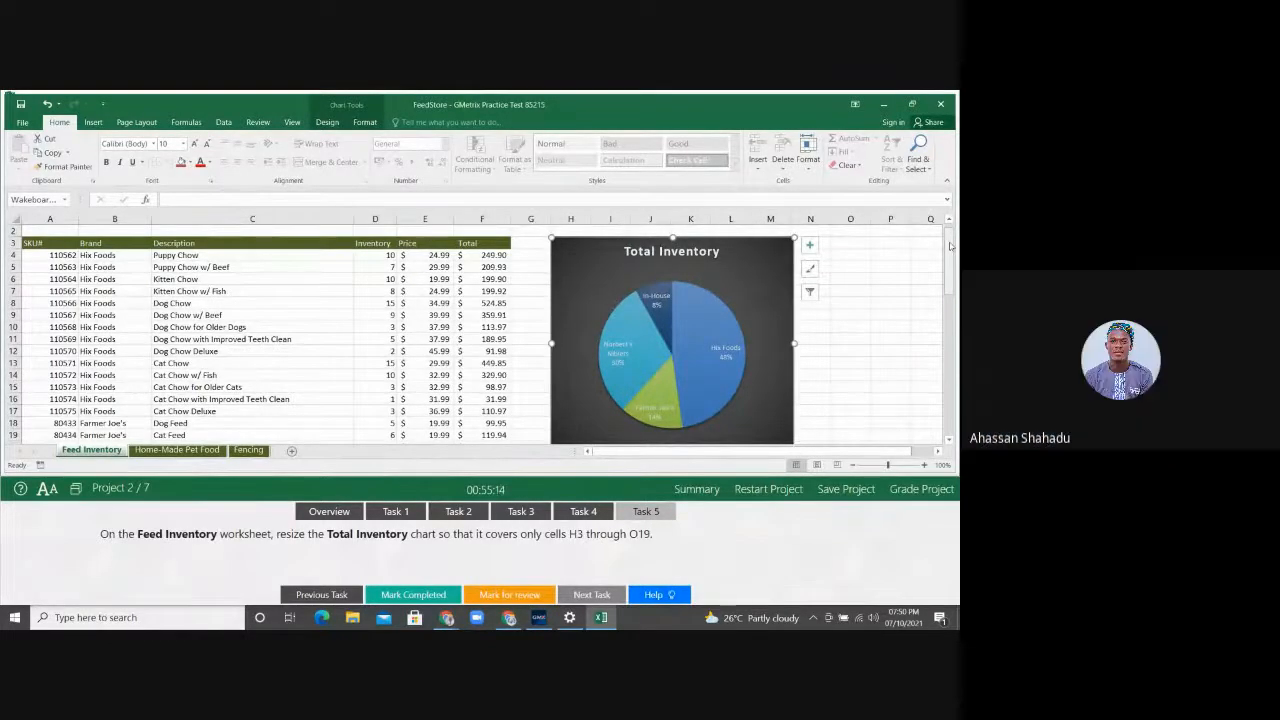
left_click(699, 333)
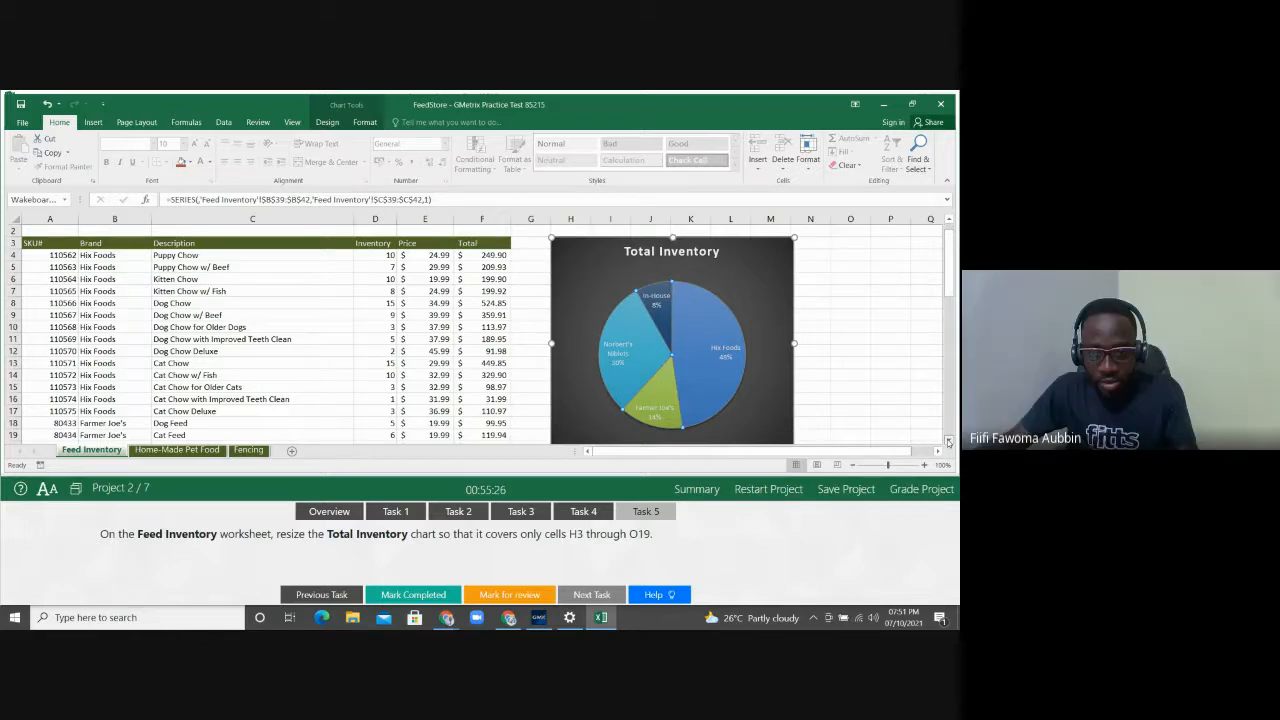
left_click(948, 438)
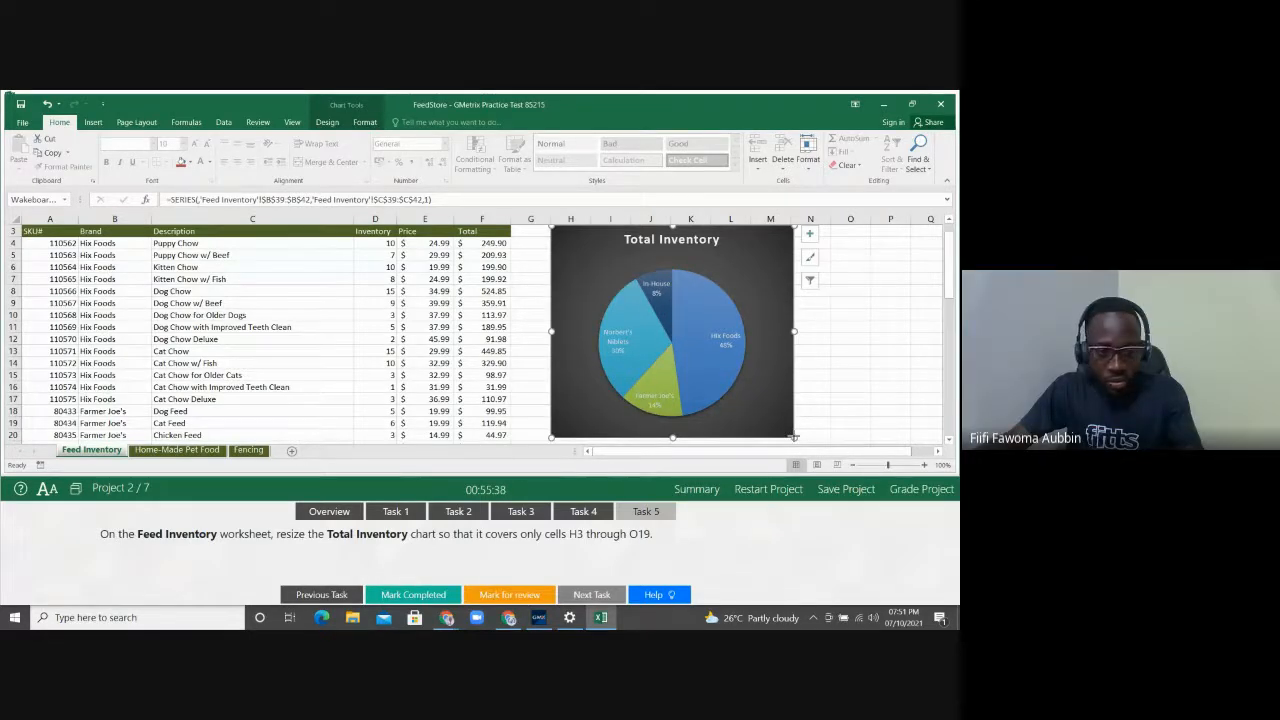
left_click_drag(795, 437, 870, 414)
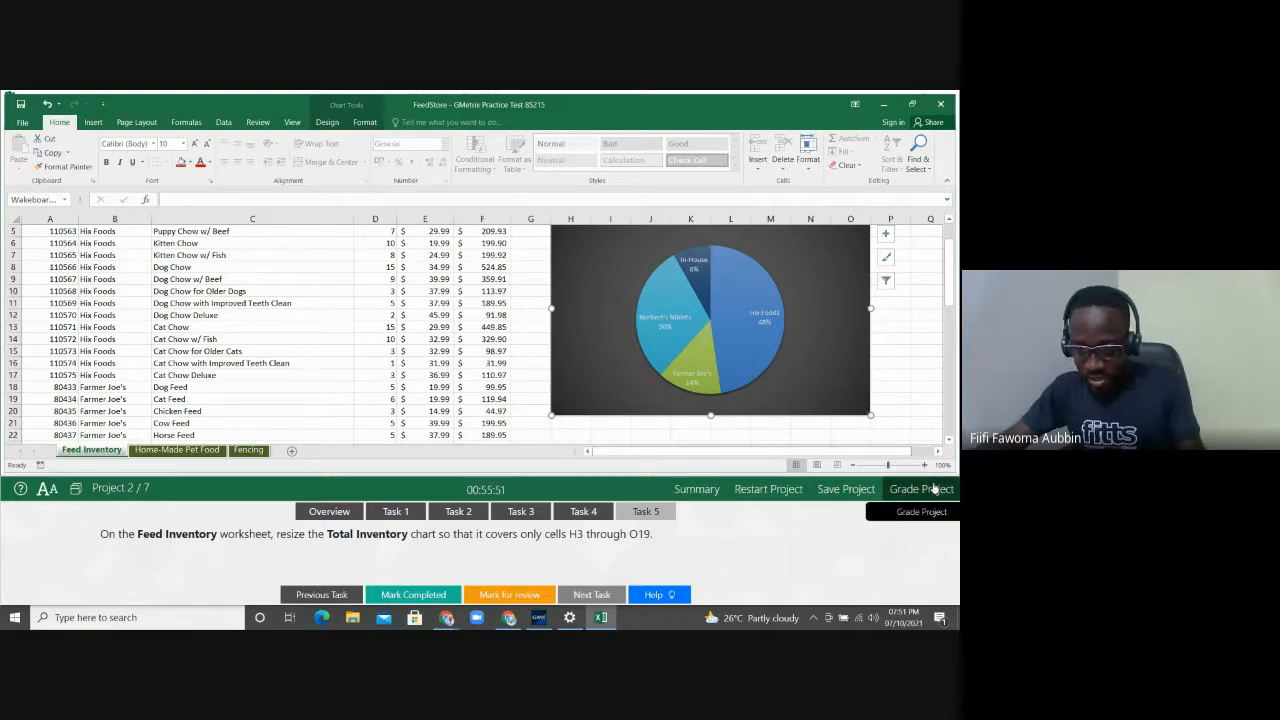
Step: Grade the completed FeedStore project and continue to Project 3 of the practice test
left_click(922, 491)
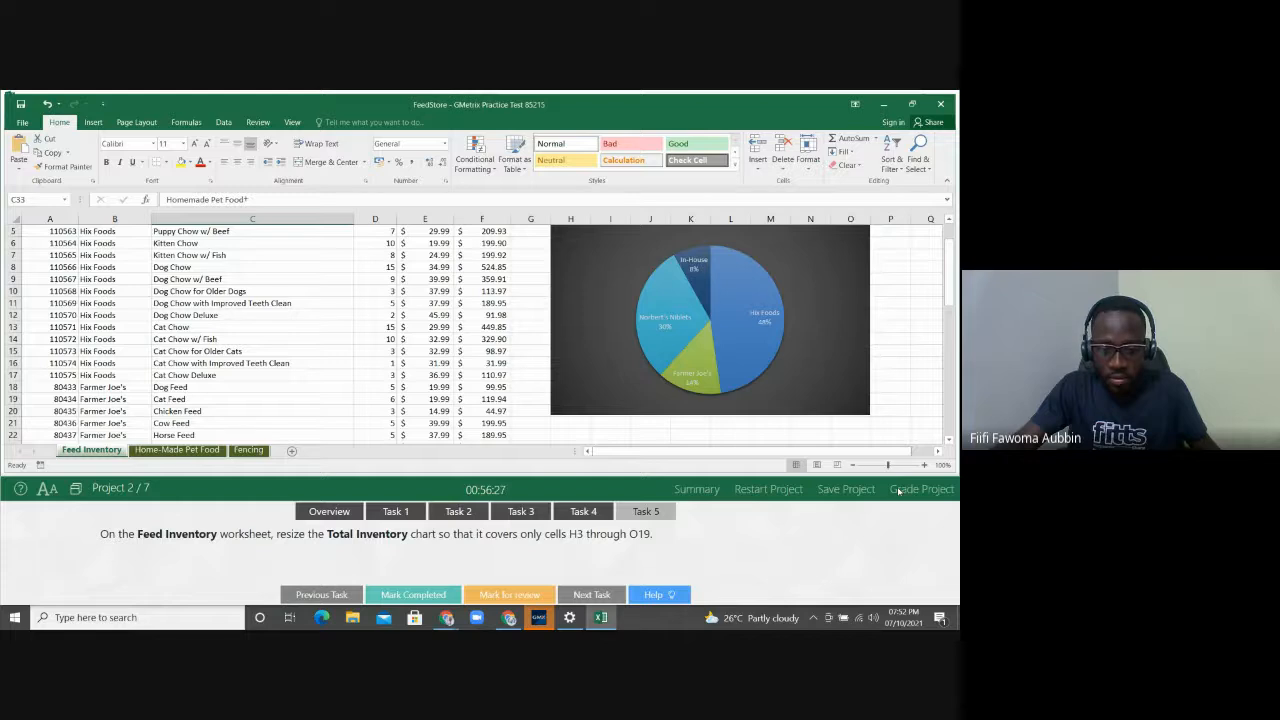
left_click(898, 490)
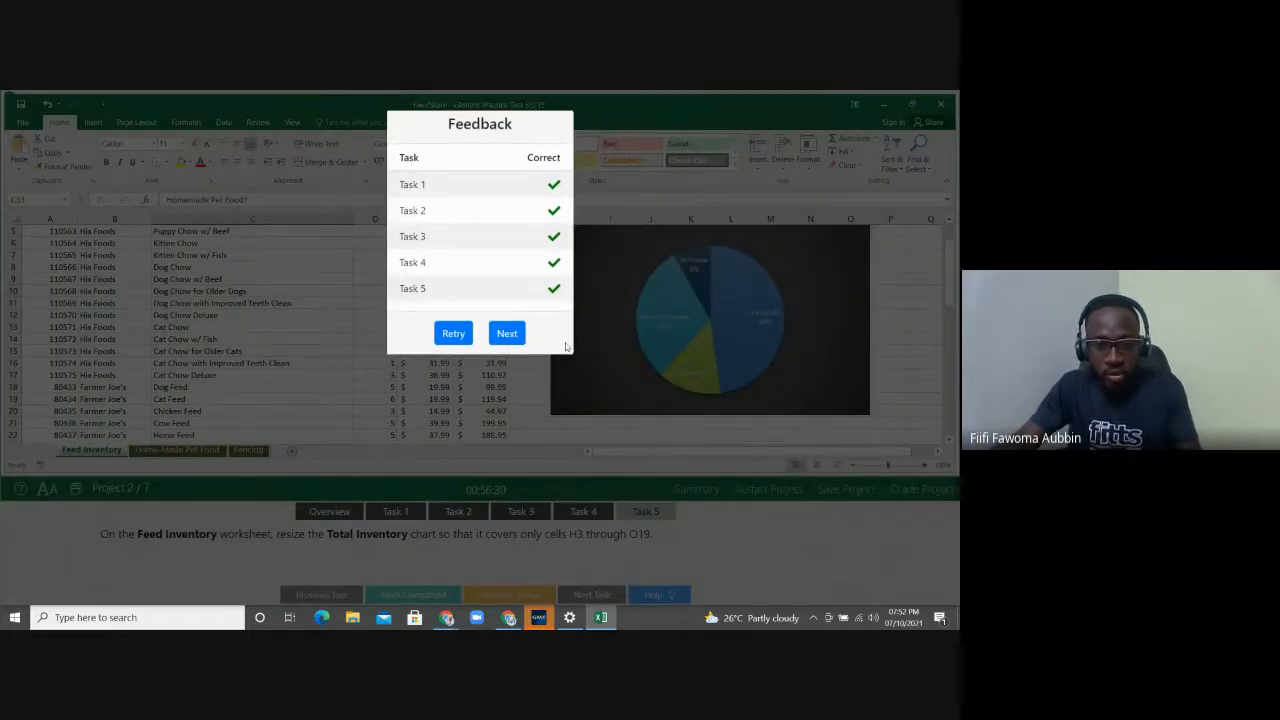
left_click(507, 333)
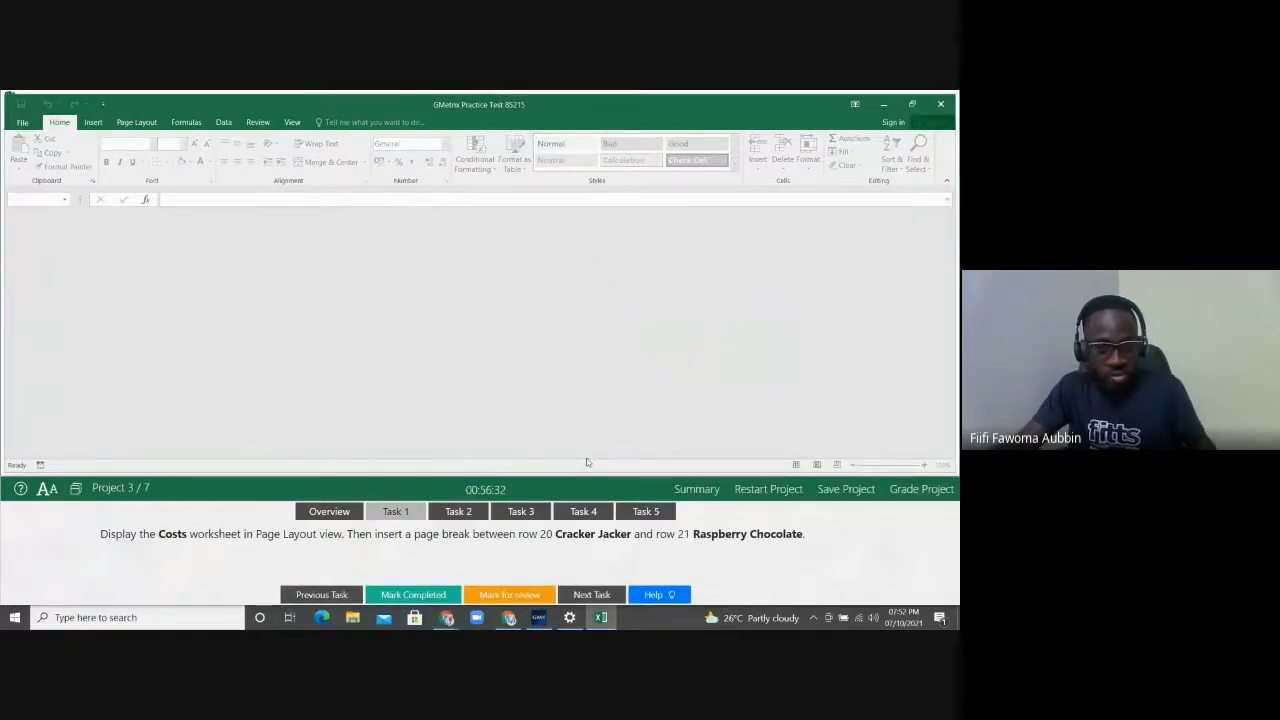
Step: Save the practice test locally and exit it
left_click(848, 490)
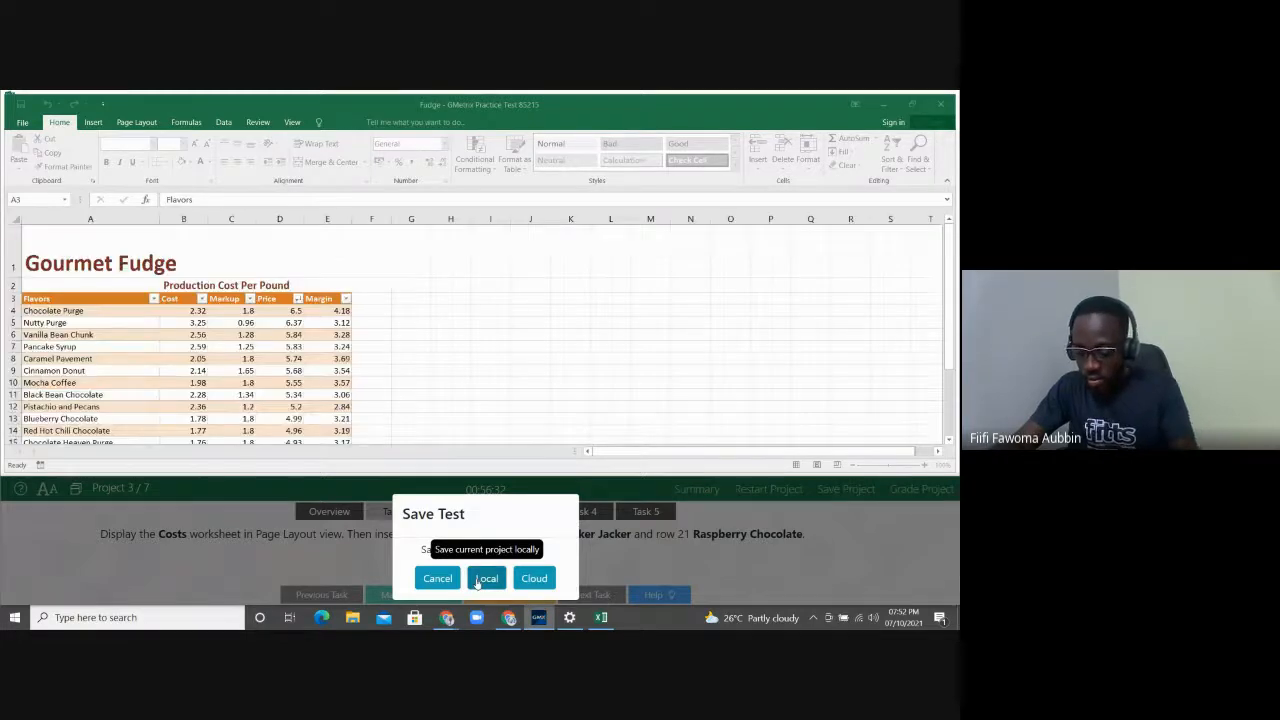
left_click(477, 583)
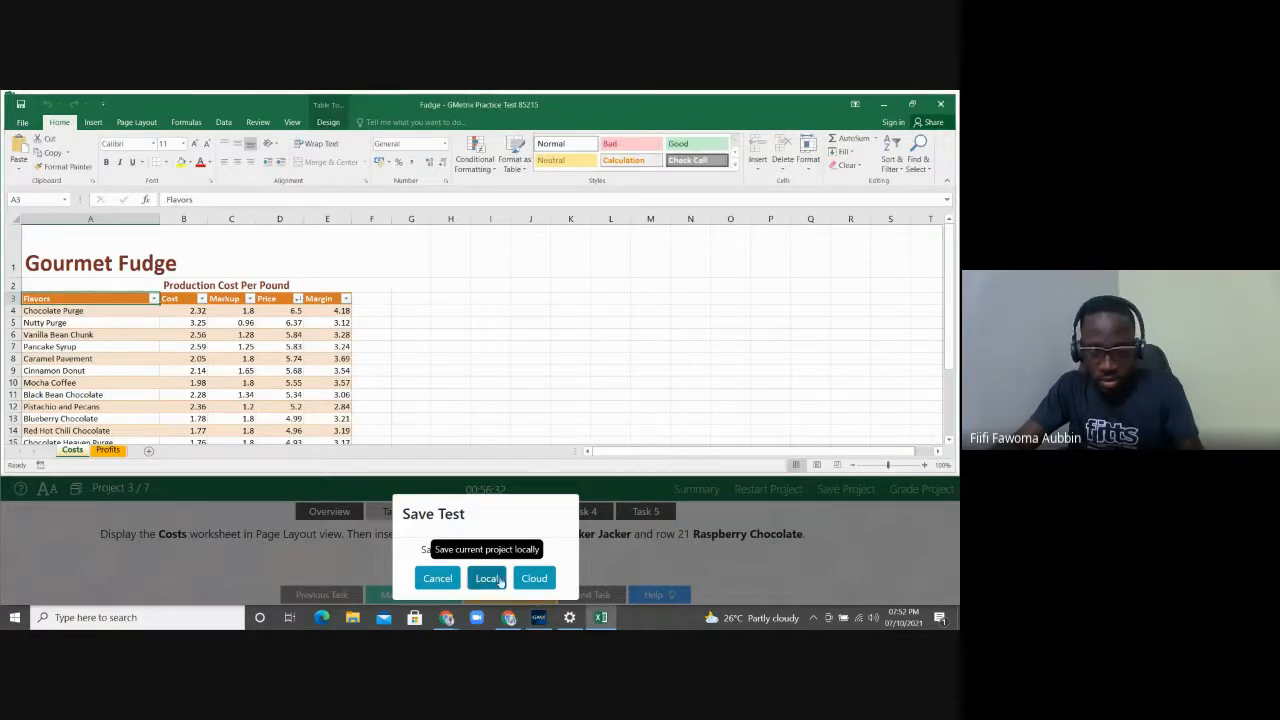
Step: Switch to the Google Meet call in Chrome and stop presenting the screen
left_click(458, 620)
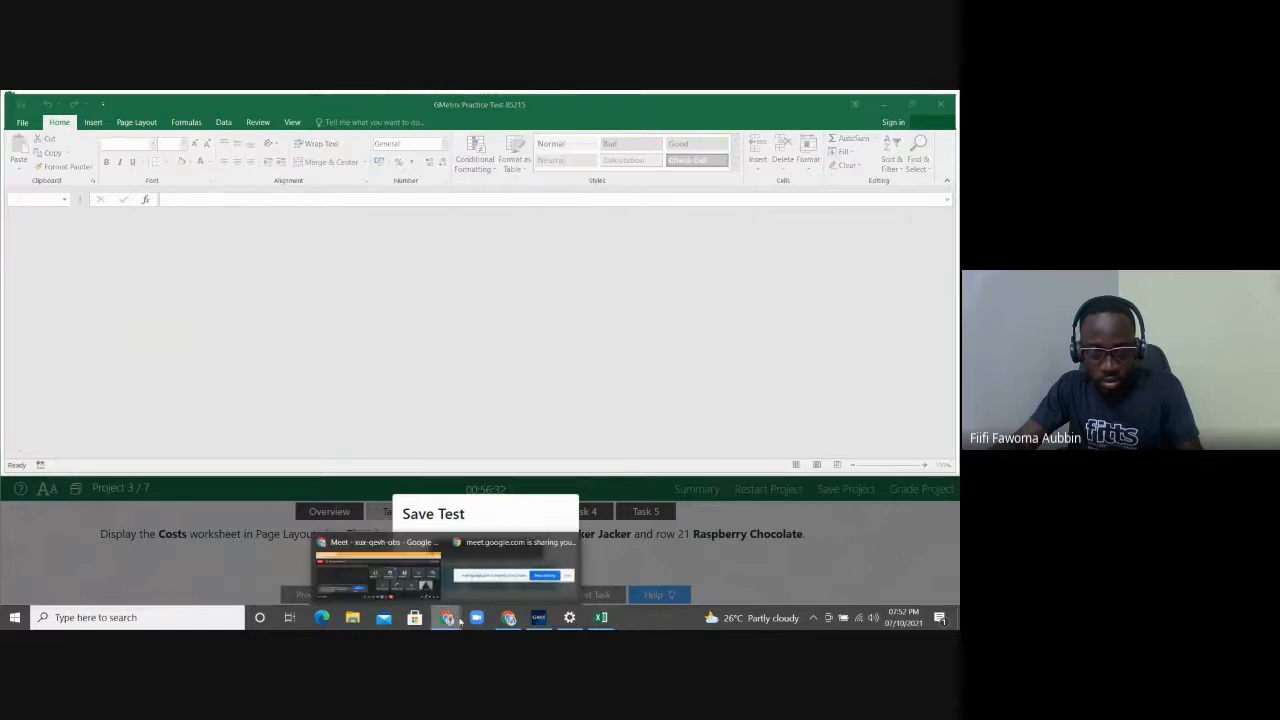
left_click(481, 593)
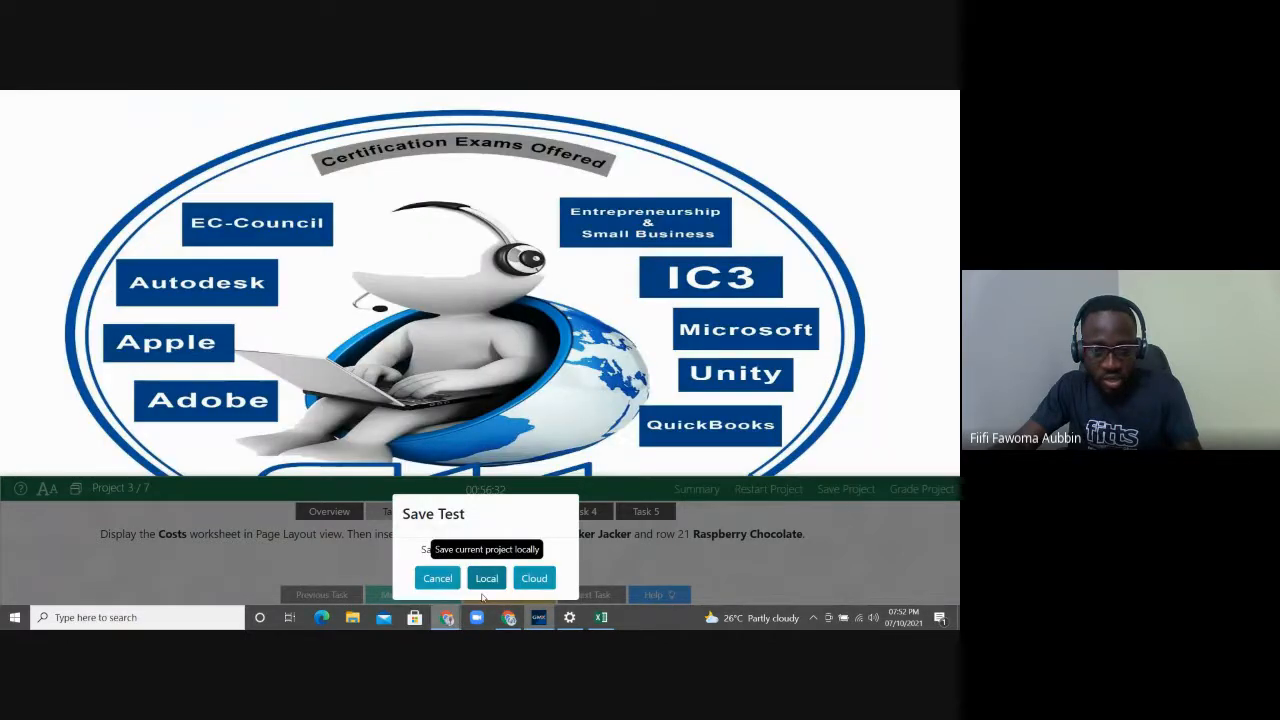
left_click(447, 620)
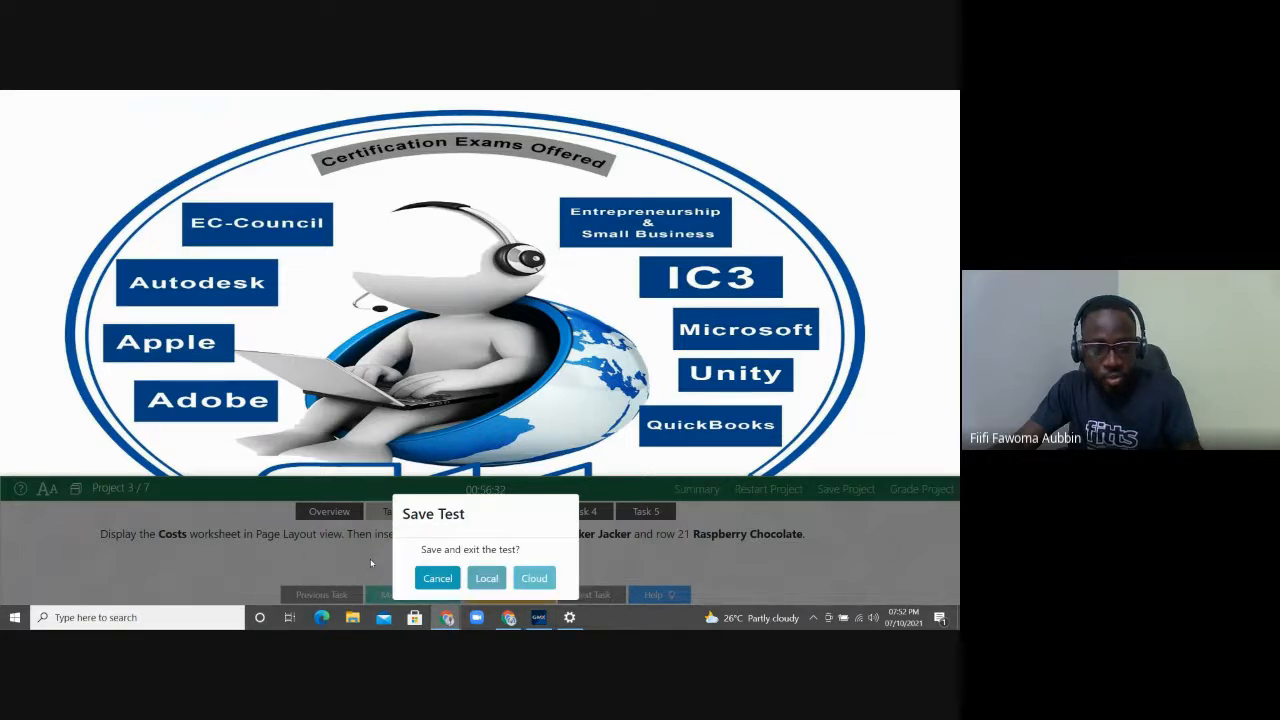
key("alt+Tab")
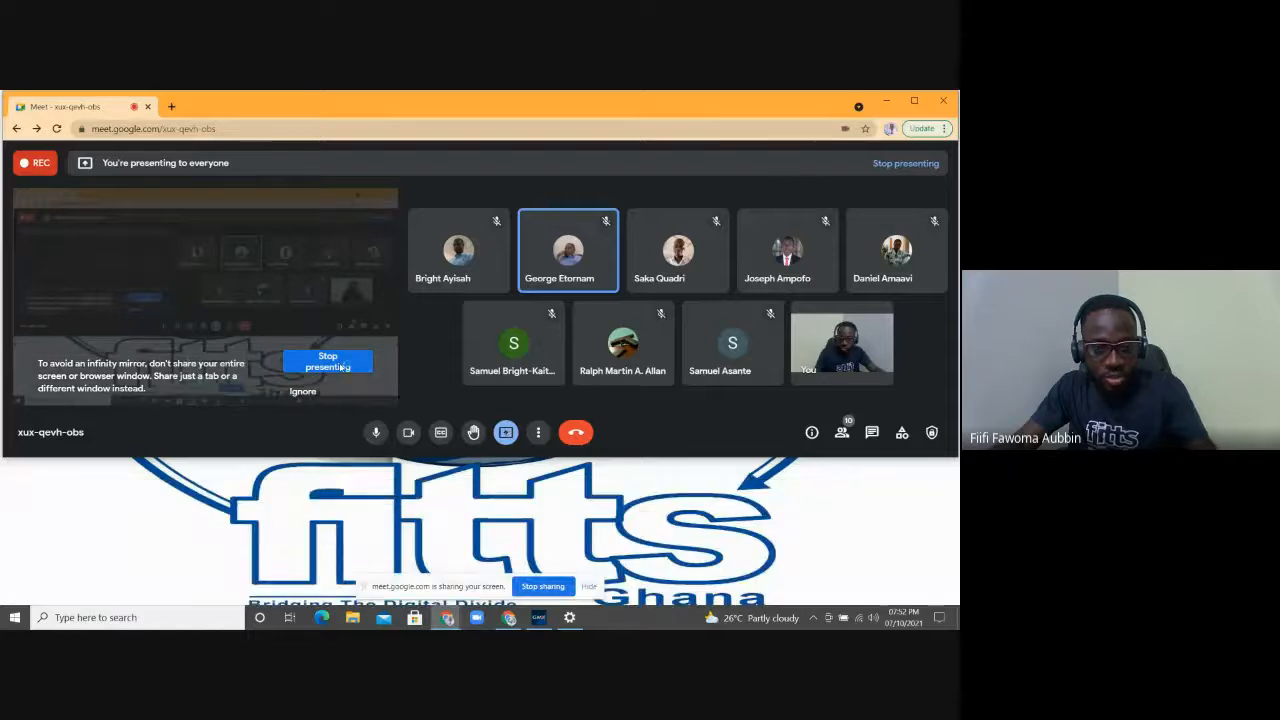
left_click(343, 367)
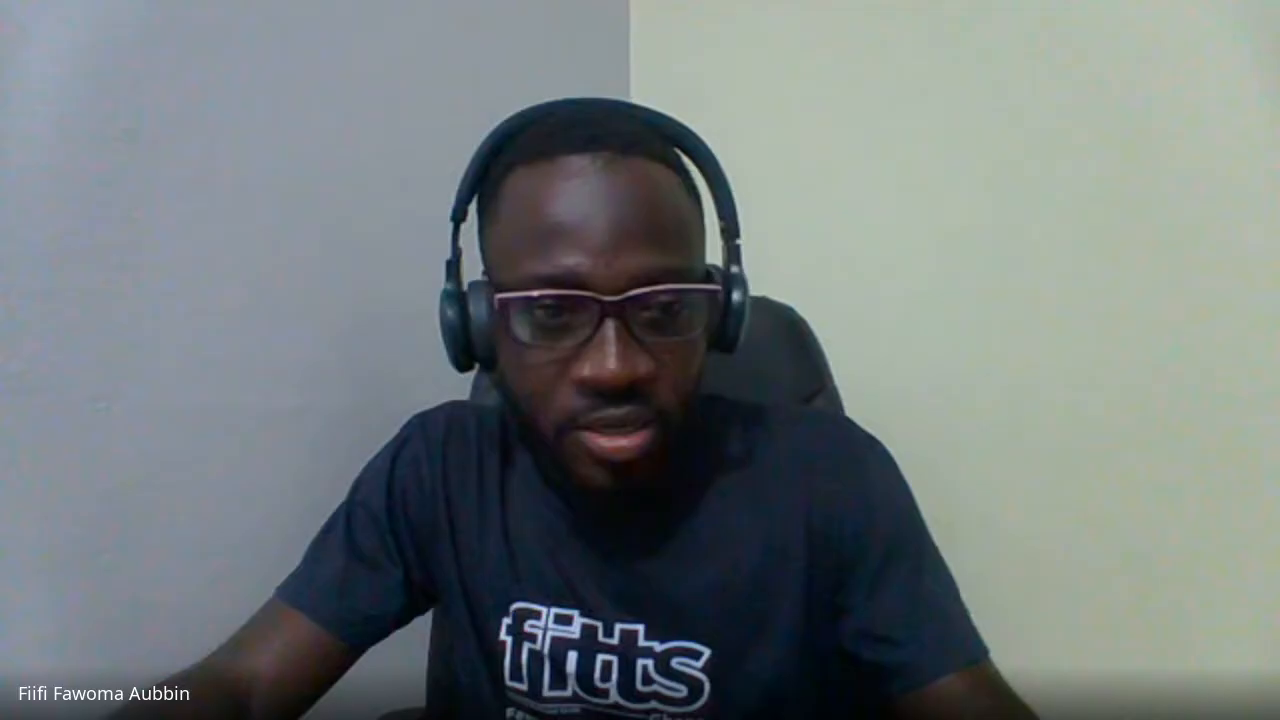